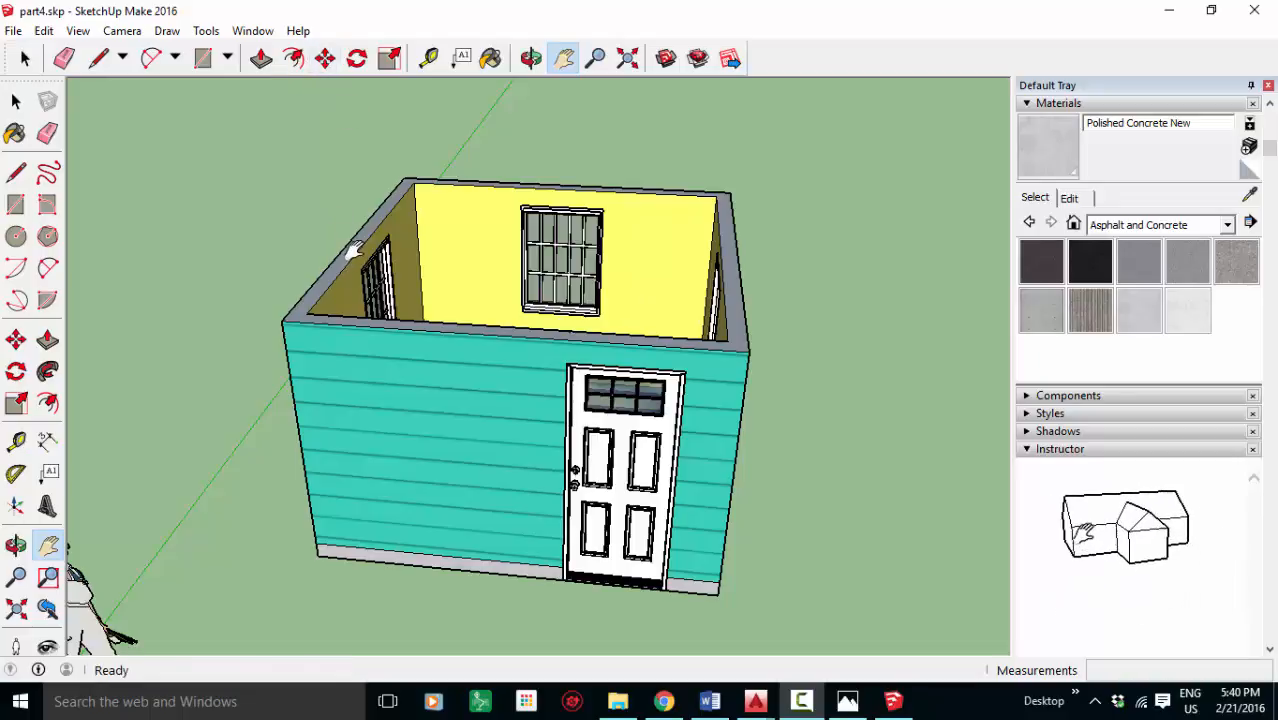
# - Offset the outer edge of the walls' top face outward by 1' to form the roof overhang
pyautogui.moveTo(418, 220); pyautogui.dragTo(508, 491, button='middle')
pyautogui.press('h')
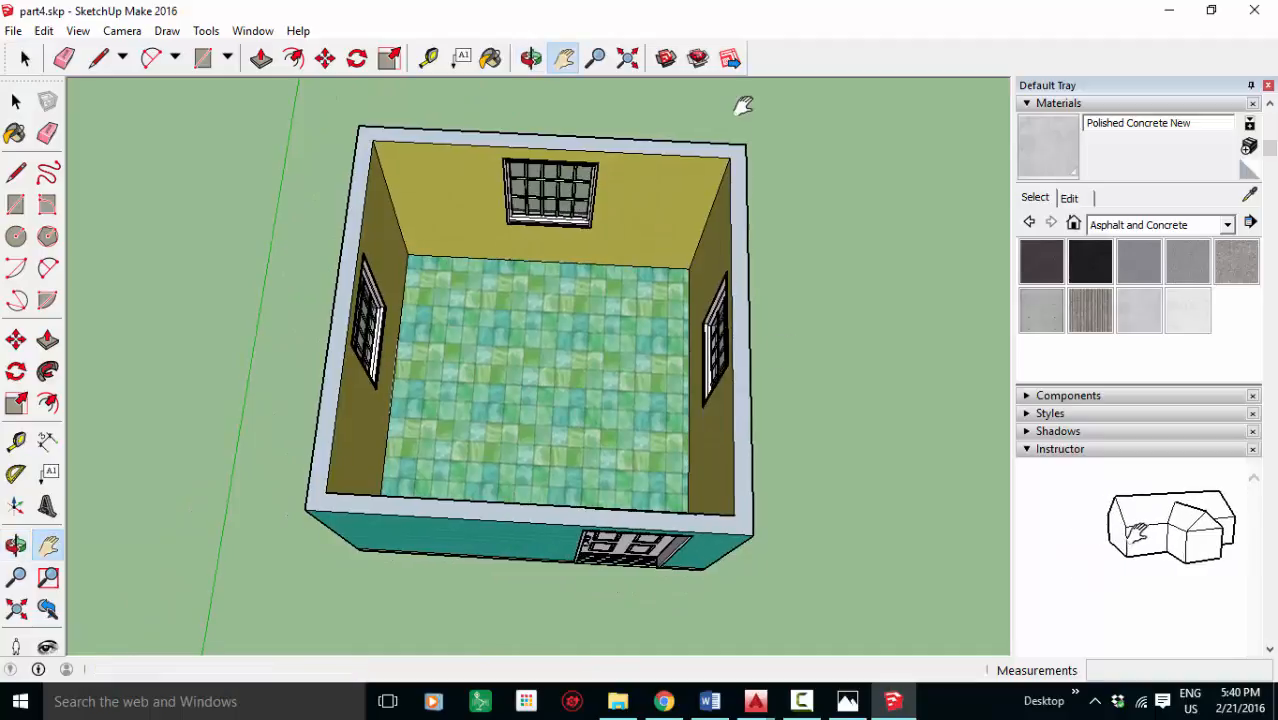
pyautogui.click(294, 58)
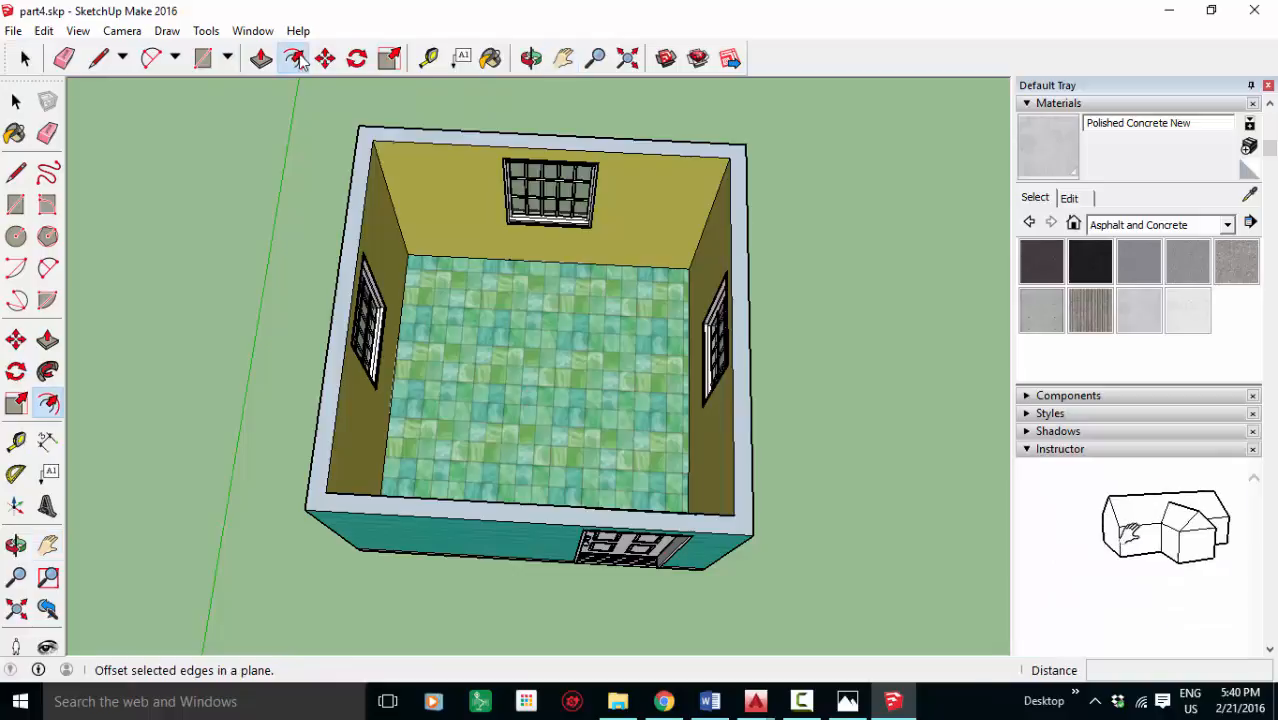
pyautogui.click(360, 131)
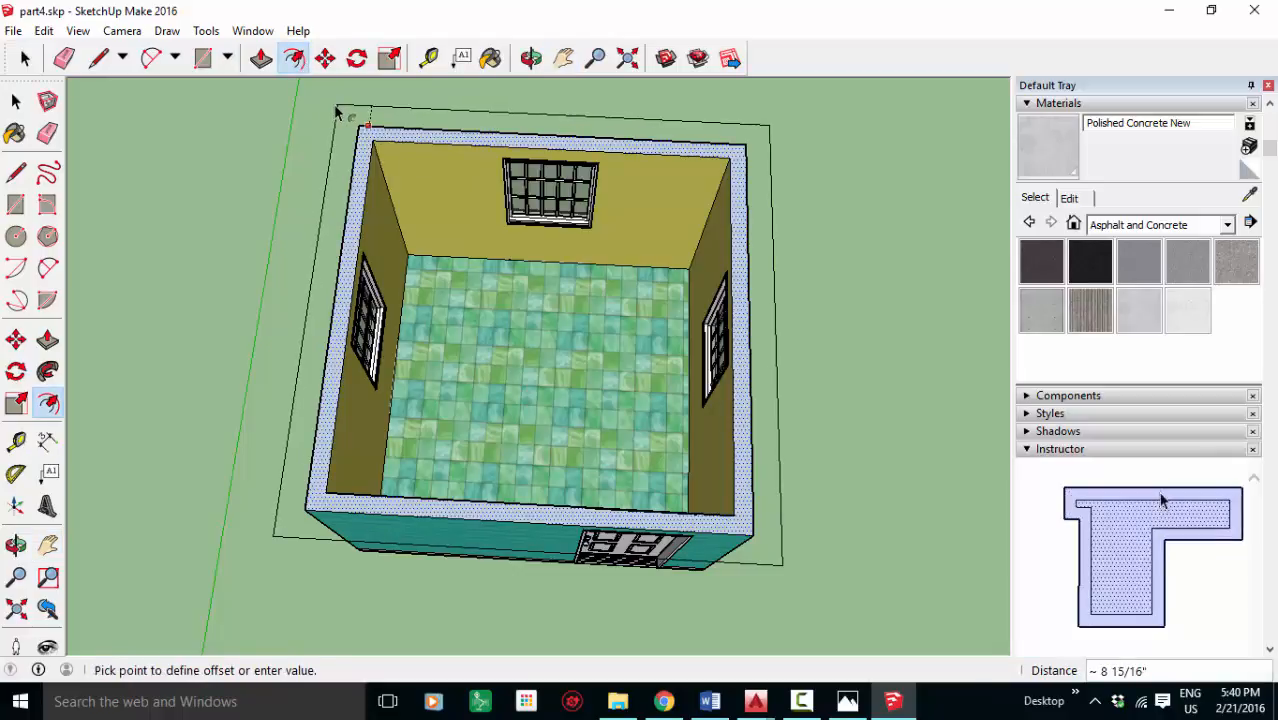
pyautogui.write("1'")
pyautogui.press('Return')
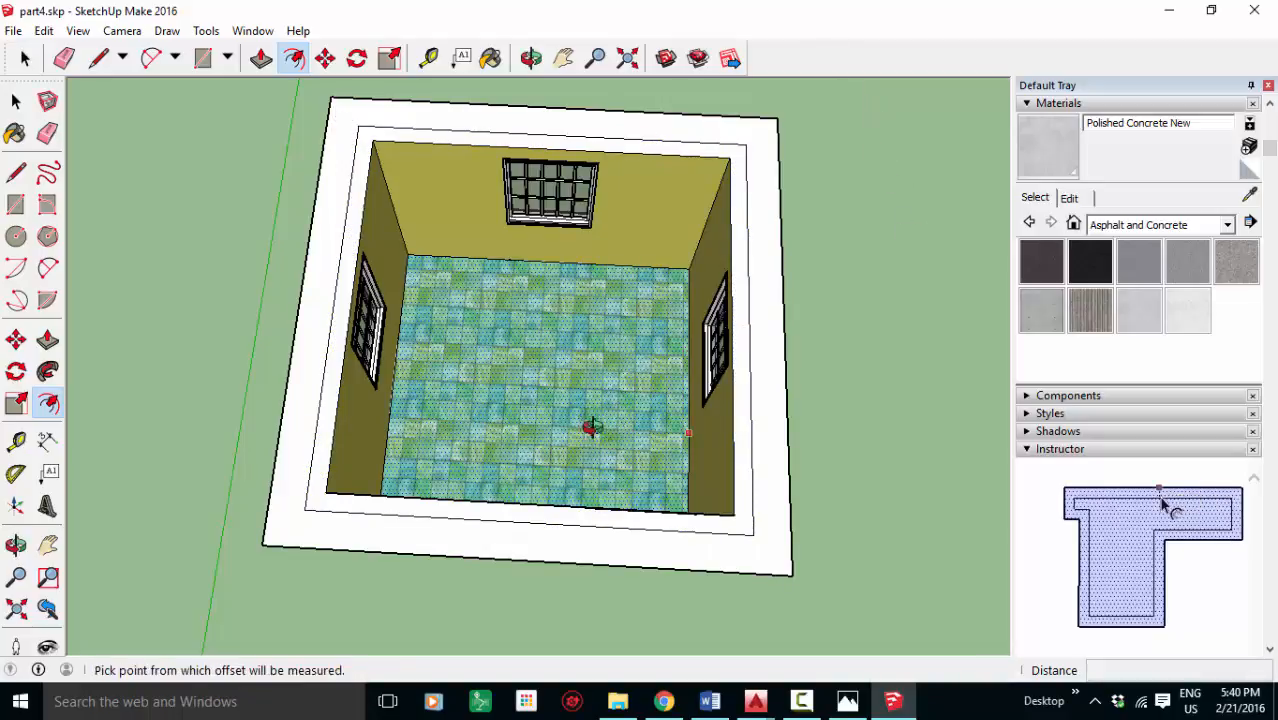
# - Close the opening between the walls with an 11' by 11' rectangle drawn between opposite inner top corners
pyautogui.moveTo(591, 428)
pyautogui.mouseDown(button='middle')
pyautogui.moveTo(562, 179)
pyautogui.moveTo(585, 292)
pyautogui.mouseUp(button='middle')
pyautogui.click(205, 62)
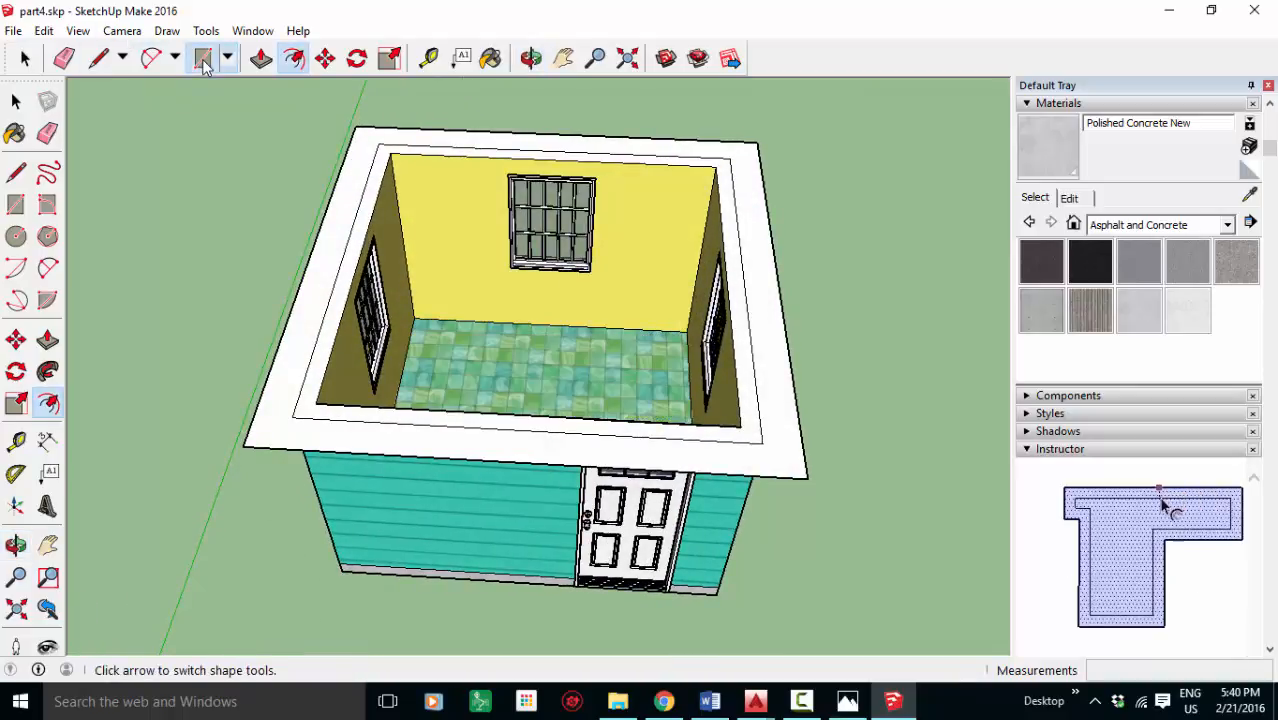
pyautogui.click(391, 151)
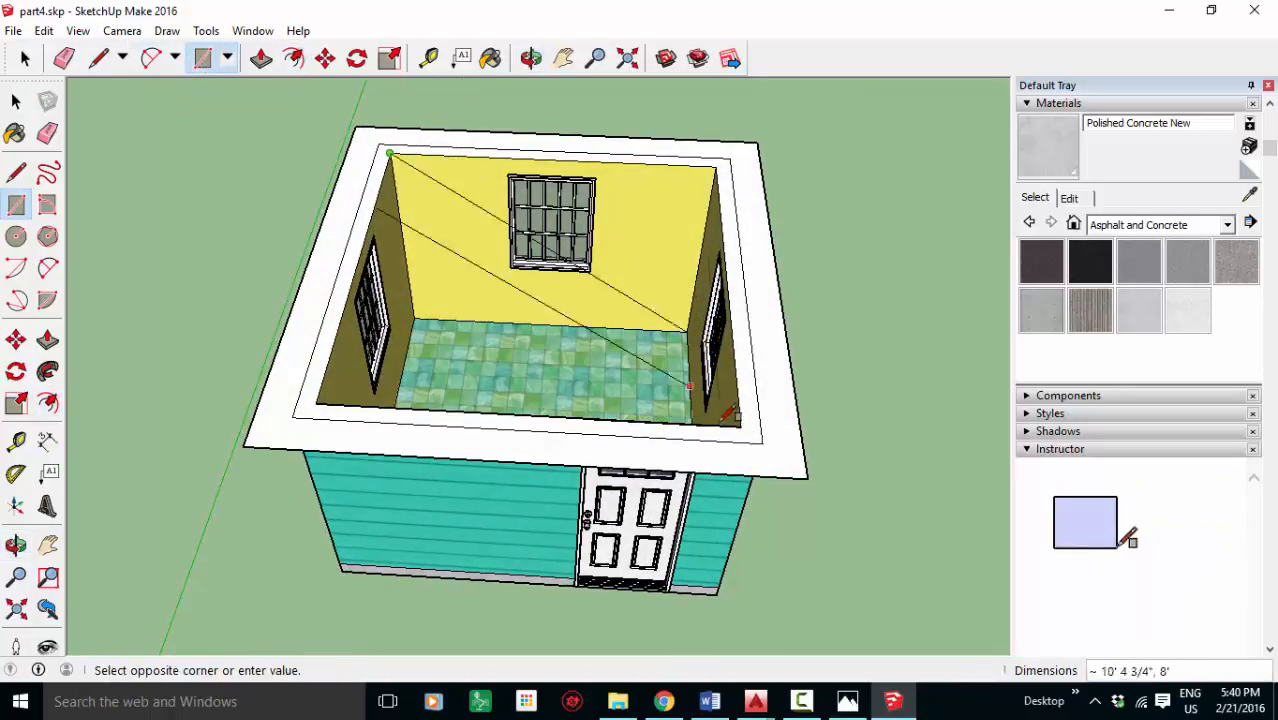
pyautogui.click(741, 426)
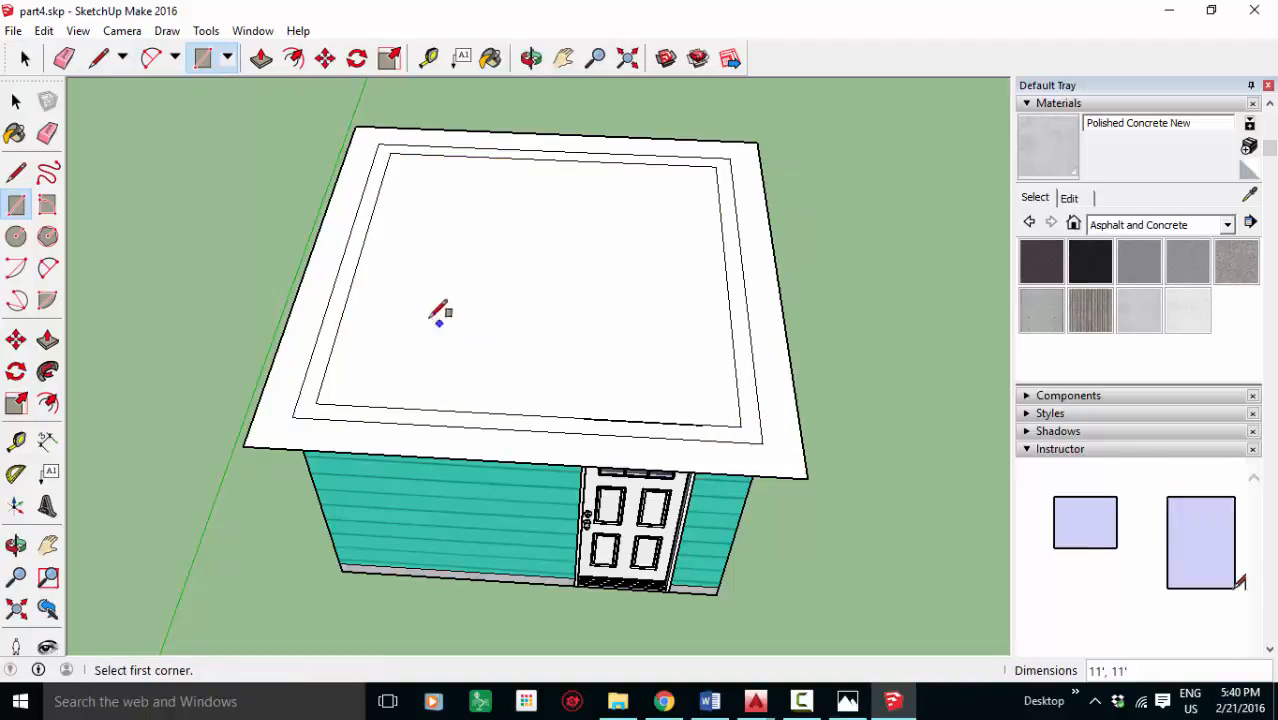
pyautogui.click(261, 58)
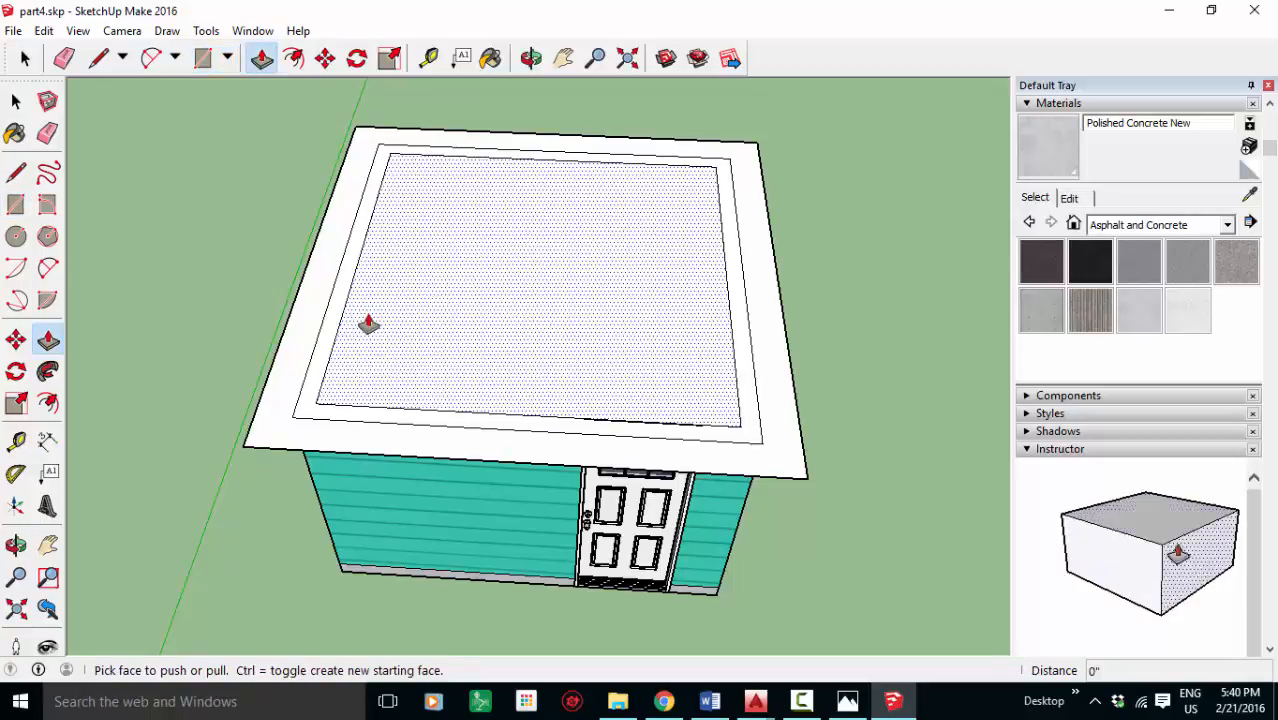
pyautogui.press('space')
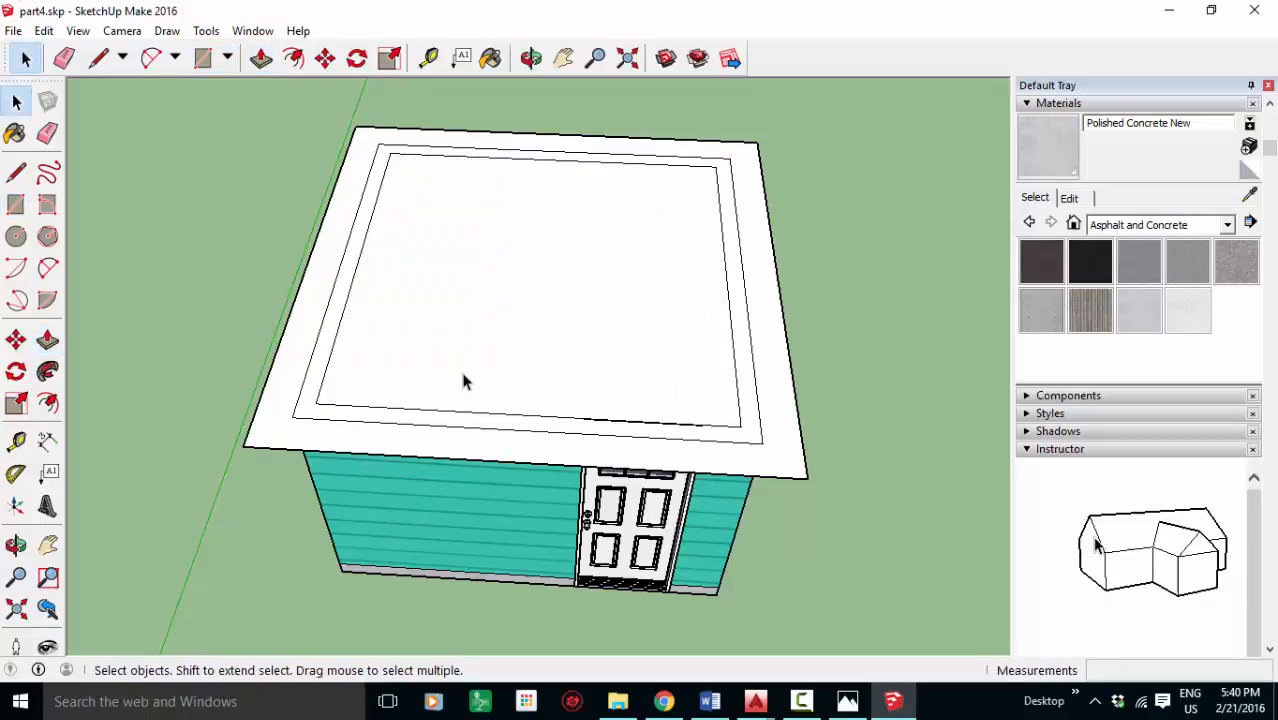
pyautogui.click(452, 368)
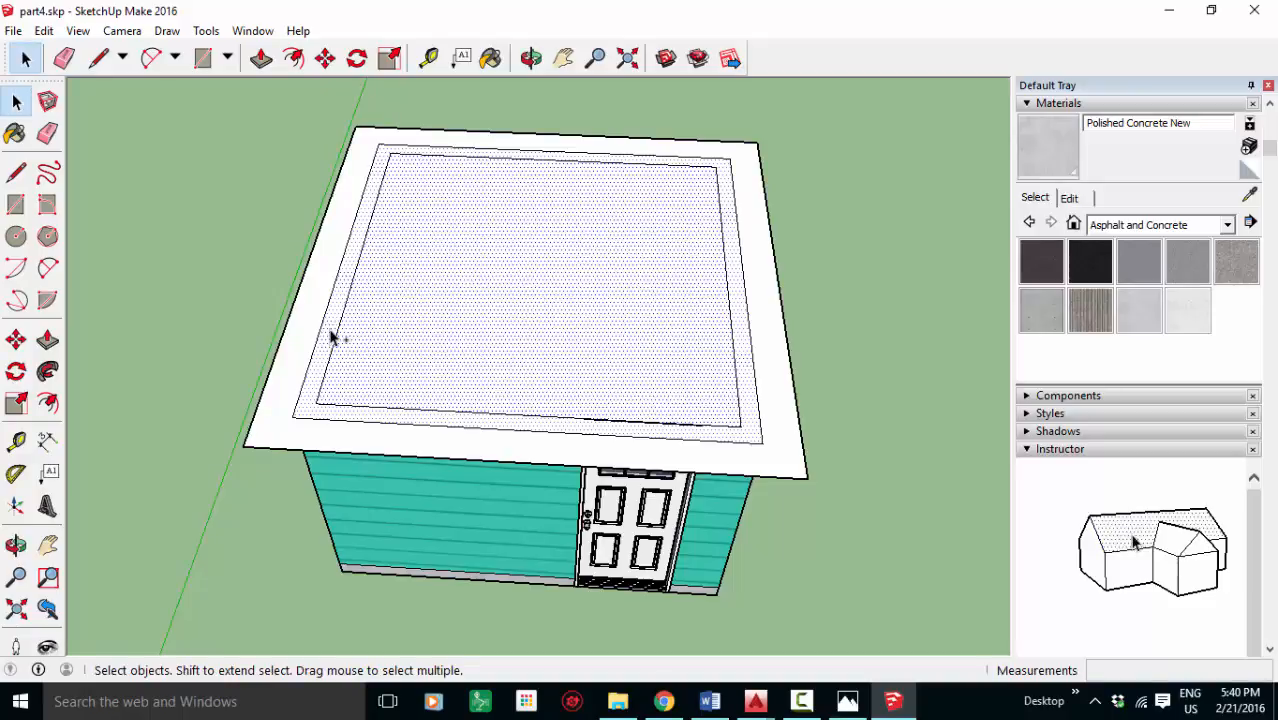
pyautogui.keyDown('shift'); pyautogui.click(300, 343); pyautogui.keyUp('shift')
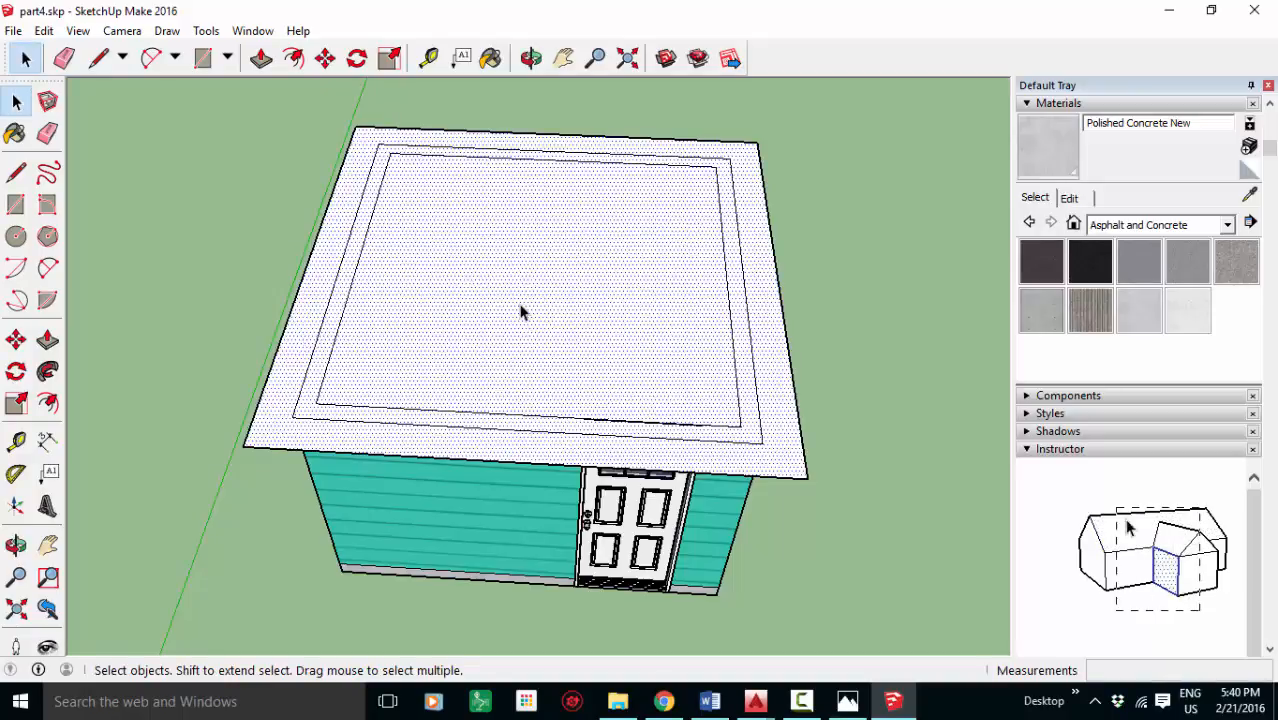
# - Extrude the roof's inner face, the wall-top ring and the overhang ring upward by 6" each
pyautogui.click(260, 57)
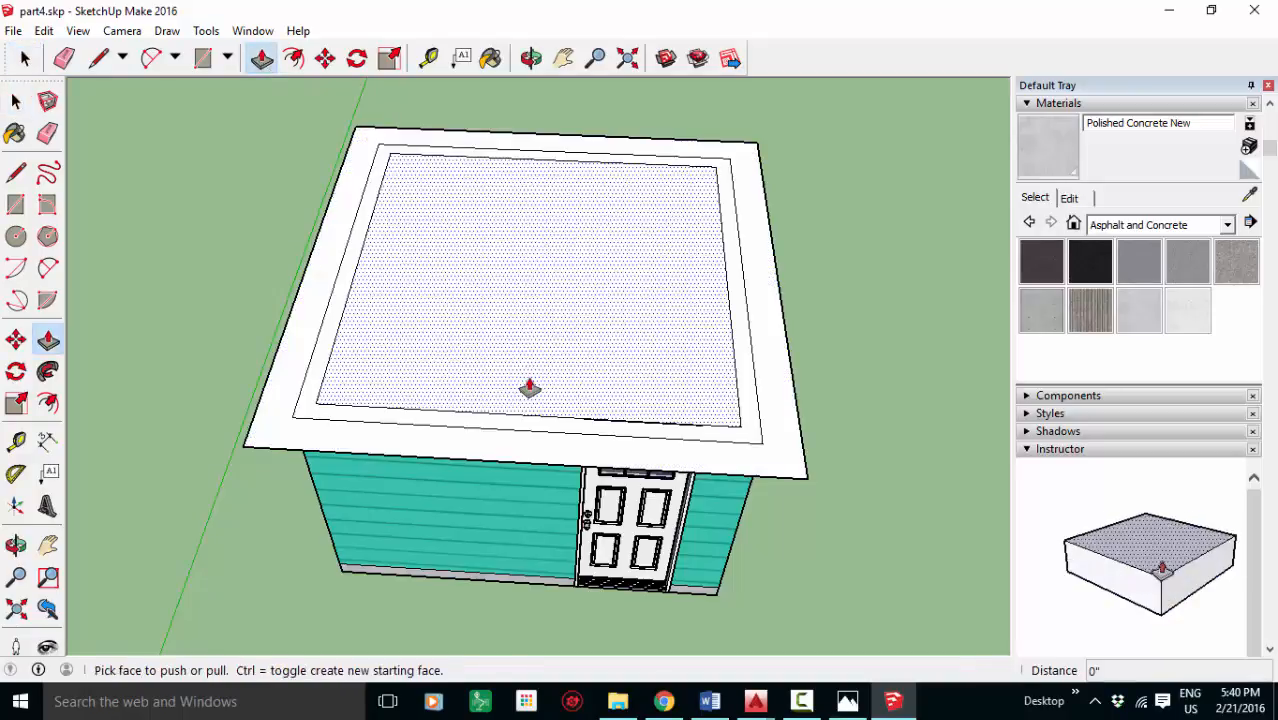
pyautogui.click(405, 372)
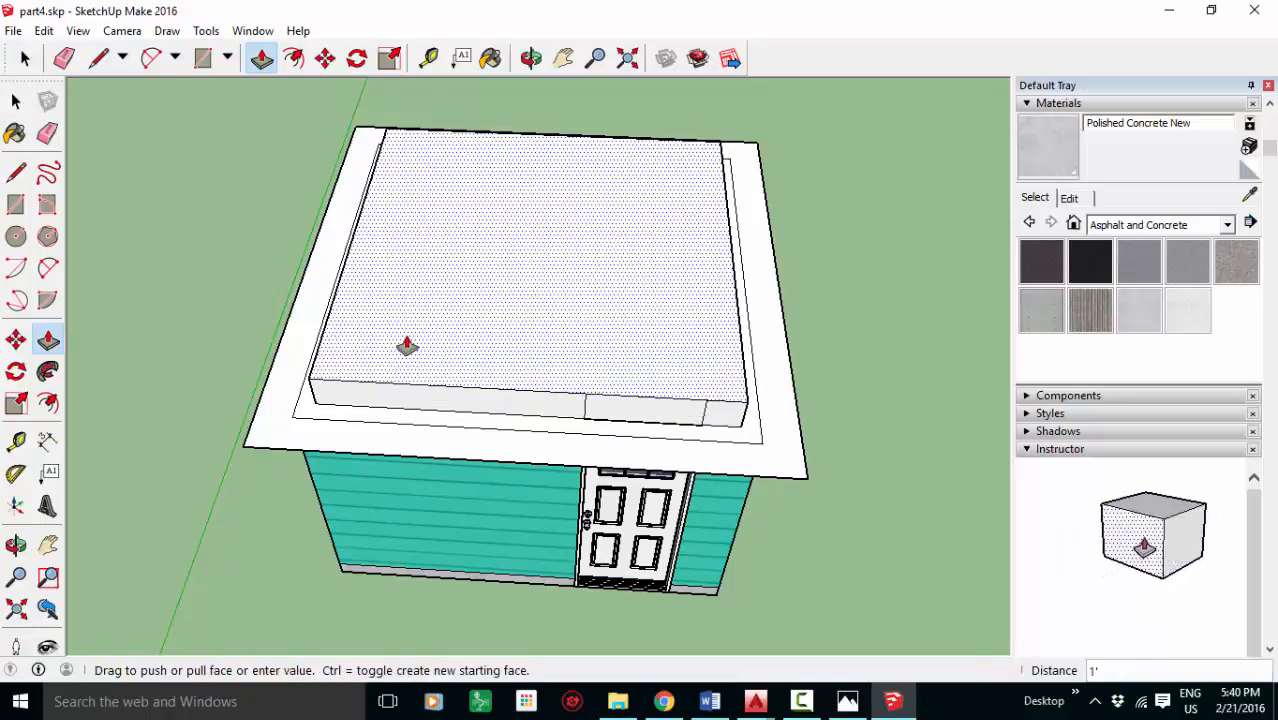
pyautogui.write('6')
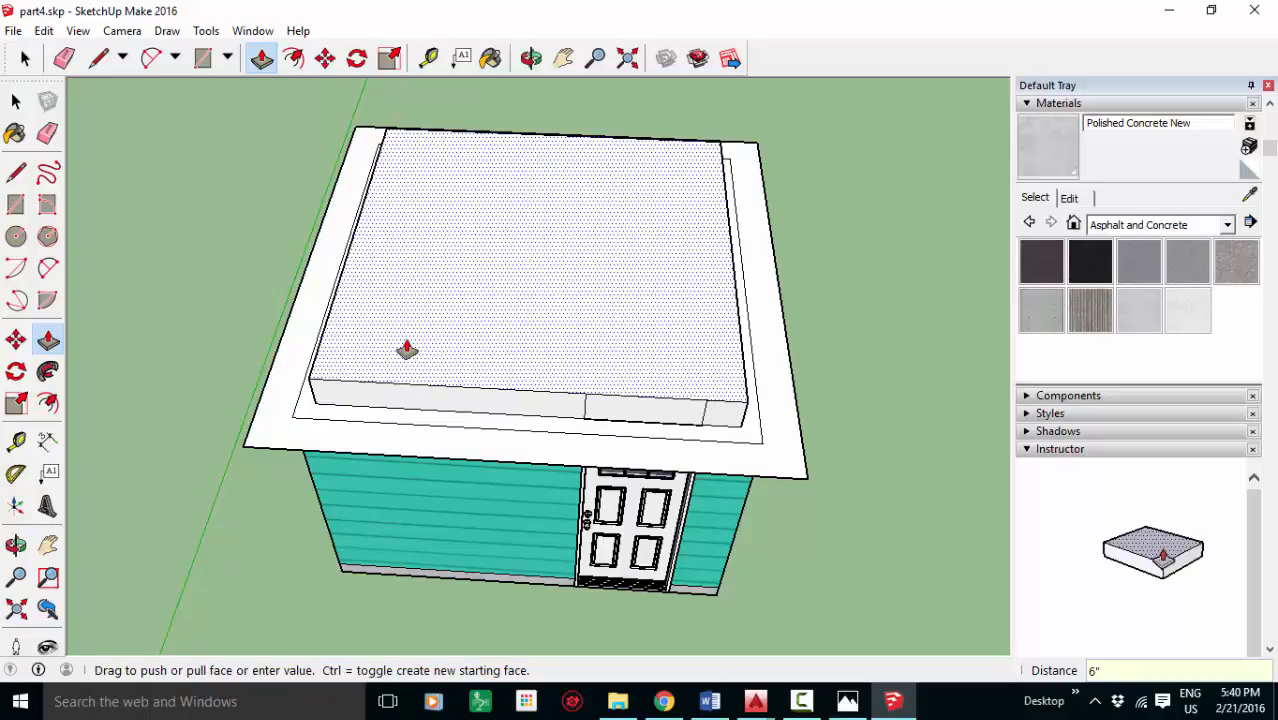
pyautogui.click(340, 416)
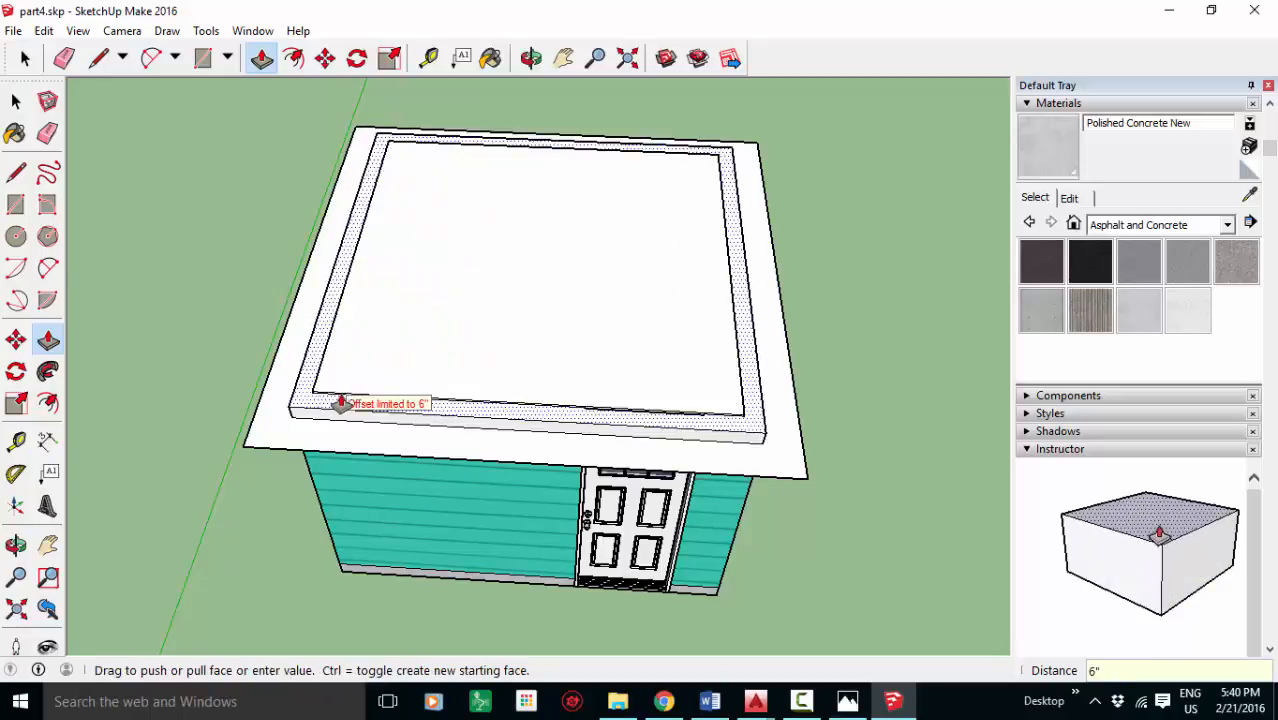
pyautogui.click(340, 404)
pyautogui.click(309, 447)
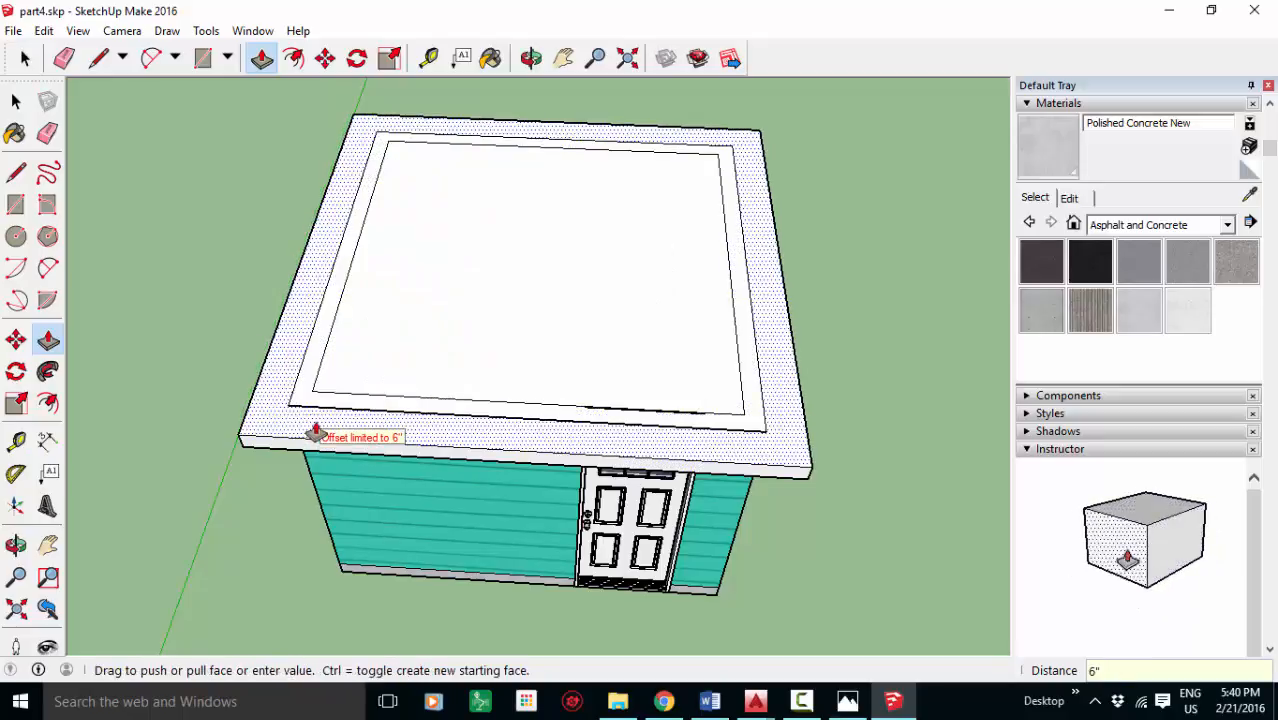
pyautogui.click(314, 430)
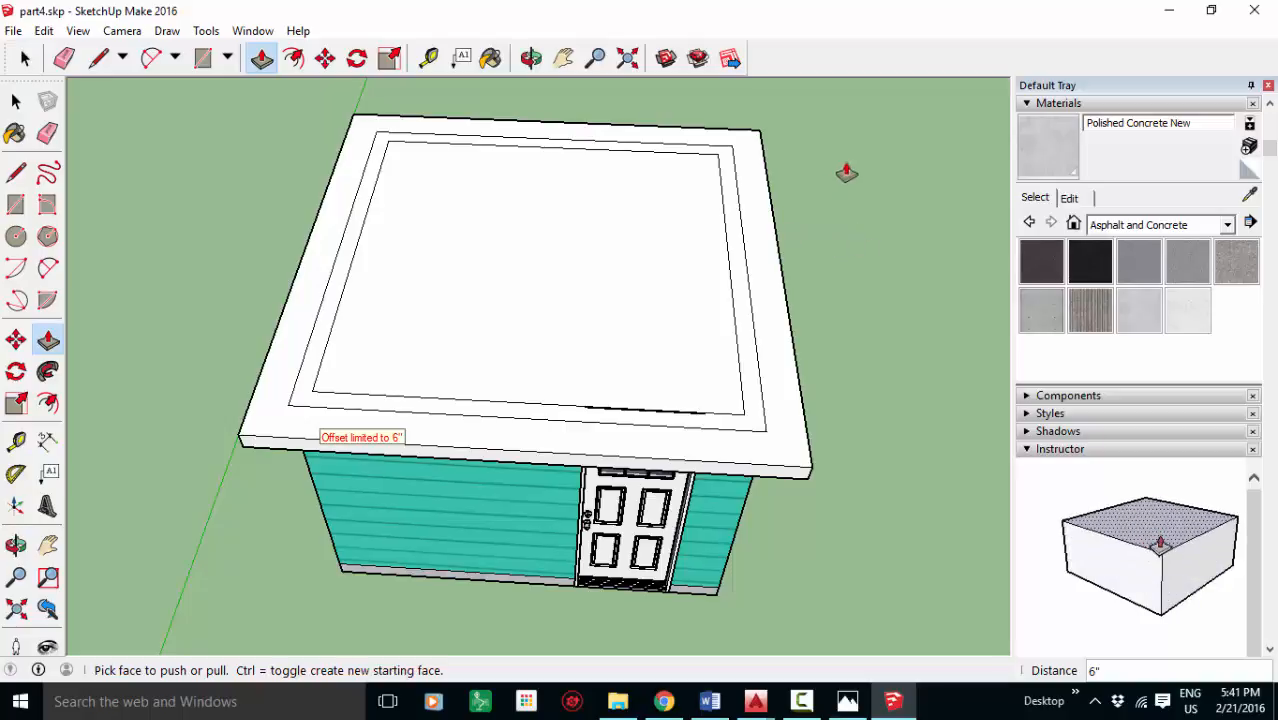
# - Draw the front gable: a 2' vertical line from the front edge's midpoint and sloping lines from its peak to both corners
pyautogui.click(96, 64)
pyautogui.click(520, 450)
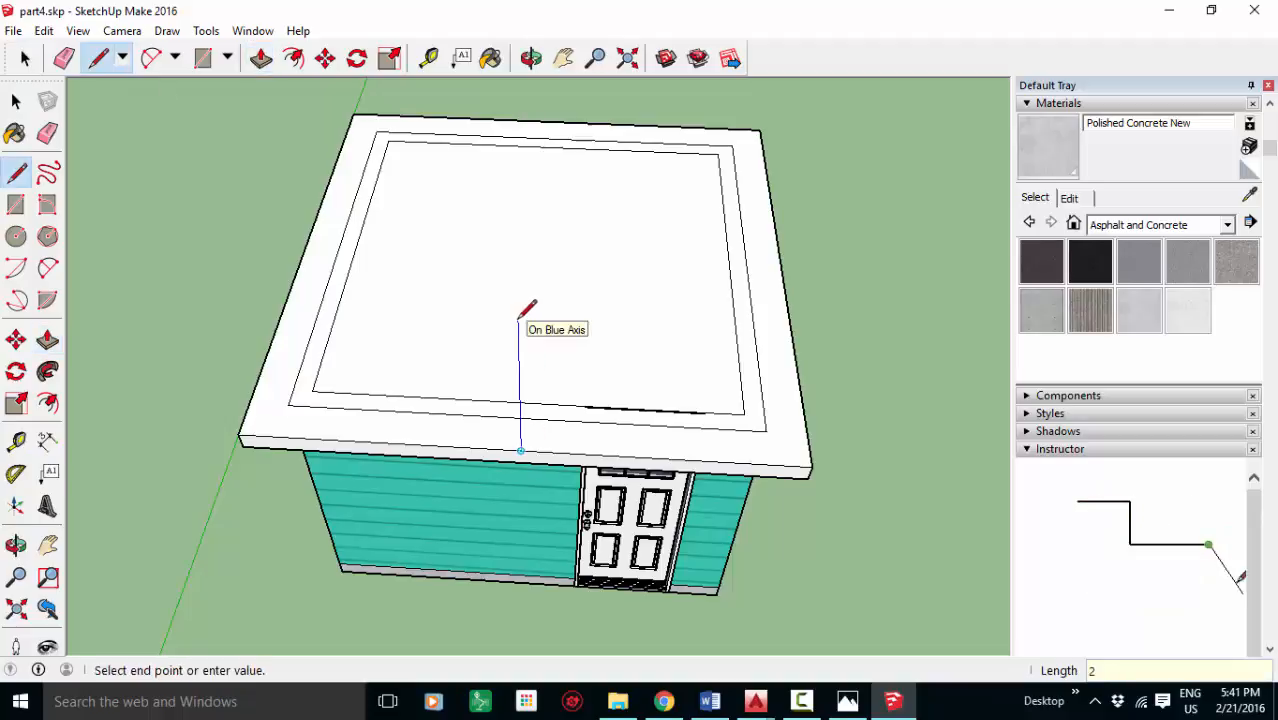
pyautogui.click(519, 398)
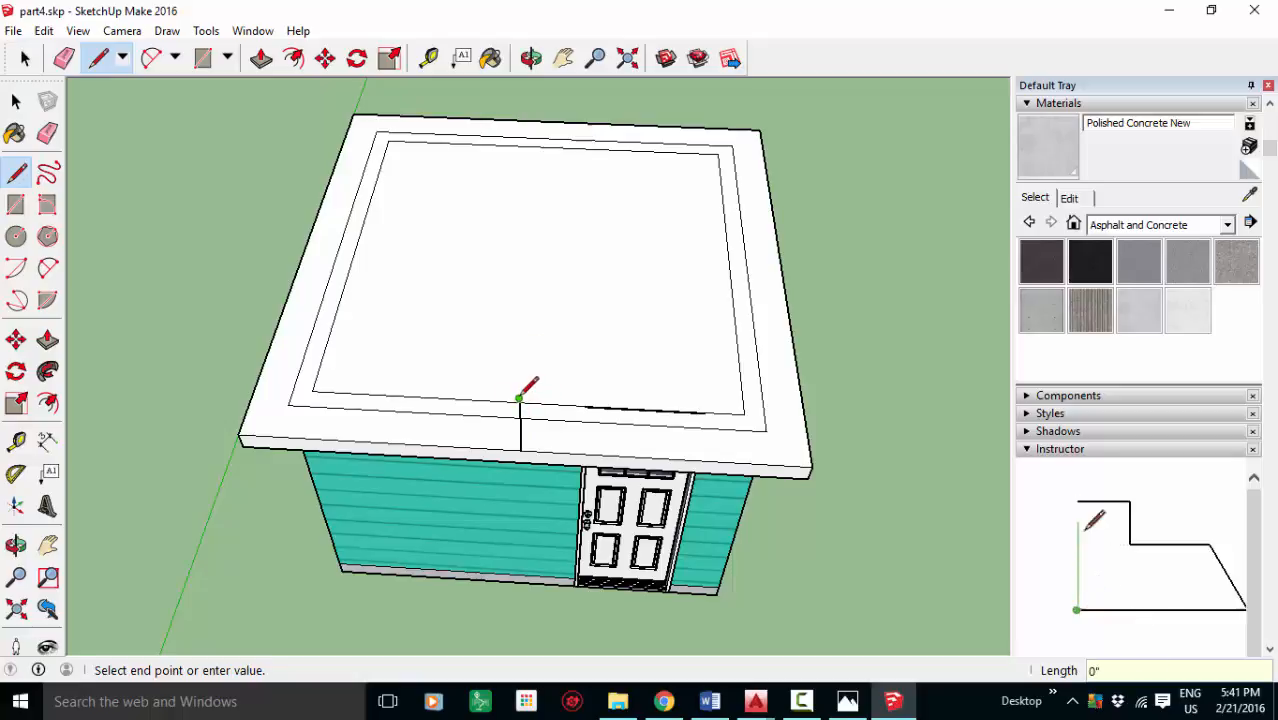
pyautogui.click(812, 466)
pyautogui.click(519, 398)
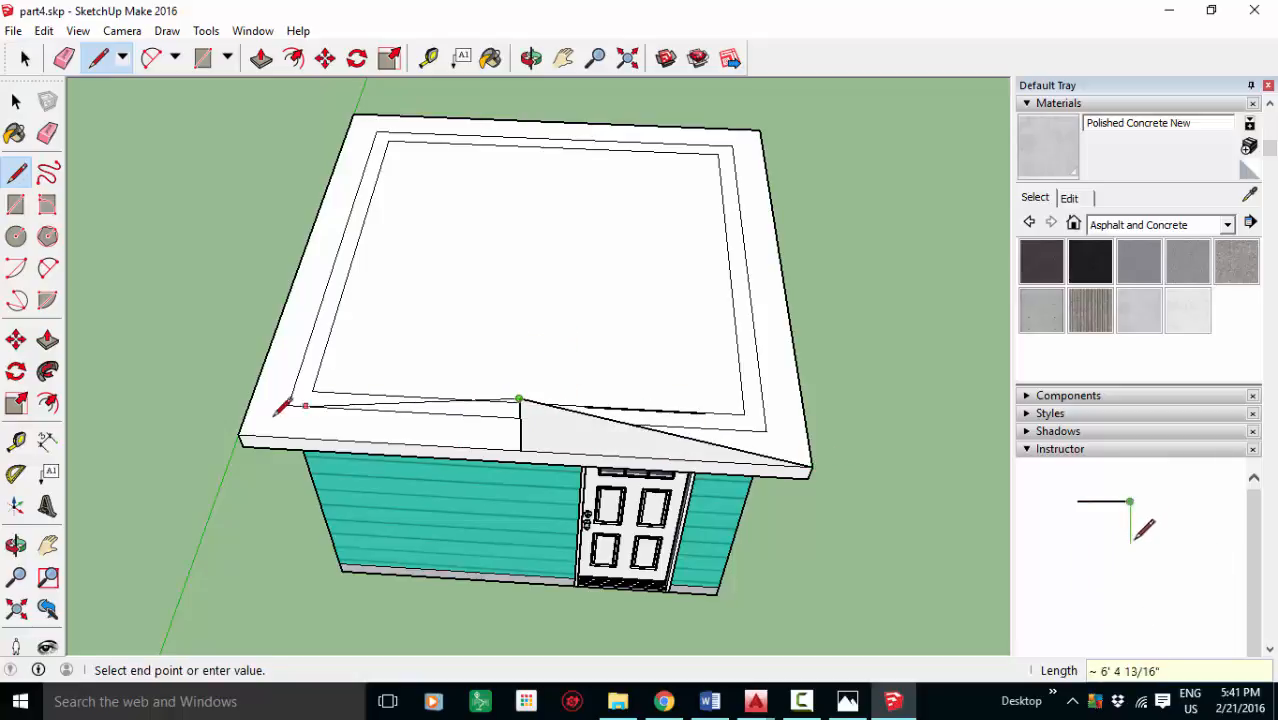
pyautogui.click(240, 437)
pyautogui.click(553, 125)
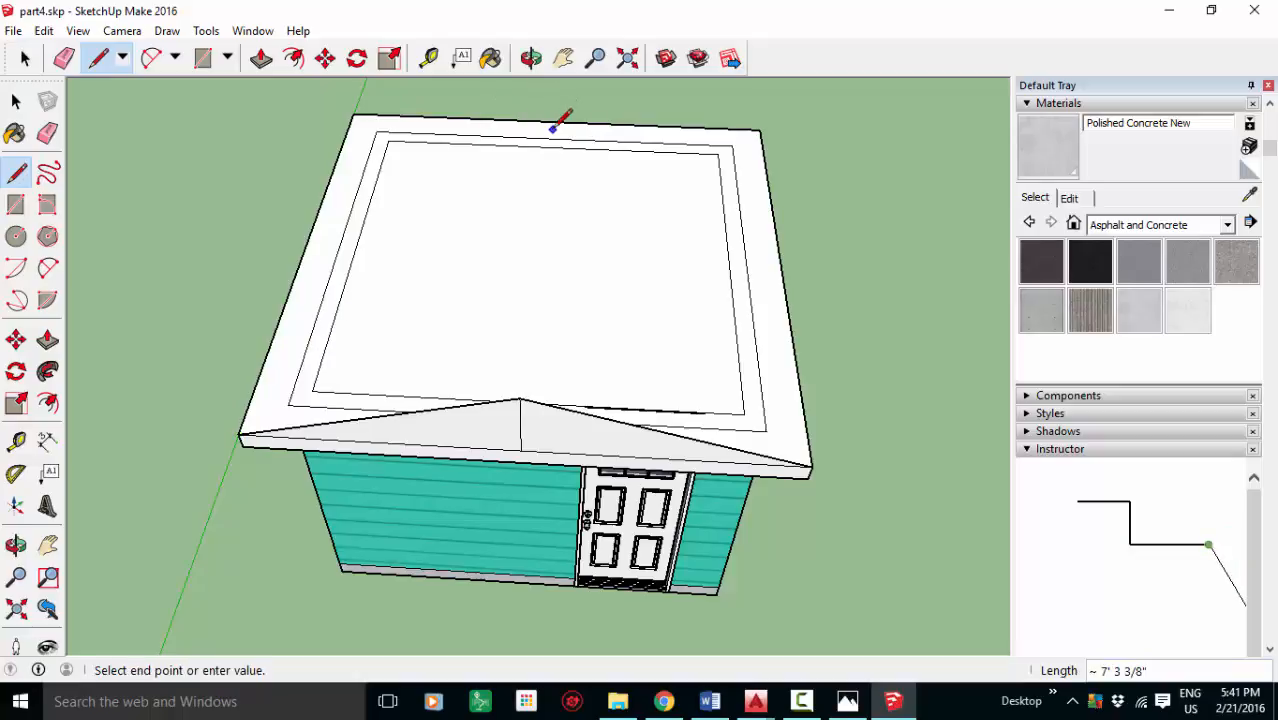
pyautogui.press('Escape')
# - Draw the matching back gable with a vertical line at the back edge's midpoint and sloping lines to both back corners
pyautogui.scroll(-5, 558, 110)
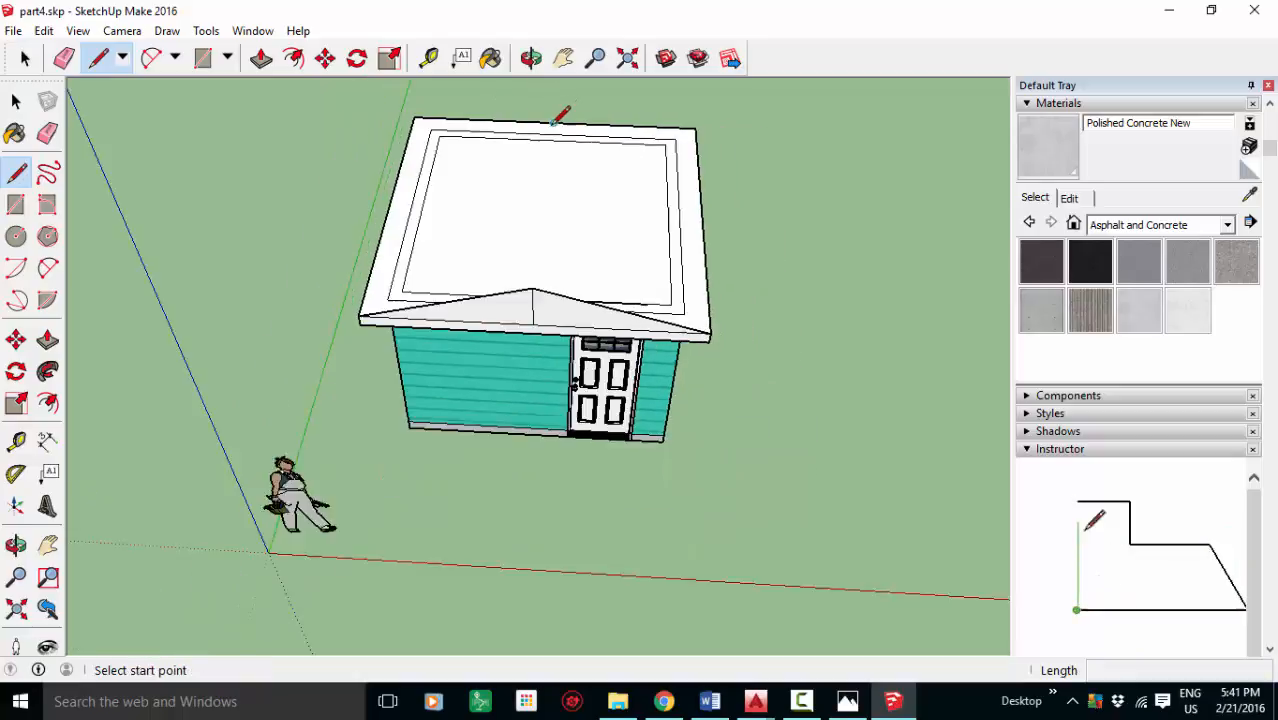
pyautogui.click(563, 62)
pyautogui.scroll(5, 541, 224)
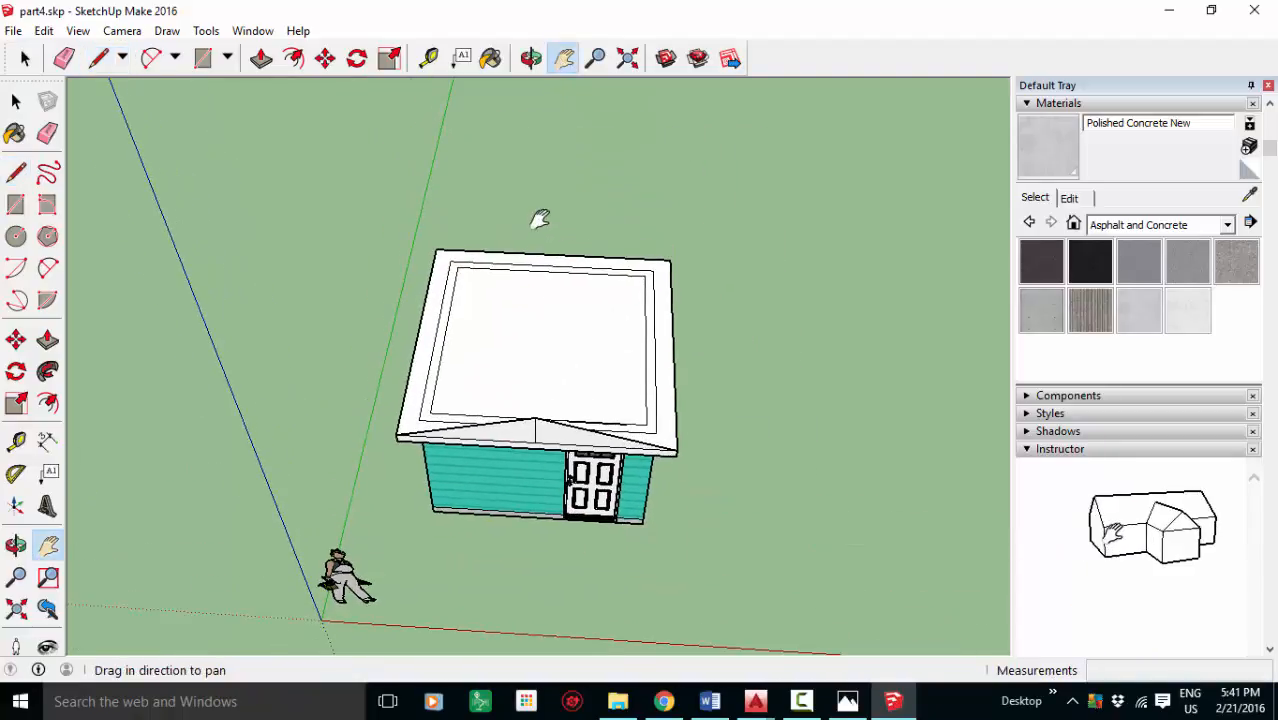
pyautogui.click(98, 57)
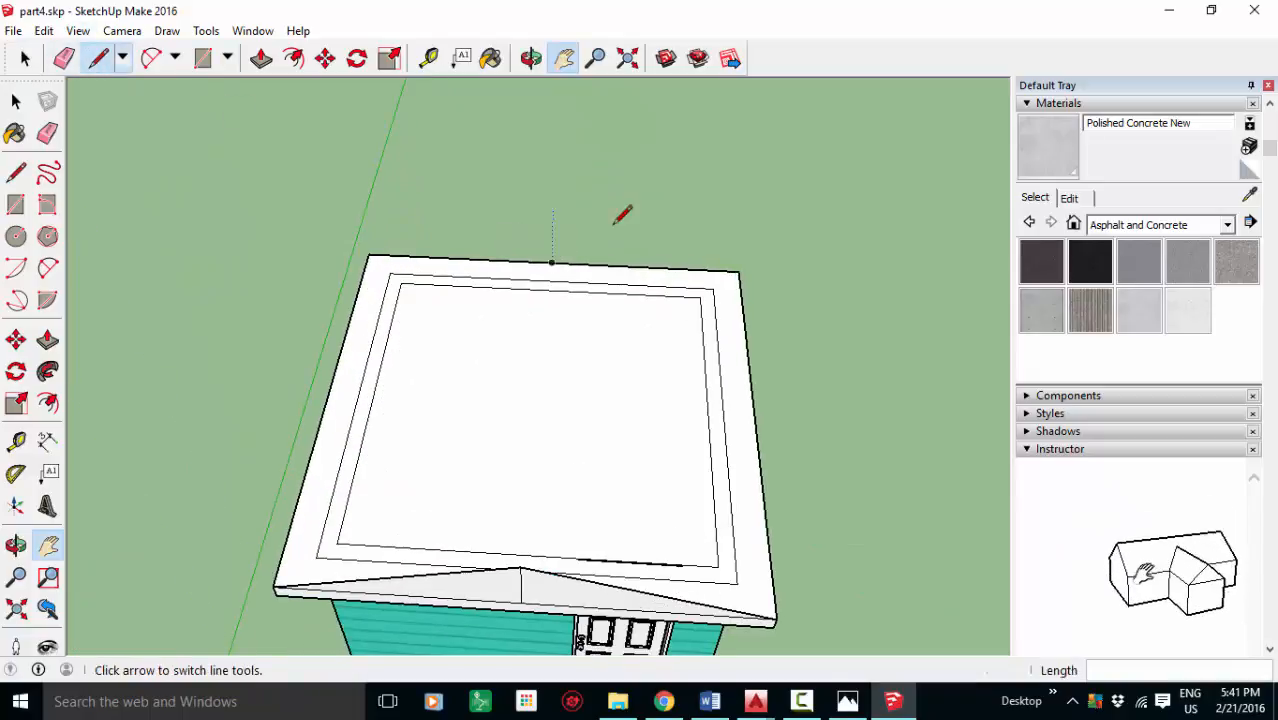
pyautogui.click(552, 262)
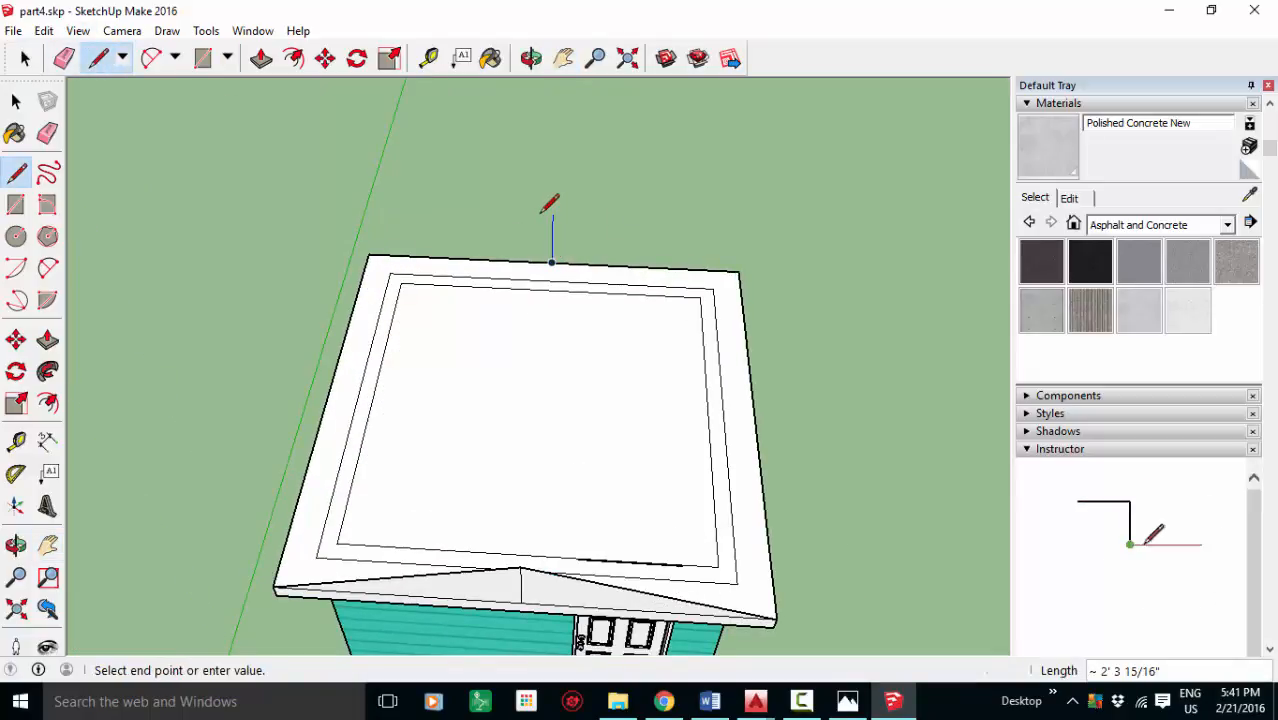
pyautogui.click(552, 222)
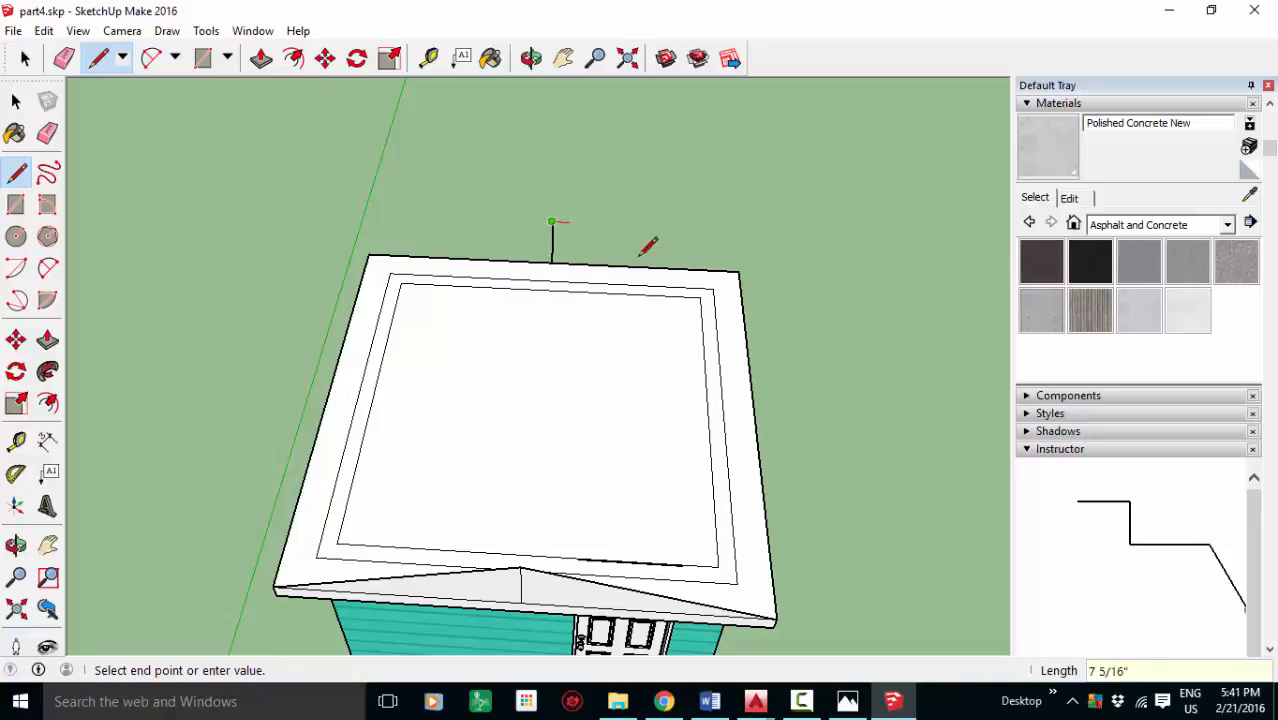
pyautogui.click(738, 270)
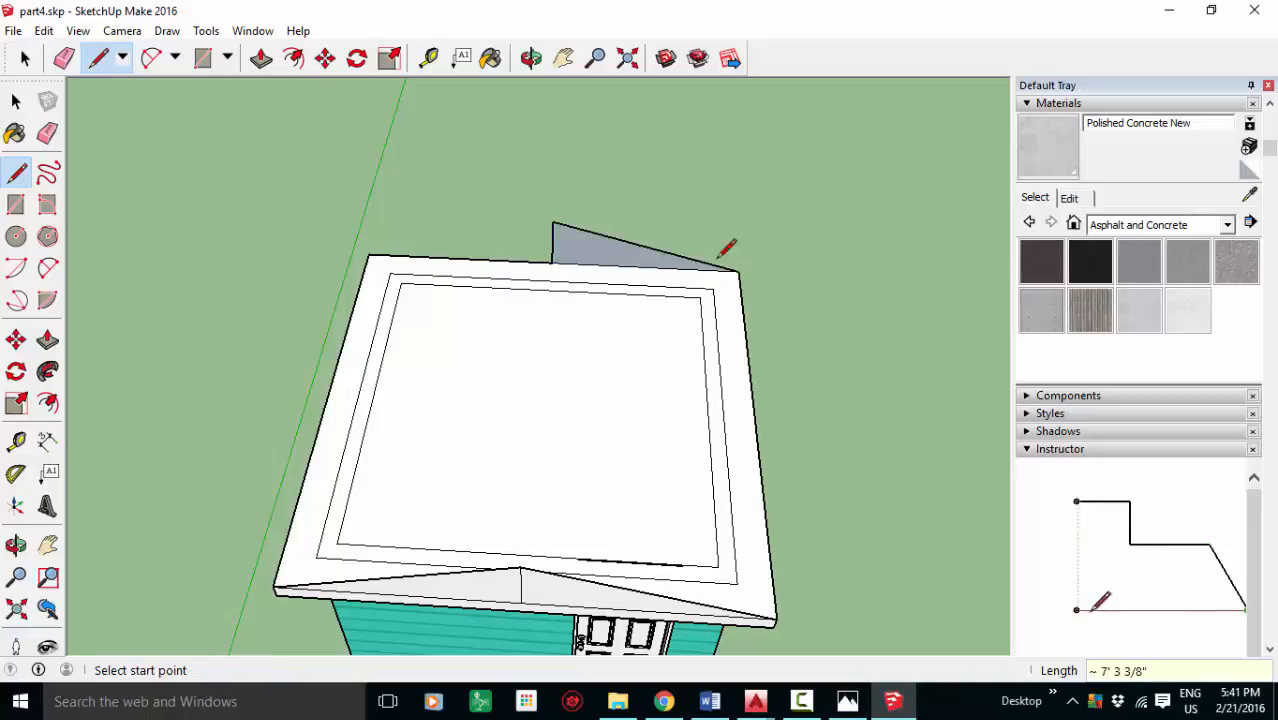
pyautogui.click(552, 222)
pyautogui.click(368, 256)
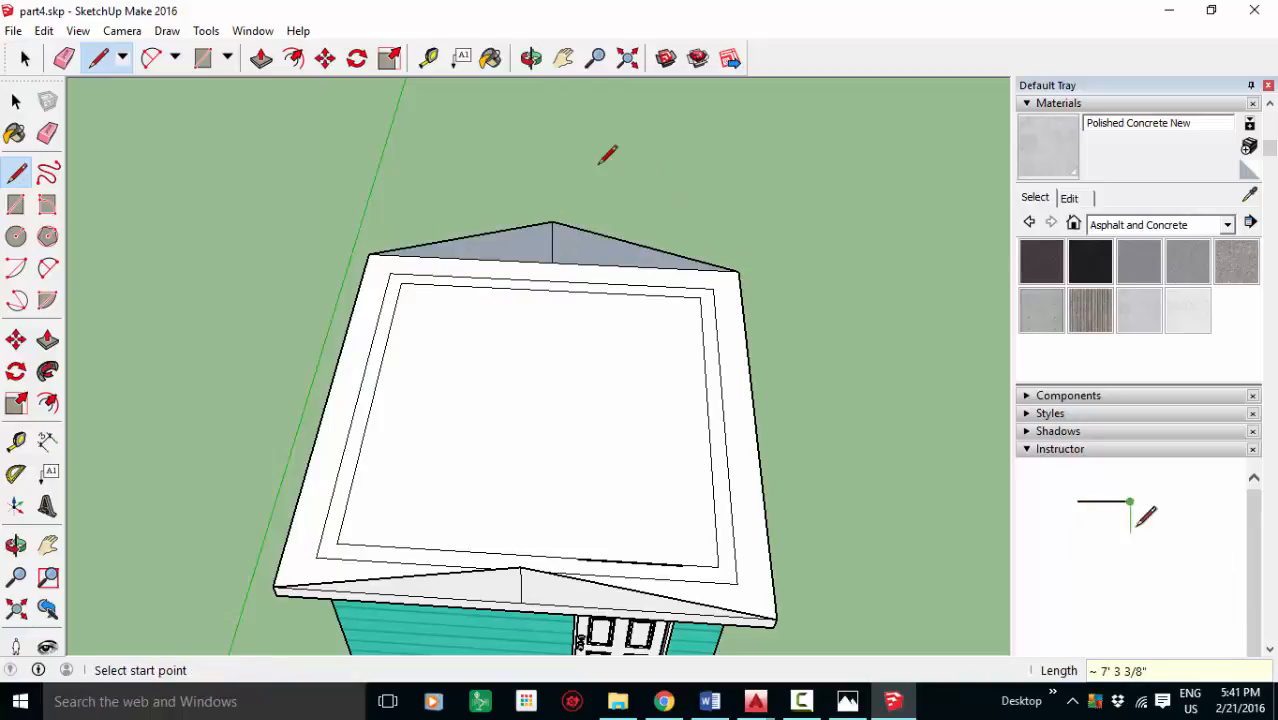
# - Connect the back and front gable peaks with a ridge line to close the roof slopes
pyautogui.click(552, 222)
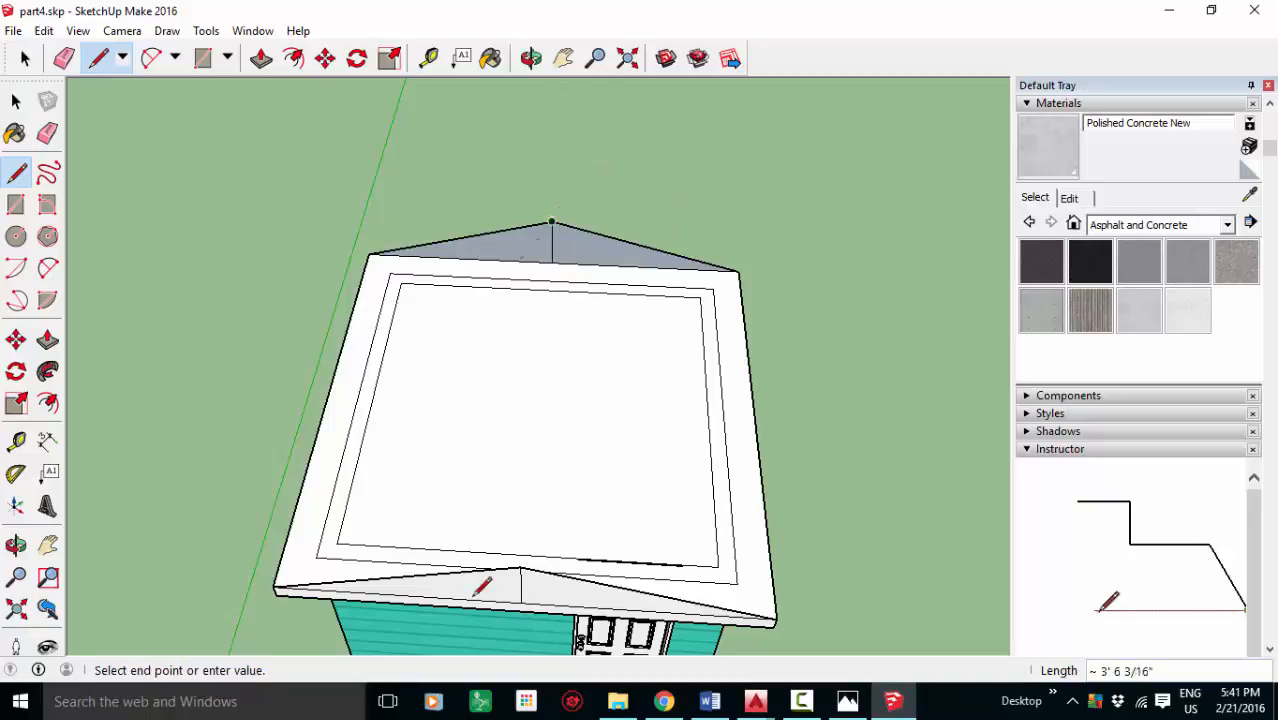
pyautogui.click(521, 569)
pyautogui.moveTo(593, 205); pyautogui.dragTo(659, 180, button='middle')
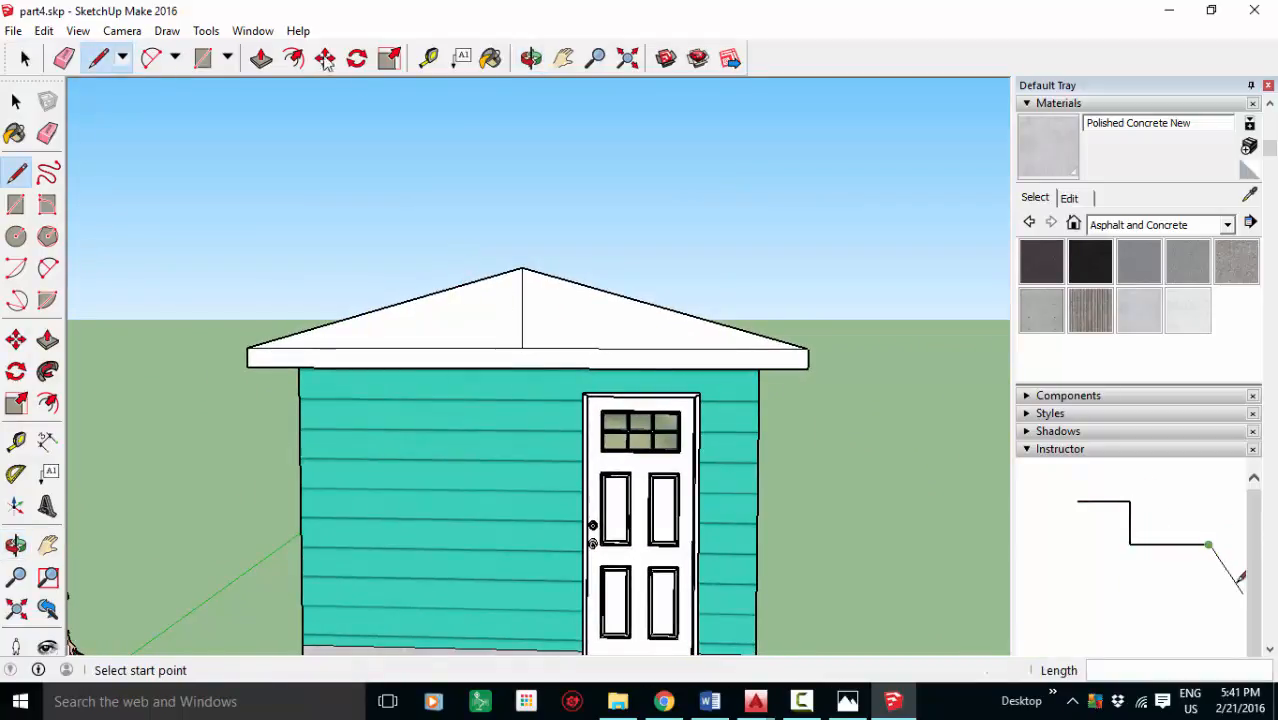
# - Draw a line from the front fascia's lower left corner, parallel to the left roof slope and extending past the gable's centre line
pyautogui.click(294, 59)
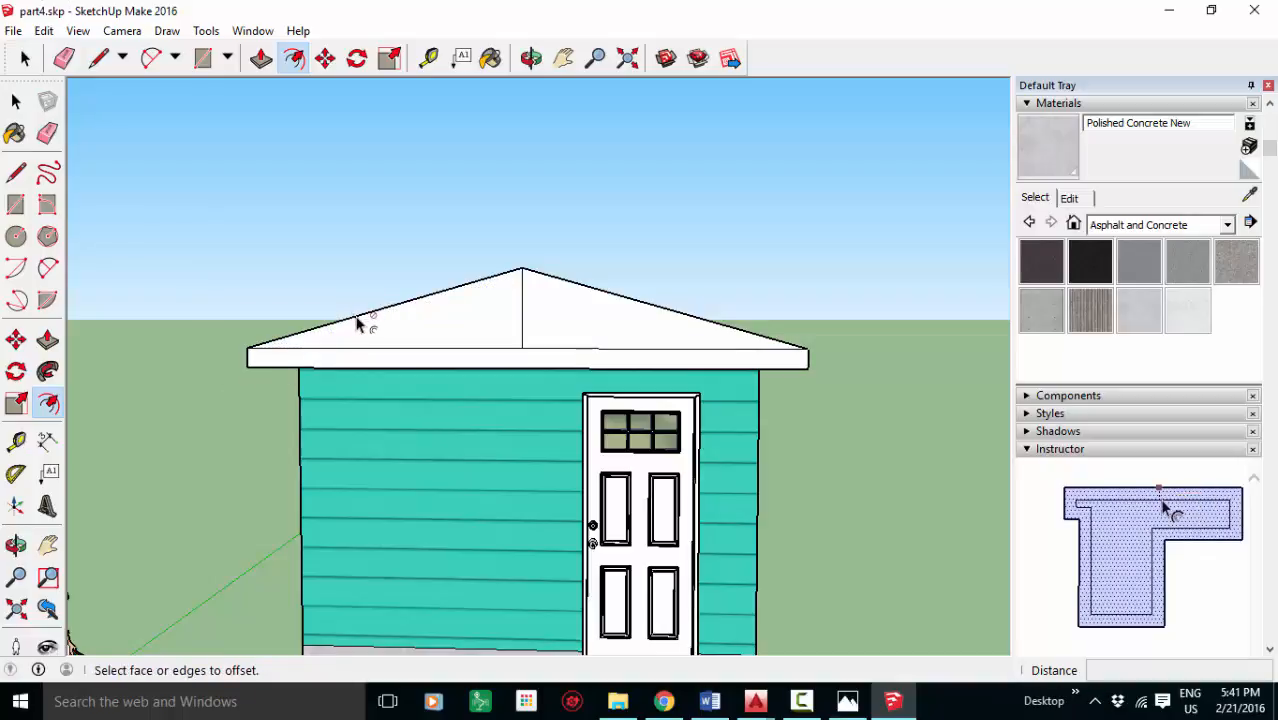
pyautogui.click(98, 58)
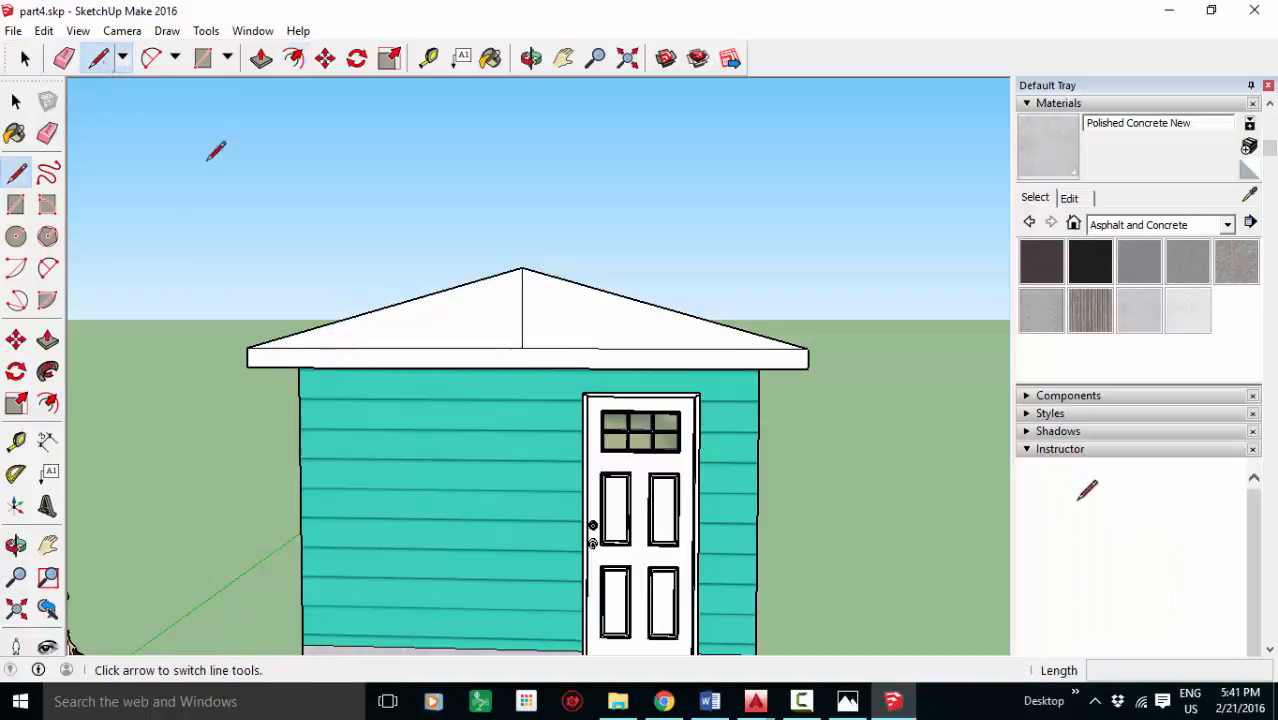
pyautogui.click(248, 366)
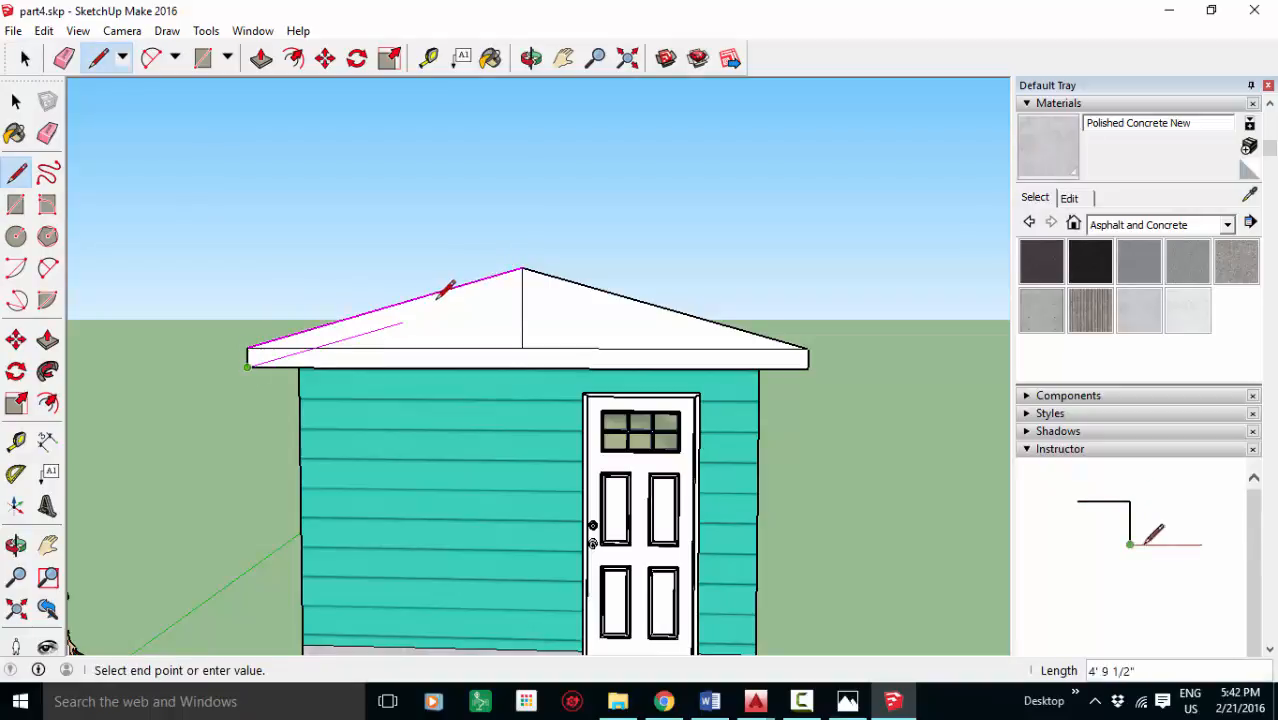
pyautogui.click(580, 268)
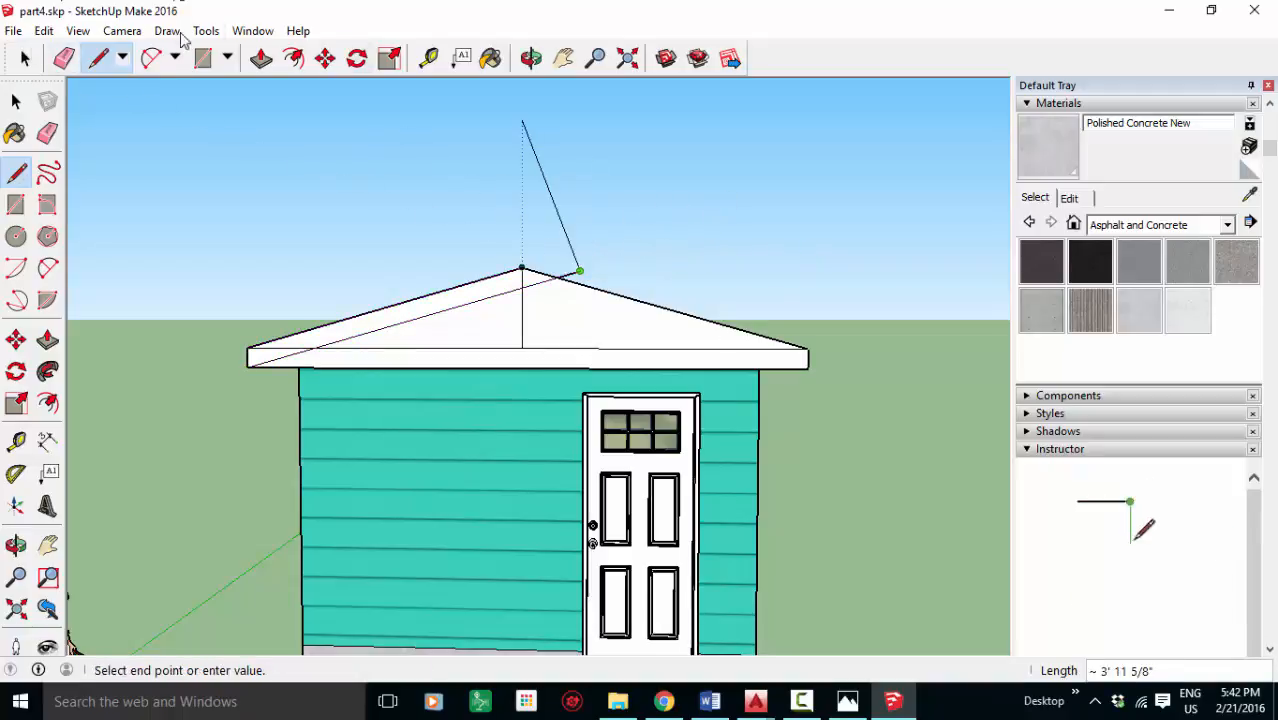
pyautogui.click(26, 58)
pyautogui.press('l')
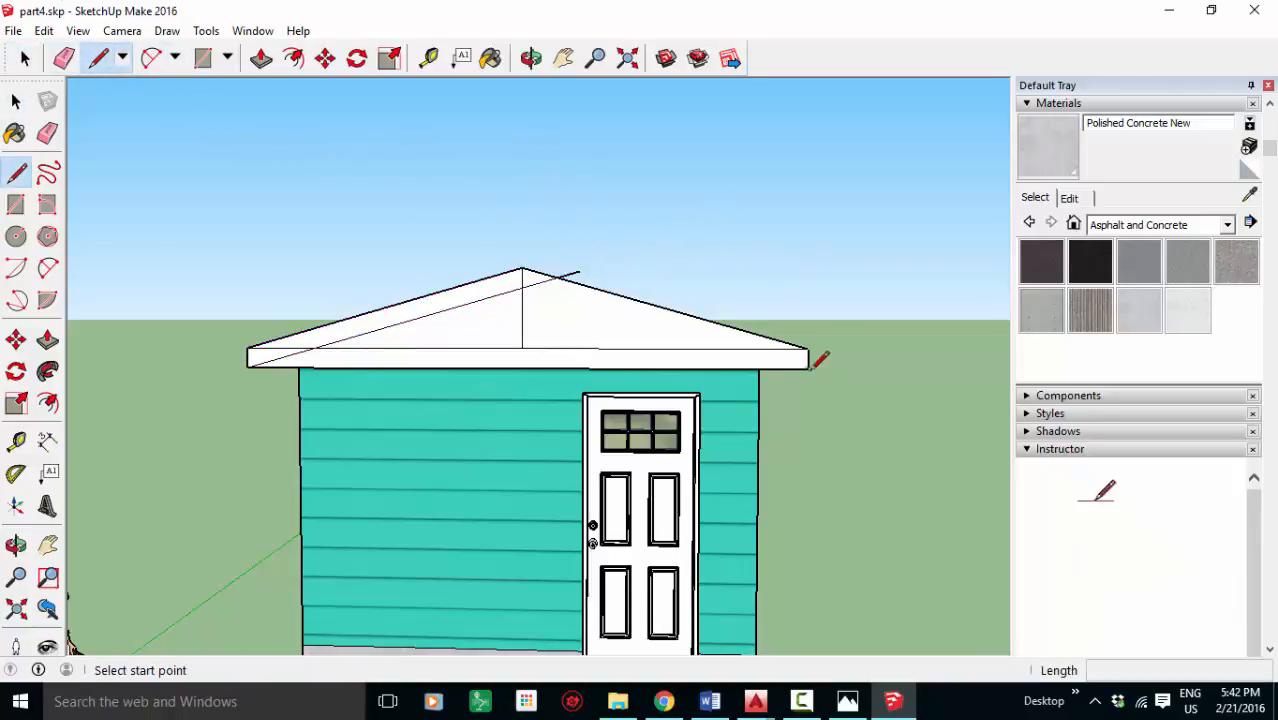
pyautogui.click(807, 367)
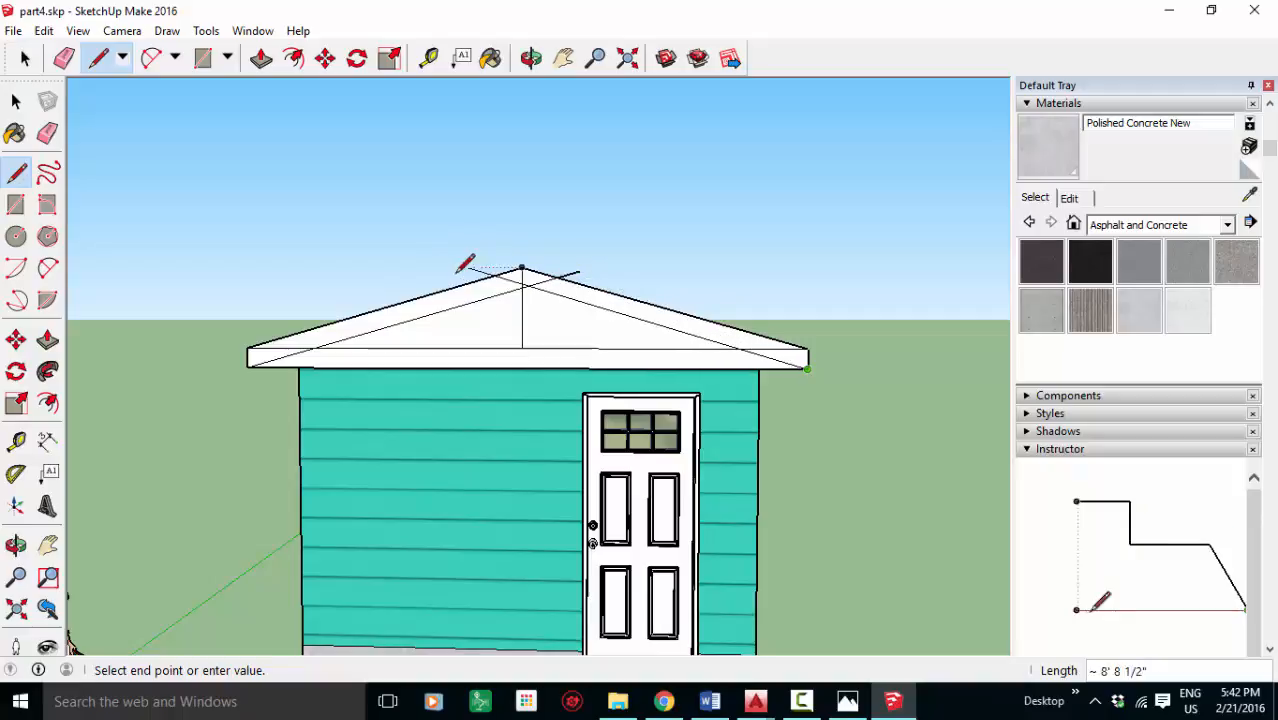
pyautogui.click(522, 268)
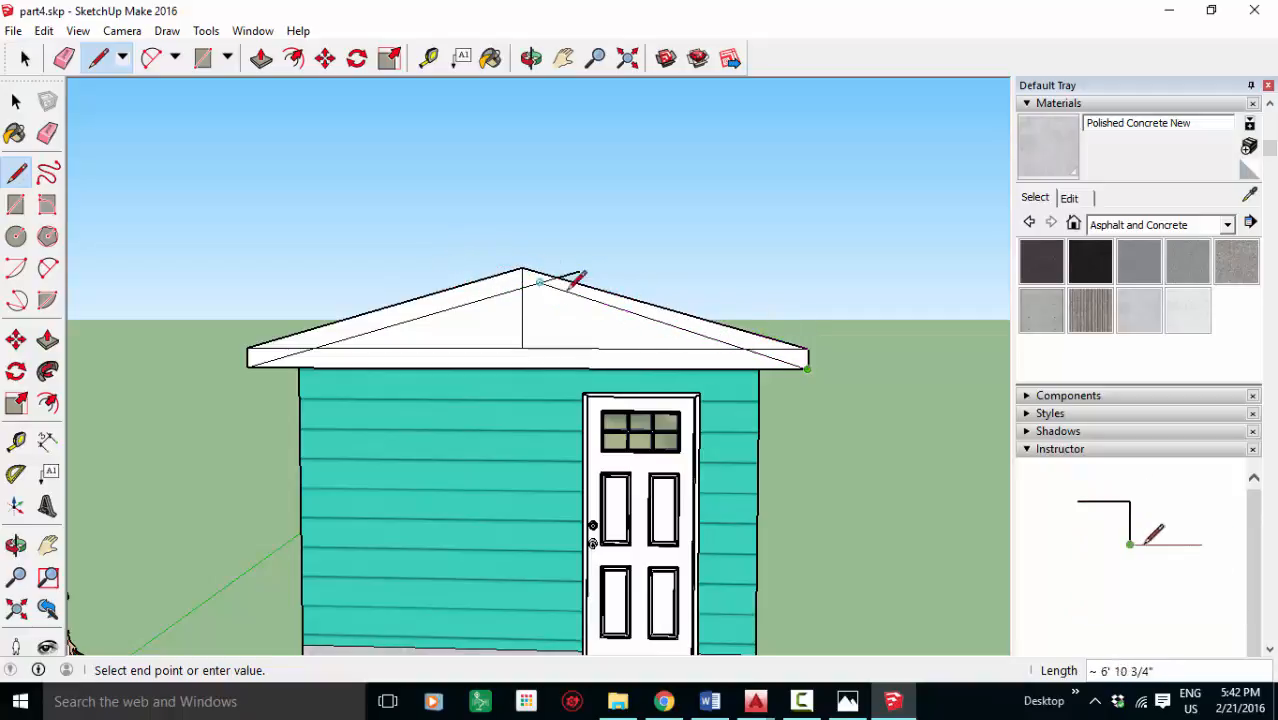
pyautogui.click(484, 277)
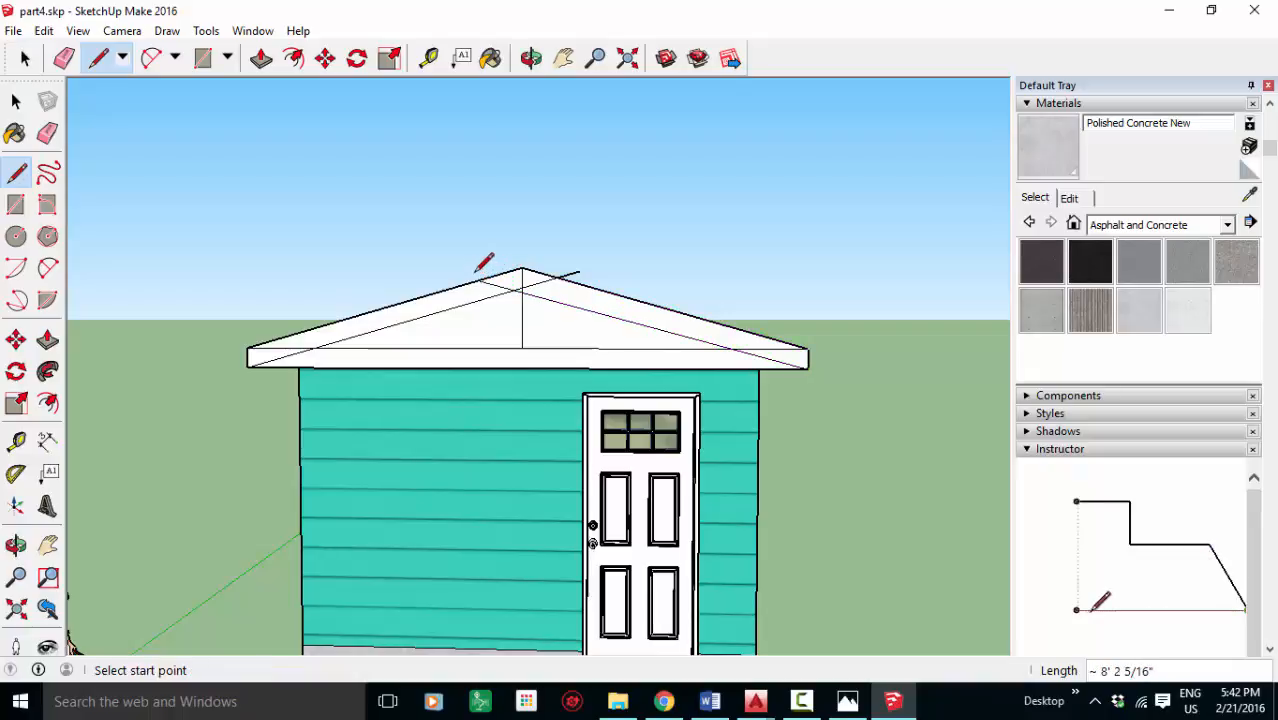
pyautogui.click(43, 31)
pyautogui.click(50, 49)
# - Draw a line from the front fascia's lower right corner, parallel to the right roof slope, ending where the left sloping line crosses the gable's centre line
pyautogui.click(805, 364)
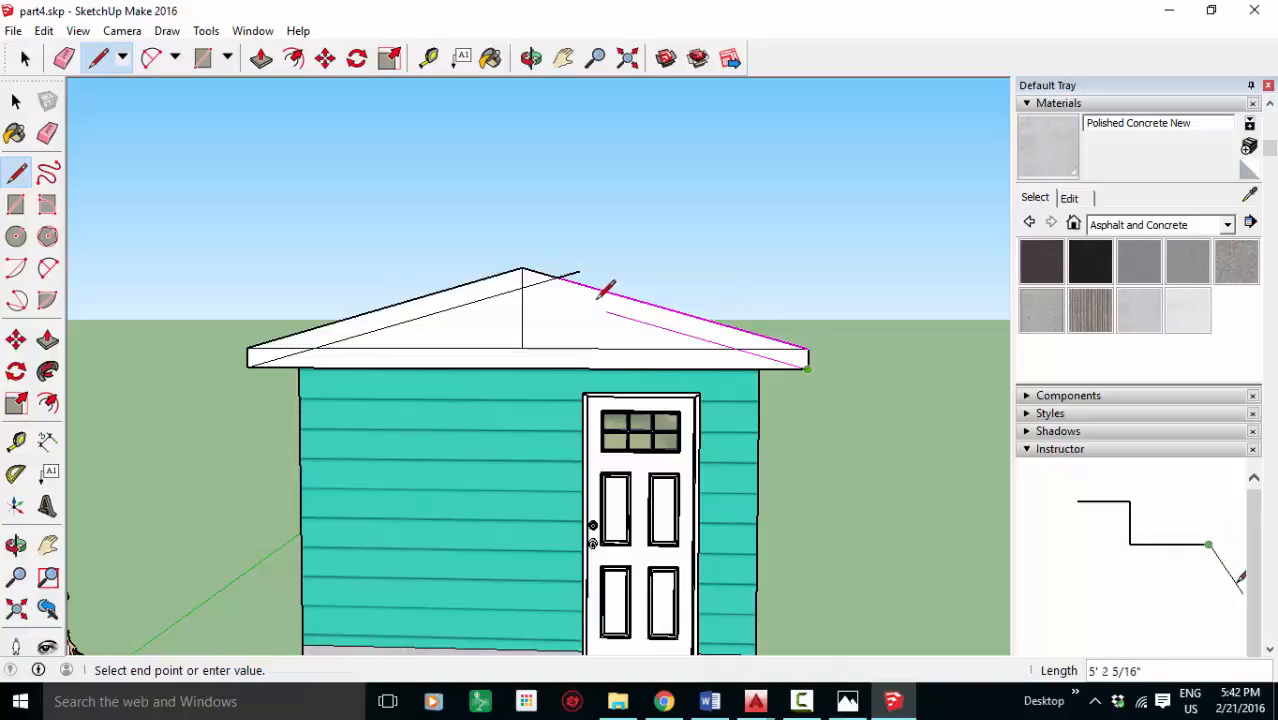
pyautogui.click(533, 286)
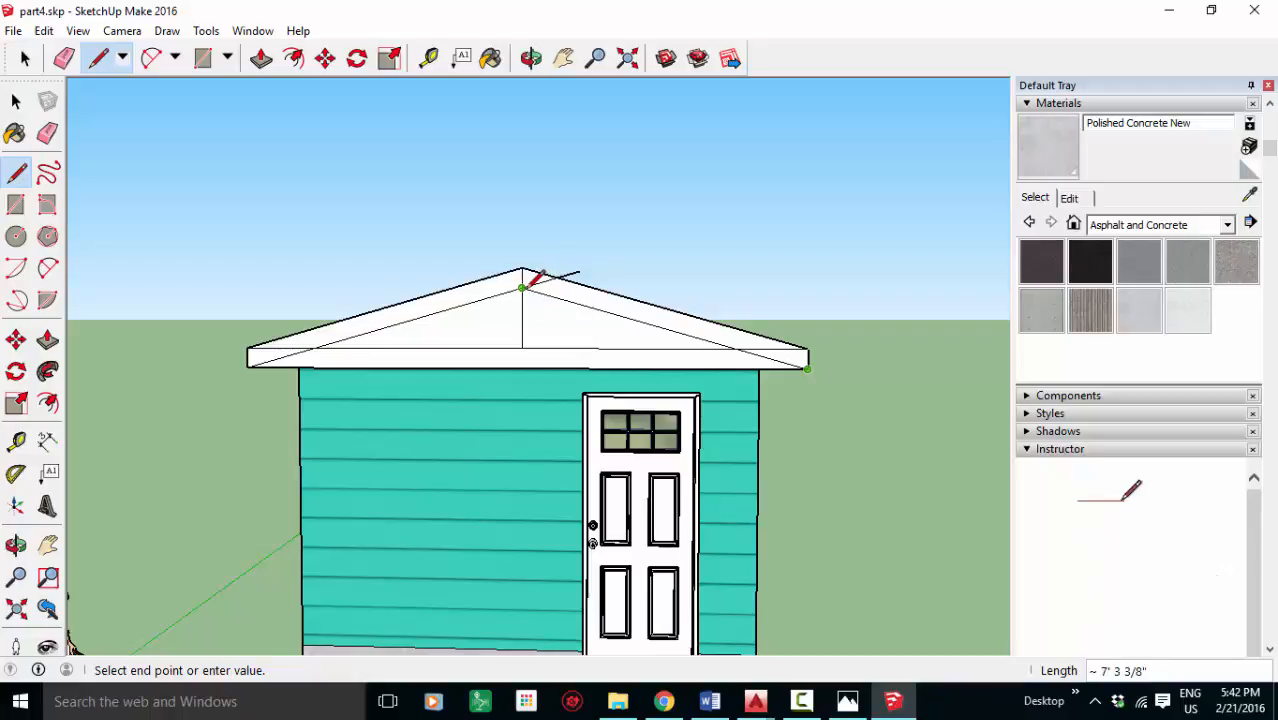
pyautogui.press('Escape')
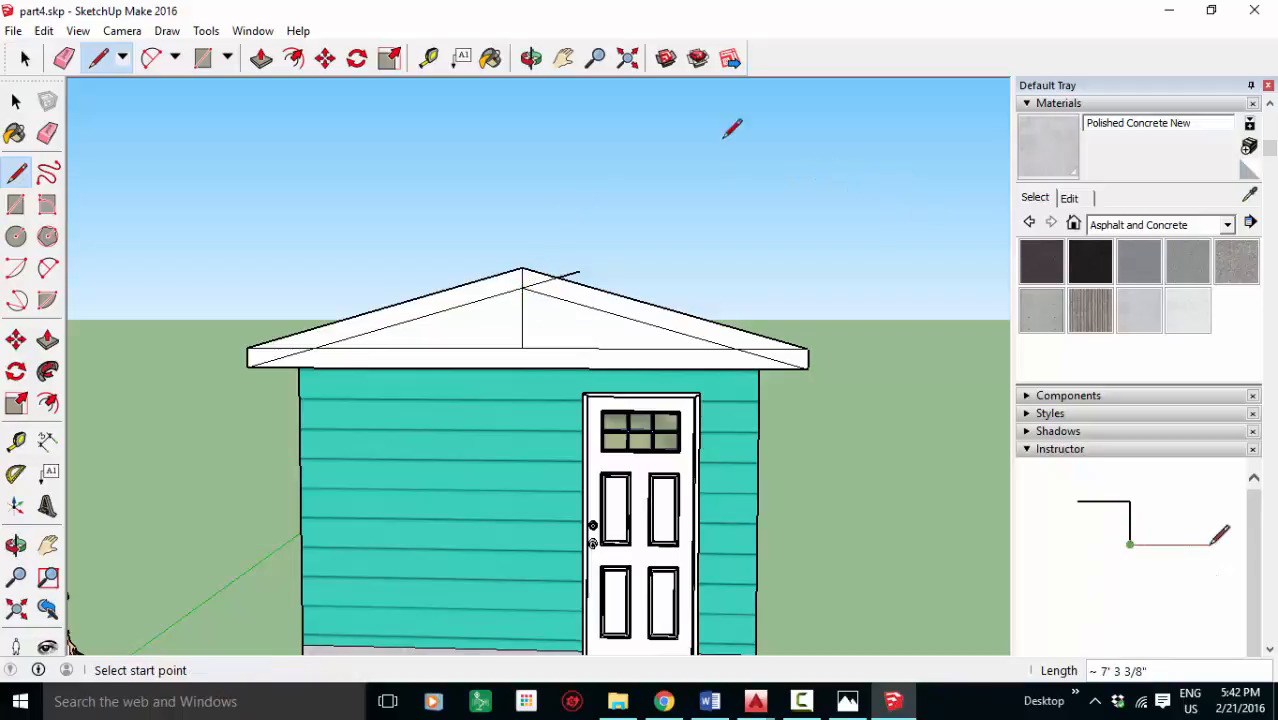
# - Erase the front gable's overshooting line end, vertical centre line and horizontal line segments, keeping the inner slope lines
pyautogui.click(64, 58)
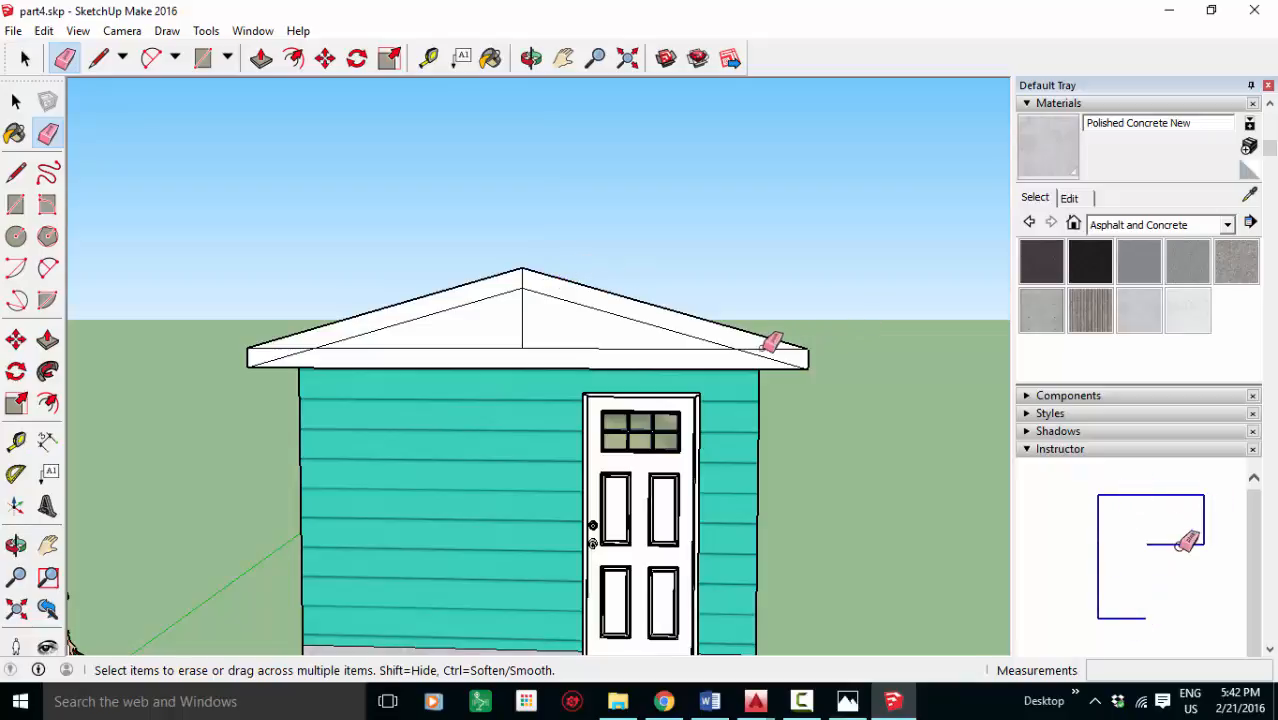
pyautogui.click(704, 349)
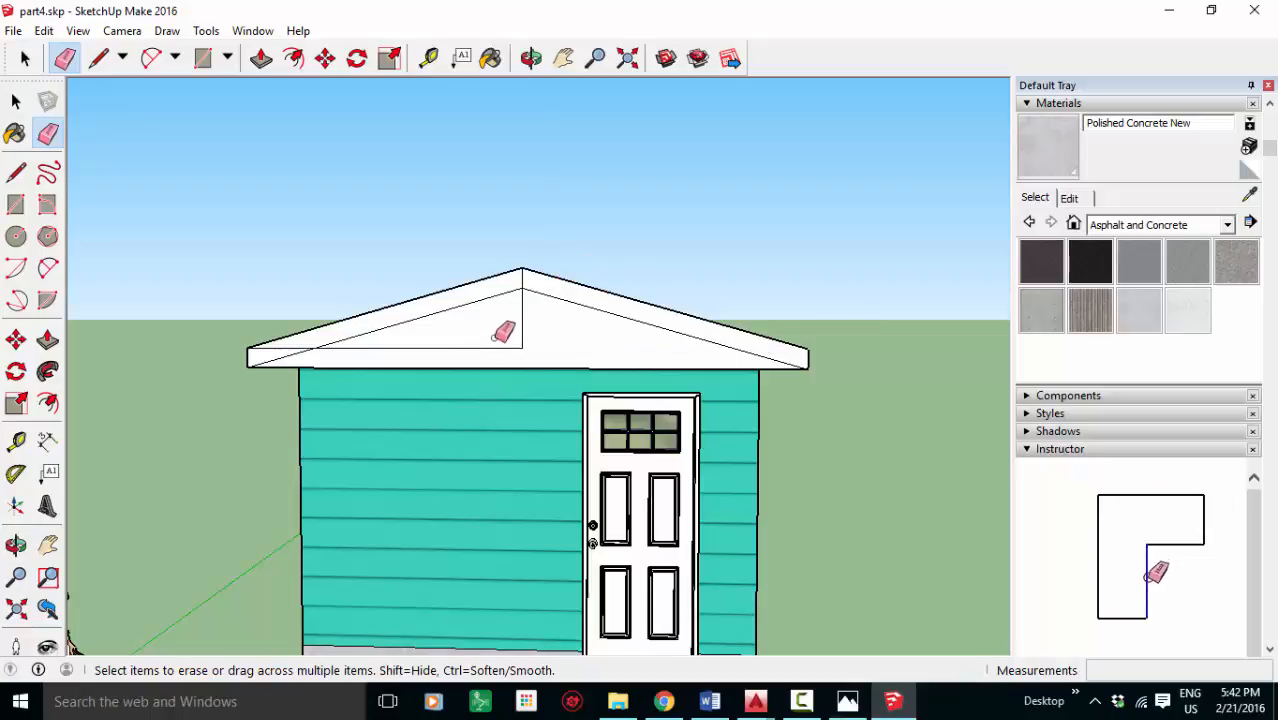
pyautogui.click(499, 348)
pyautogui.click(521, 326)
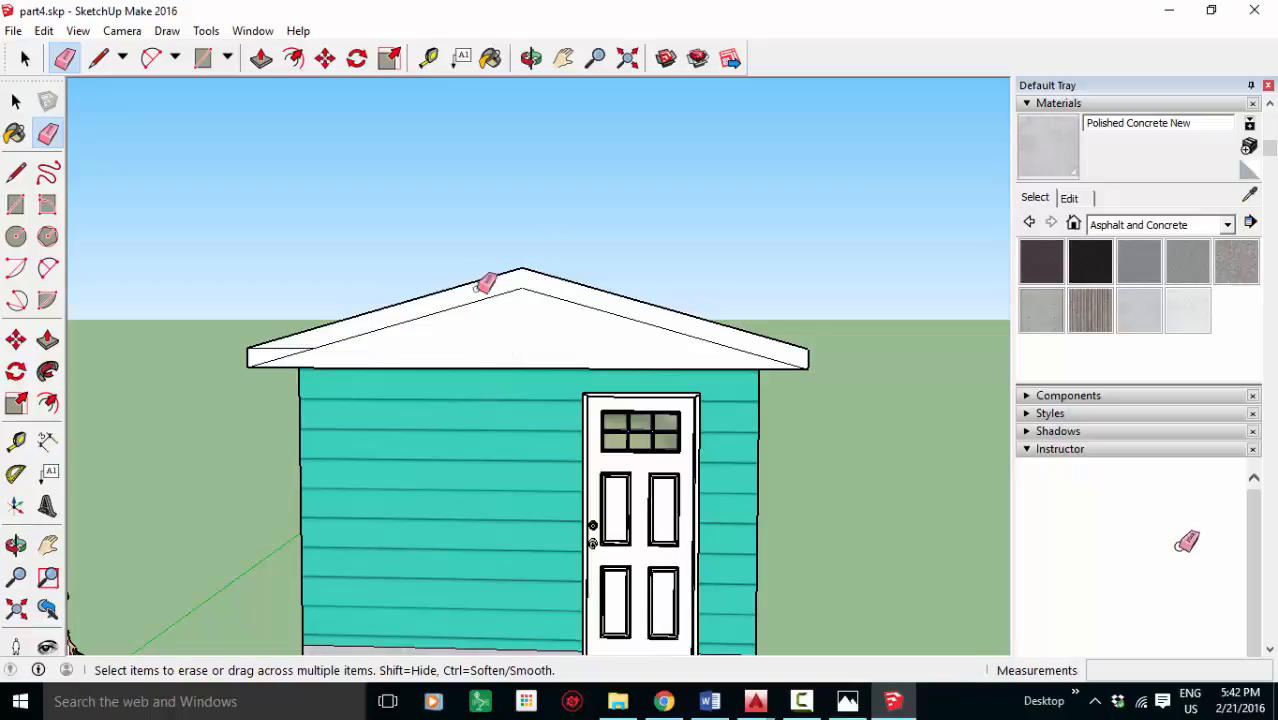
pyautogui.click(285, 349)
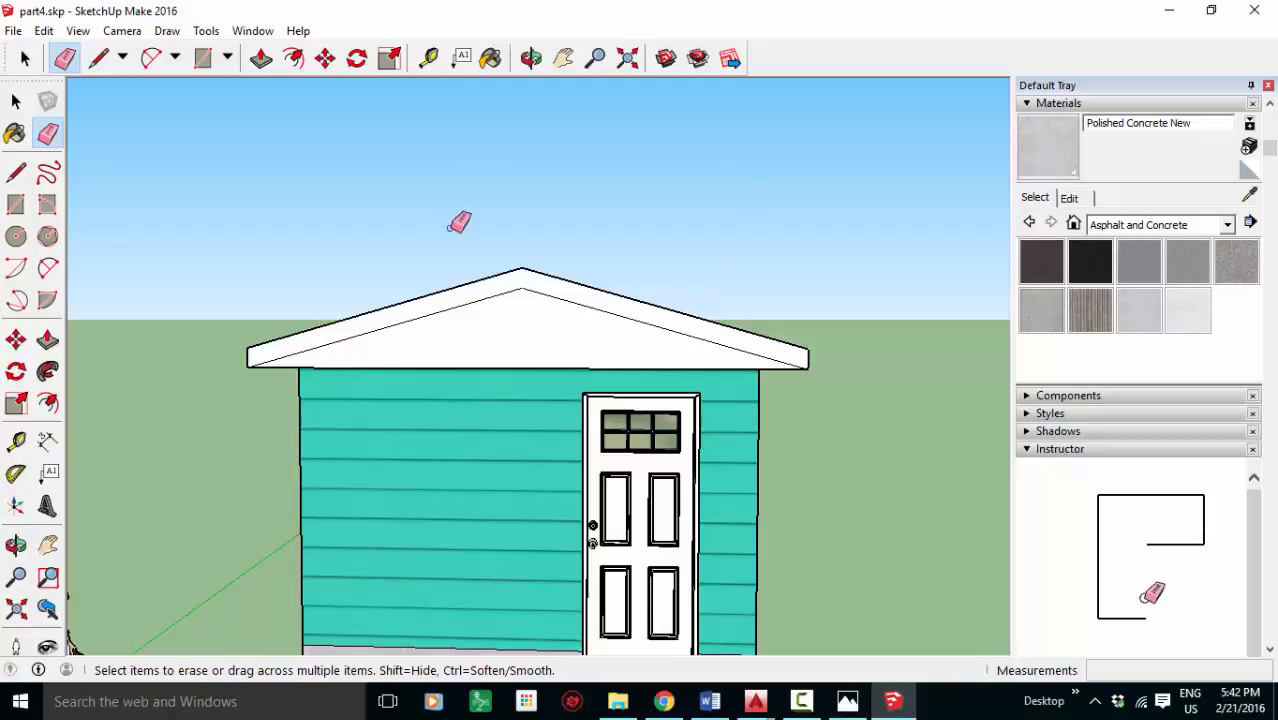
# - On the back gable, draw lines from both lower fascia corners parallel to the roof slopes, and erase the leftover centre, horizontal and overshooting lines
pyautogui.click(533, 60)
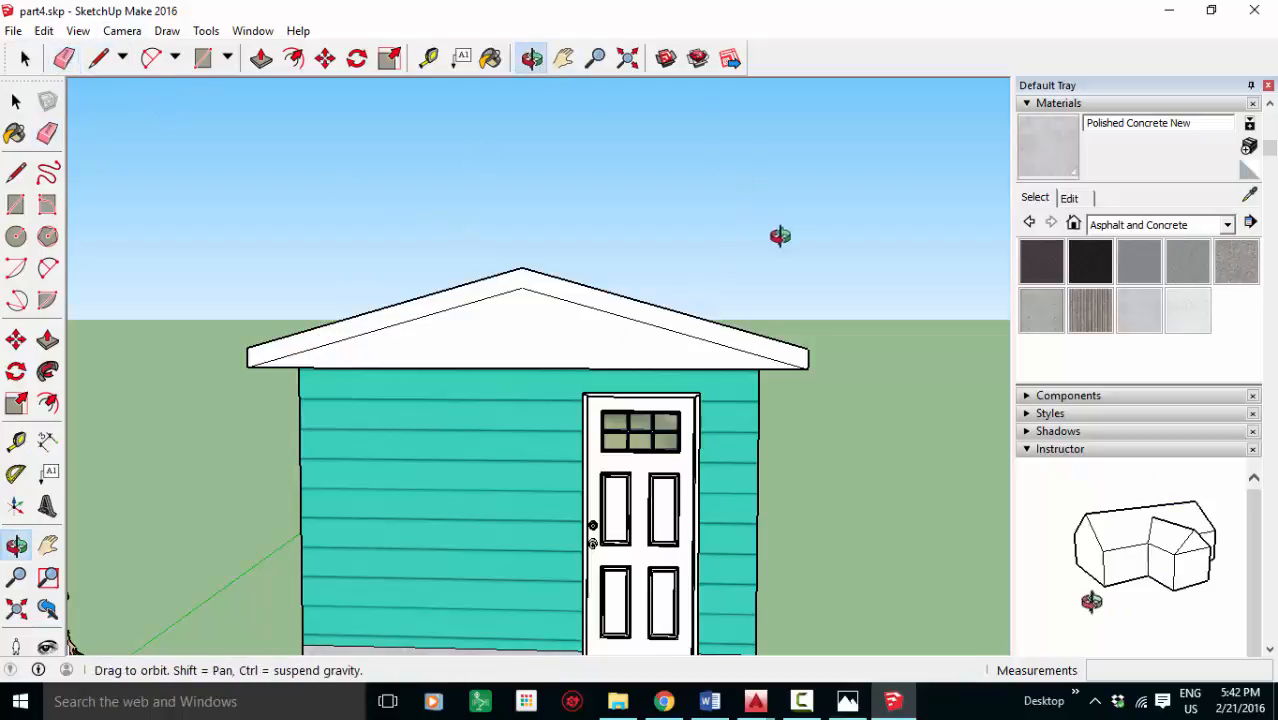
pyautogui.moveTo(779, 234); pyautogui.dragTo(435, 317)
pyautogui.click(98, 58)
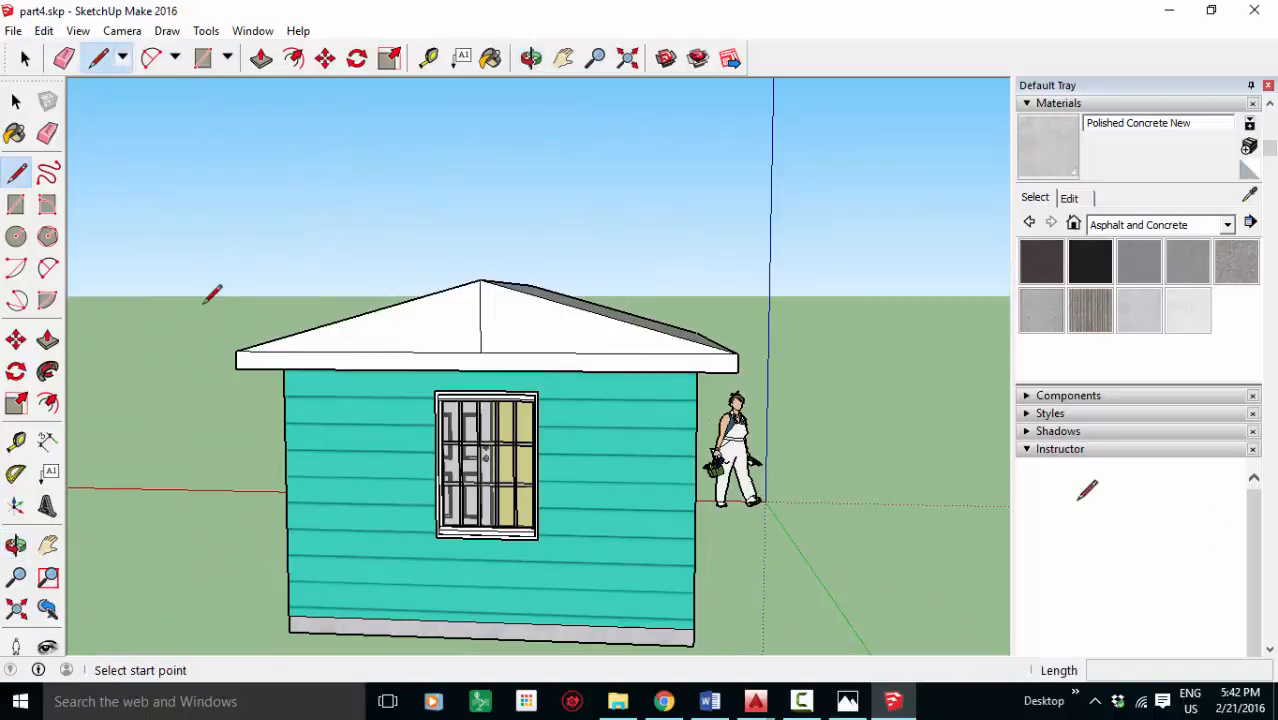
pyautogui.click(237, 366)
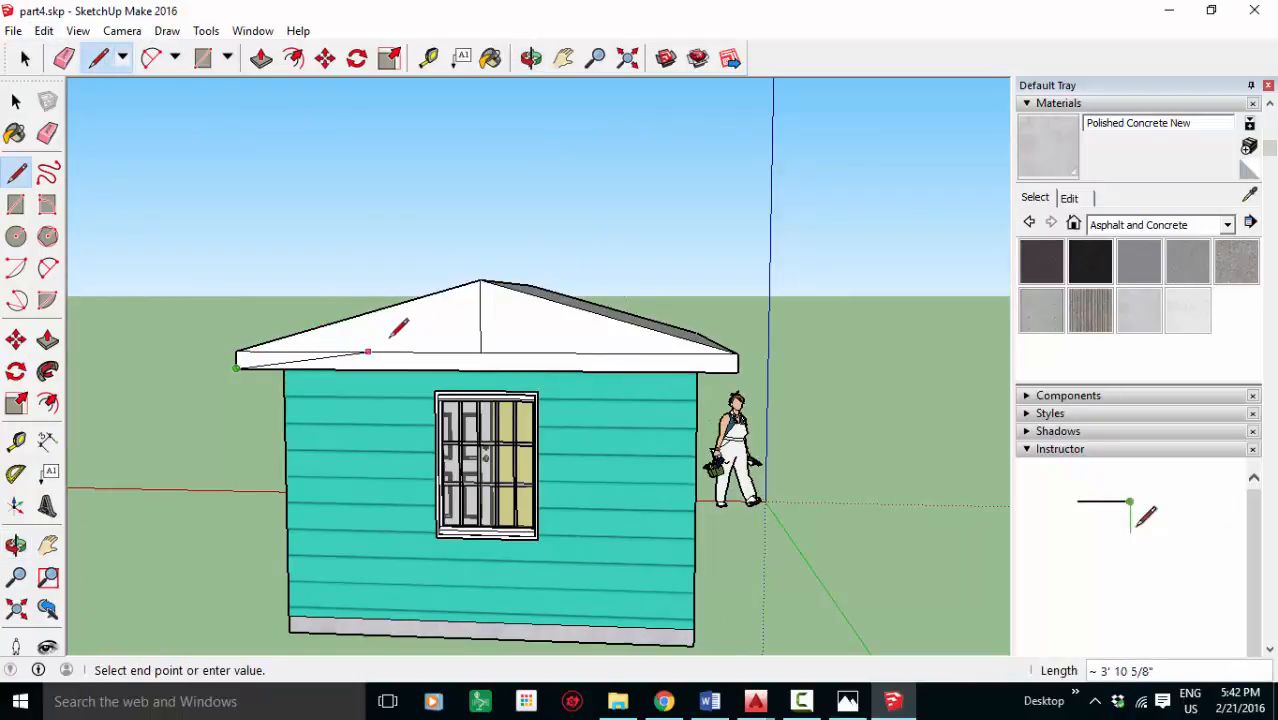
pyautogui.click(505, 288)
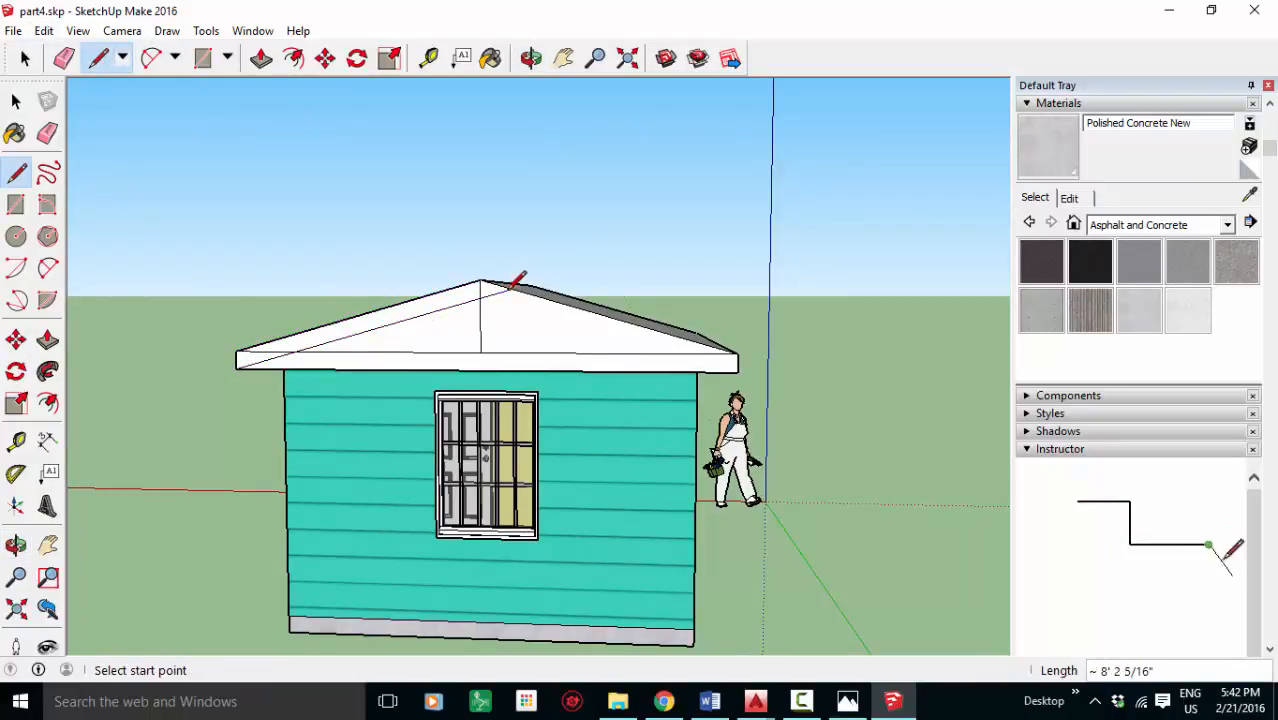
pyautogui.click(738, 370)
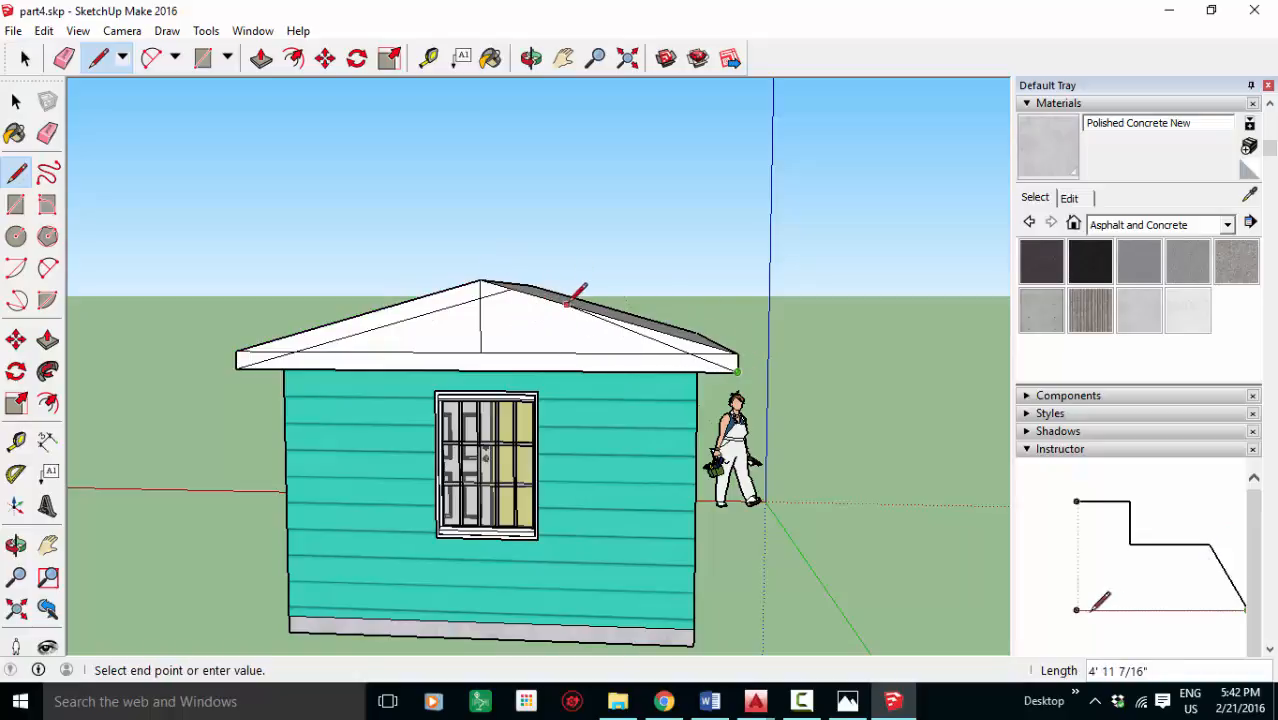
pyautogui.click(487, 296)
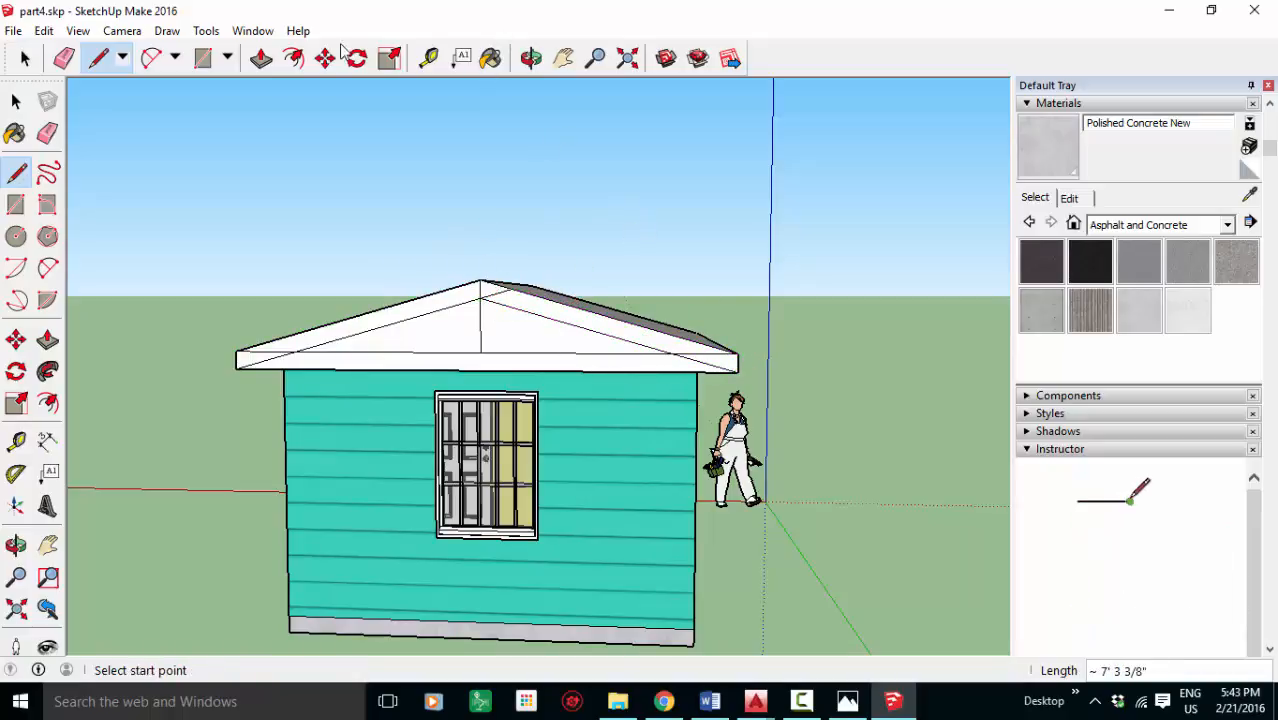
pyautogui.click(64, 57)
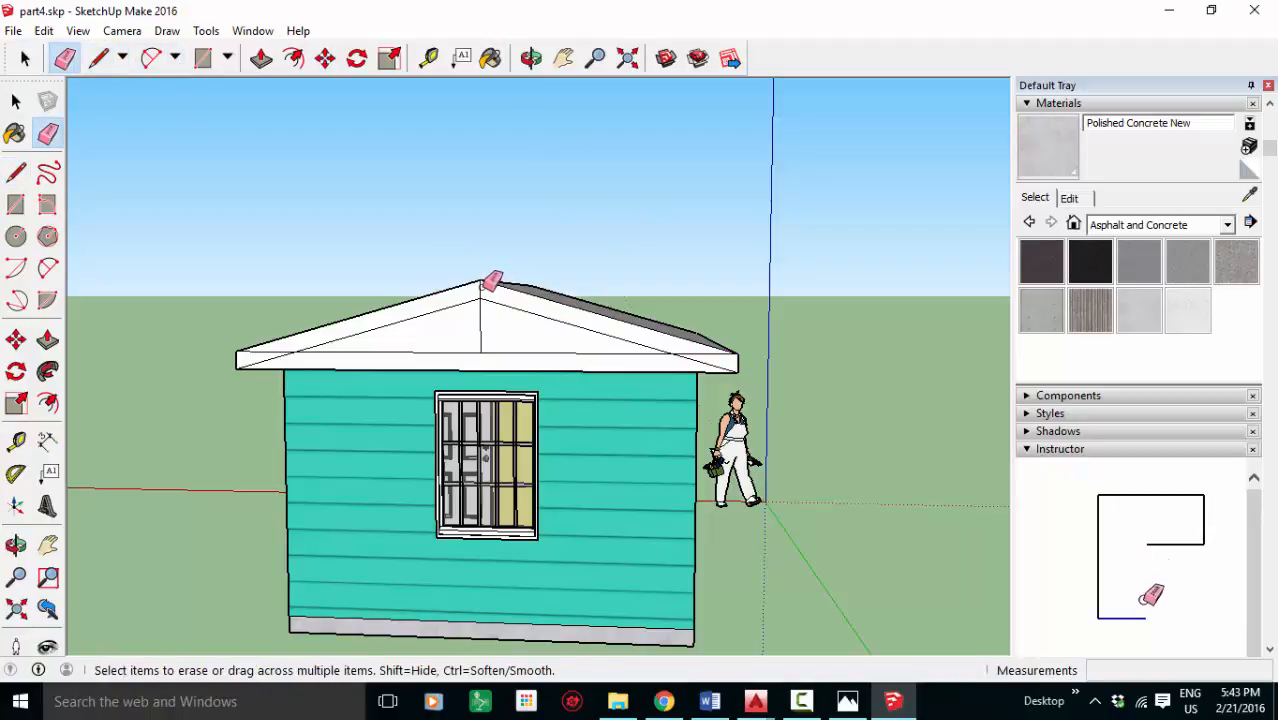
pyautogui.click(481, 330)
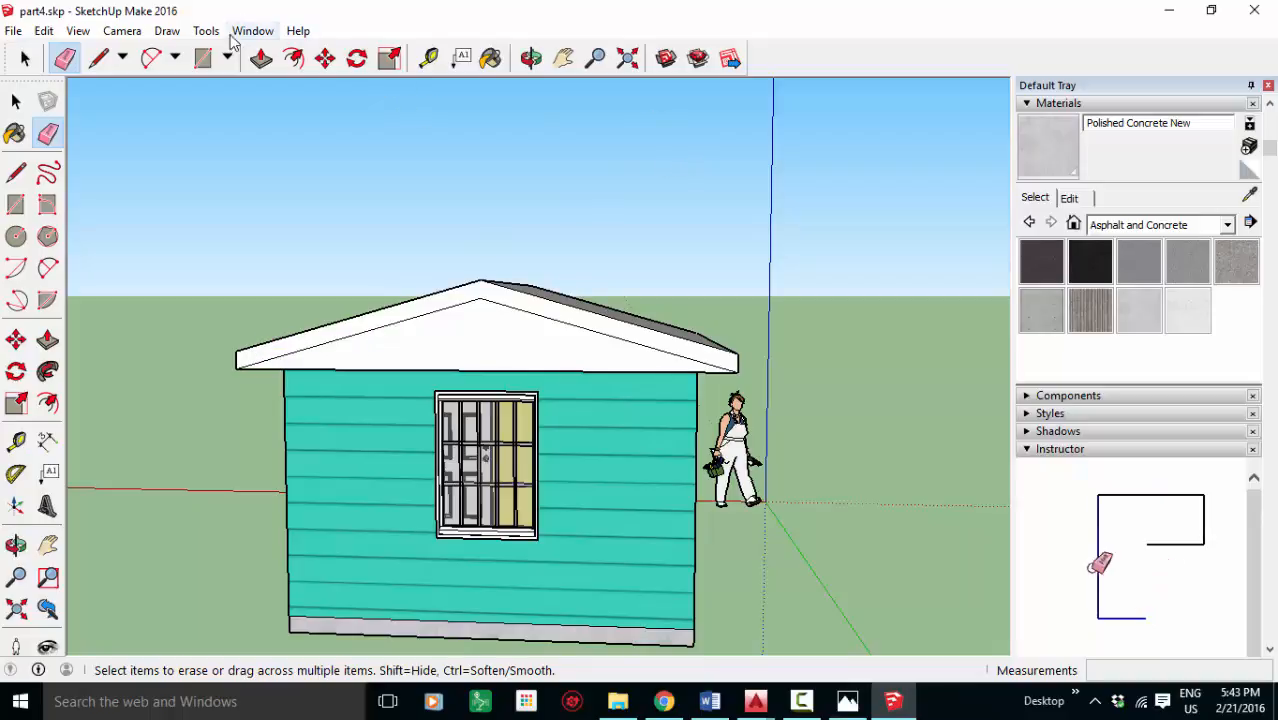
# - Push the triangular faces of the back and front gables inward 1' to the wall faces
pyautogui.click(261, 58)
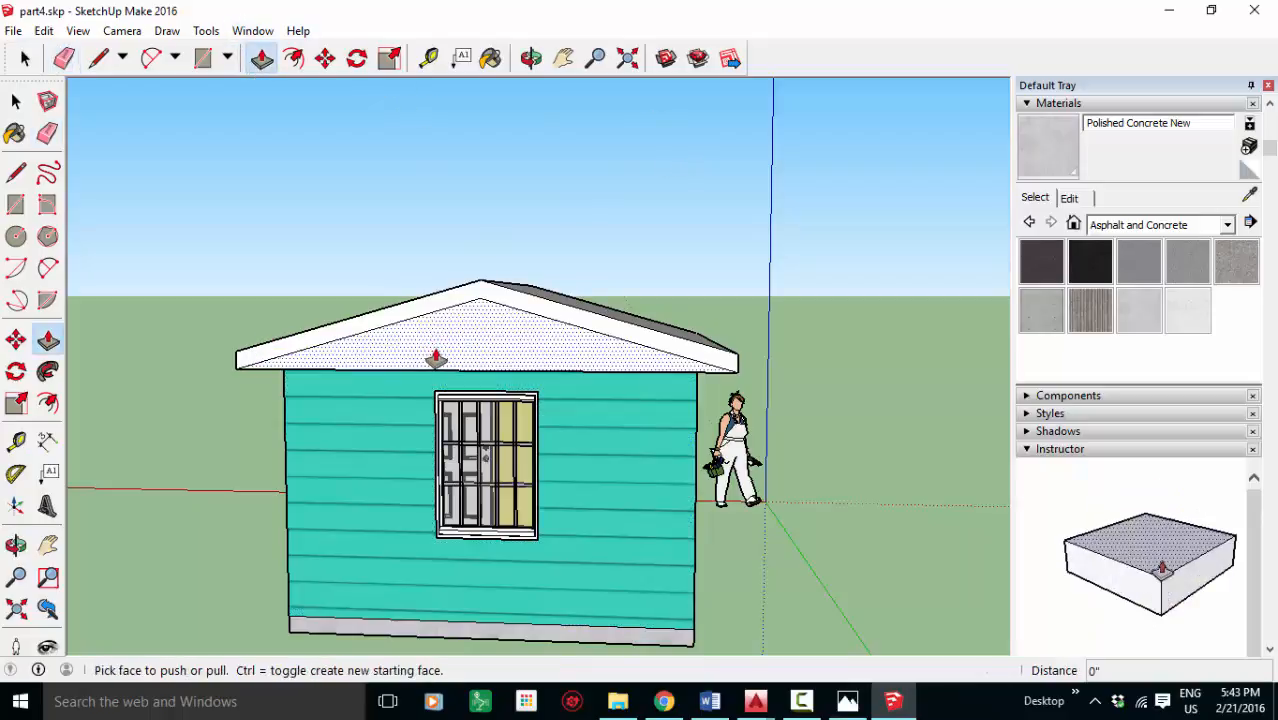
pyautogui.click(448, 357)
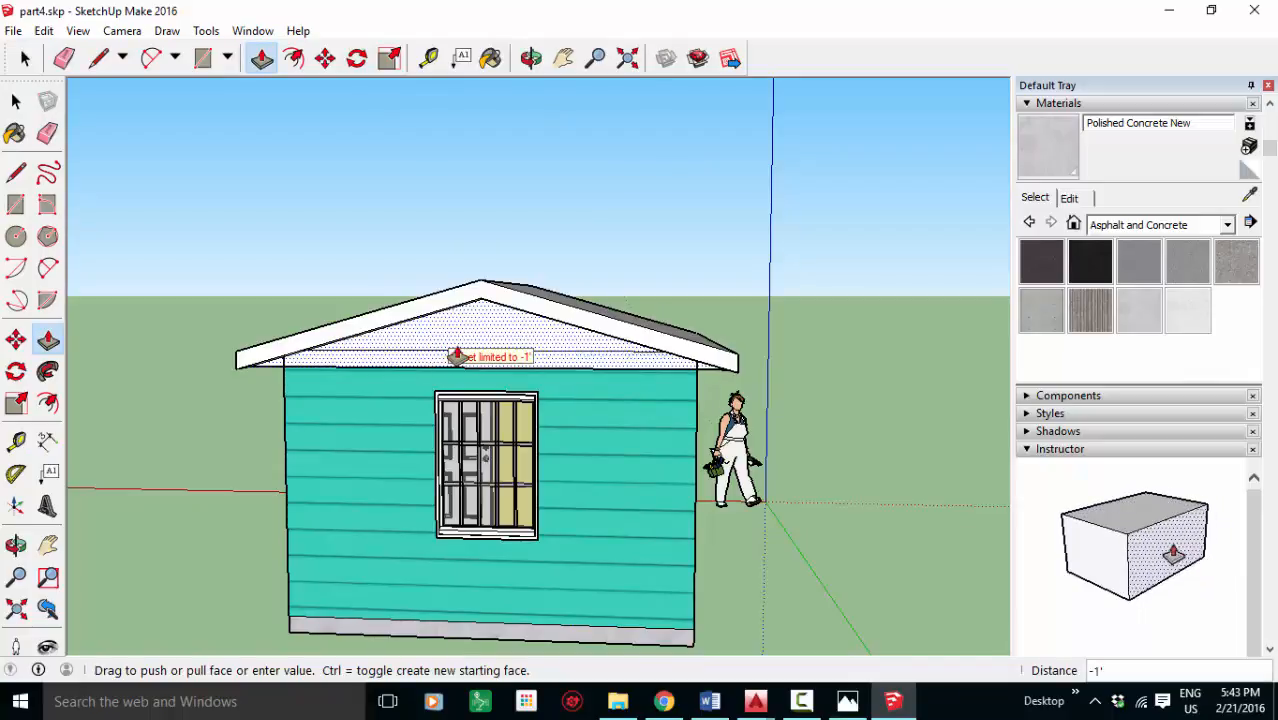
pyautogui.click(457, 357)
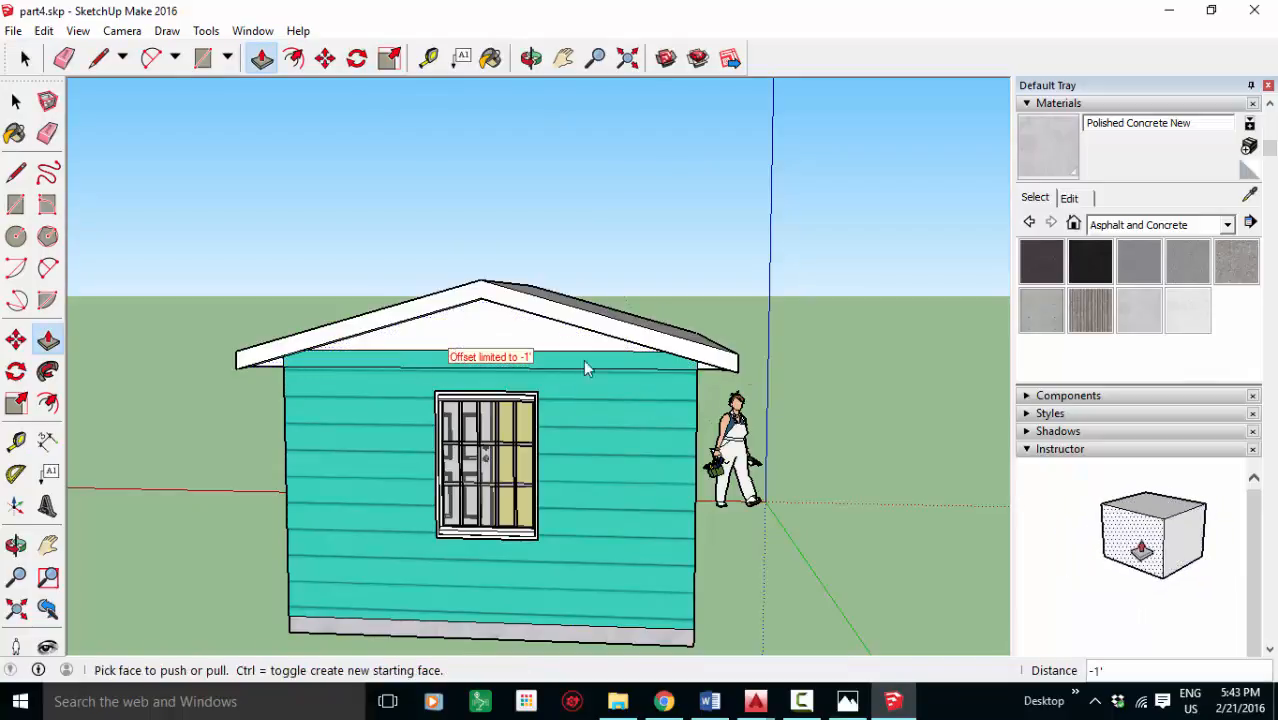
pyautogui.moveTo(887, 357); pyautogui.dragTo(398, 366, button='middle')
pyautogui.click(476, 356)
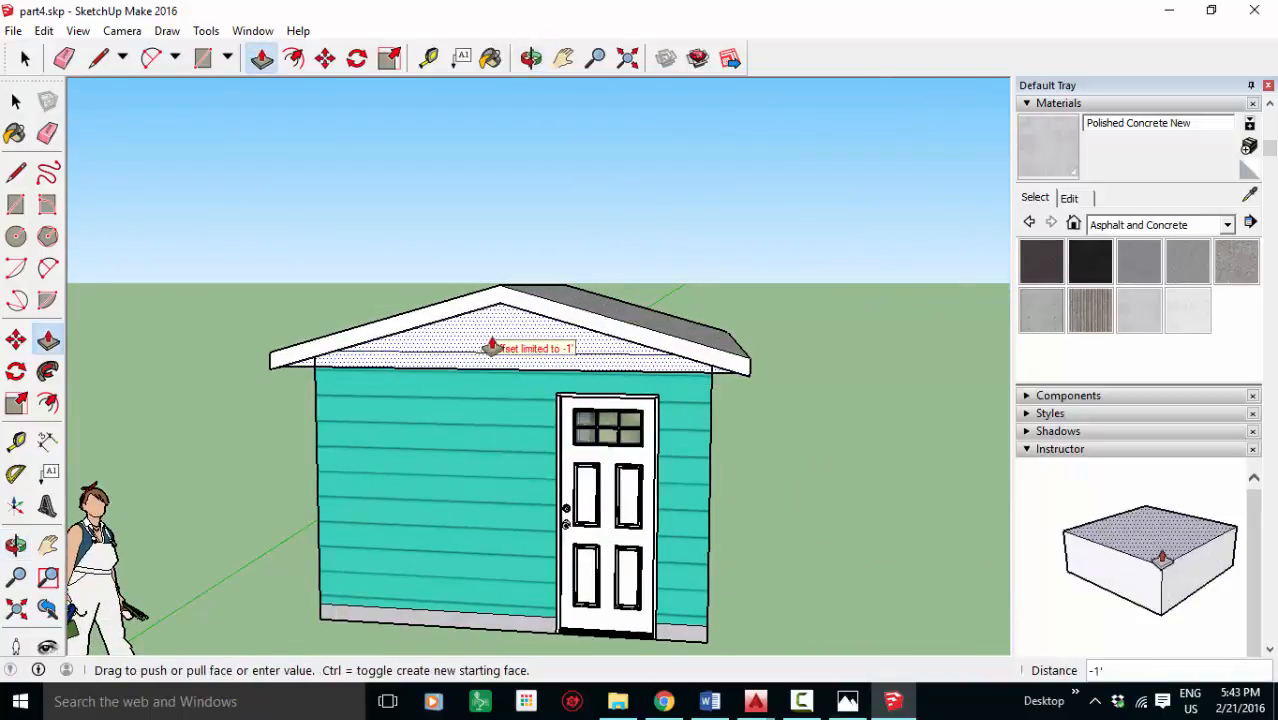
pyautogui.click(492, 346)
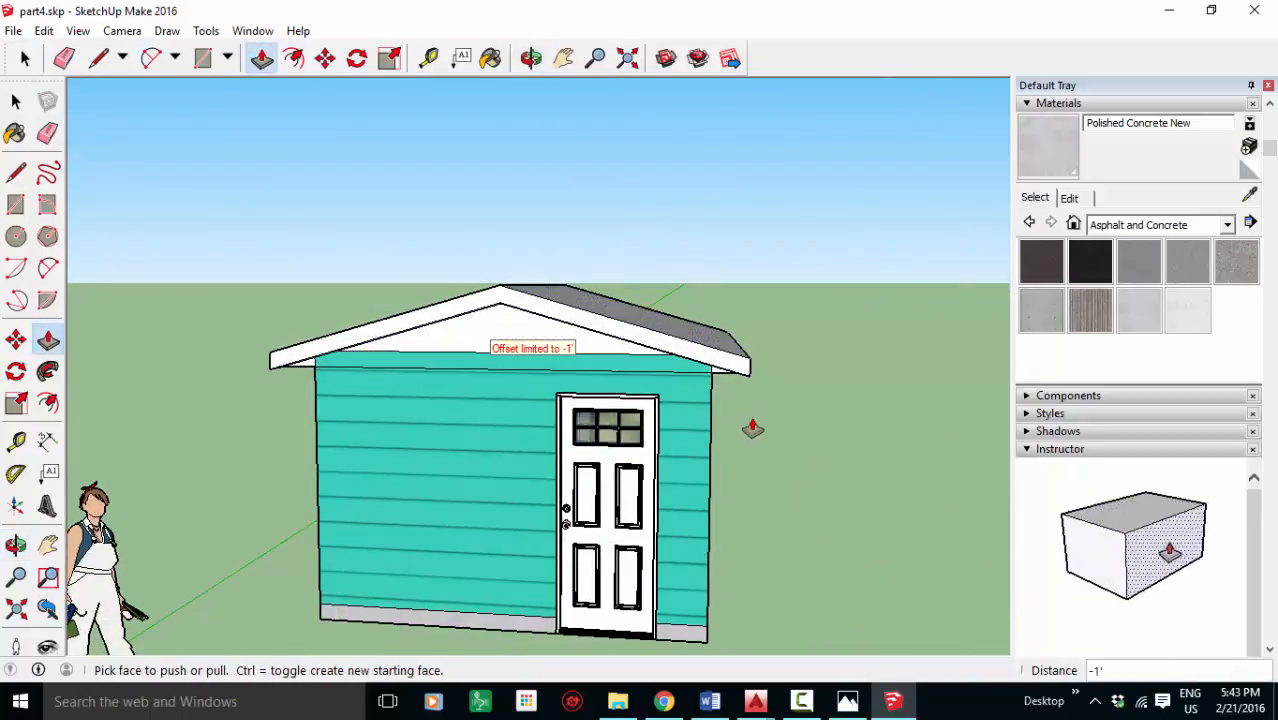
# - Push the small triangular eave ends on both sides of the house back 12' to hollow out the undersides of the side overhangs
pyautogui.moveTo(752, 428); pyautogui.dragTo(670, 297, button='middle')
pyautogui.click(704, 301)
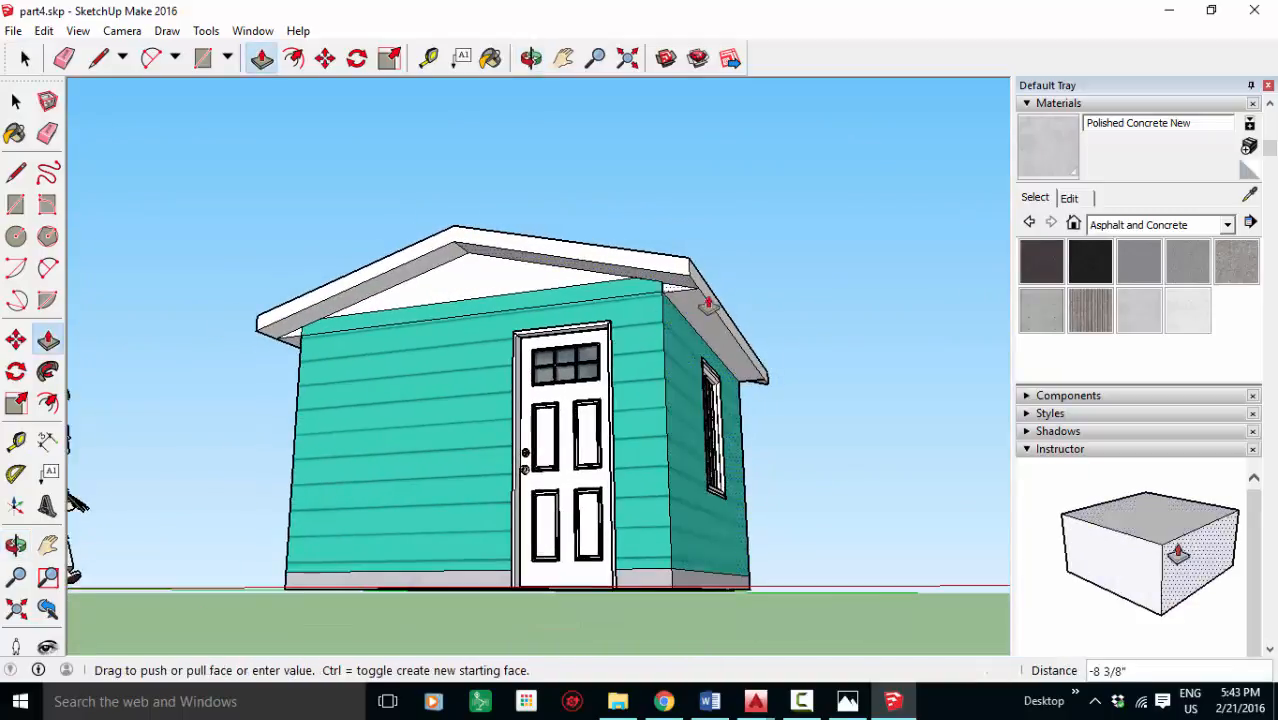
pyautogui.click(770, 390)
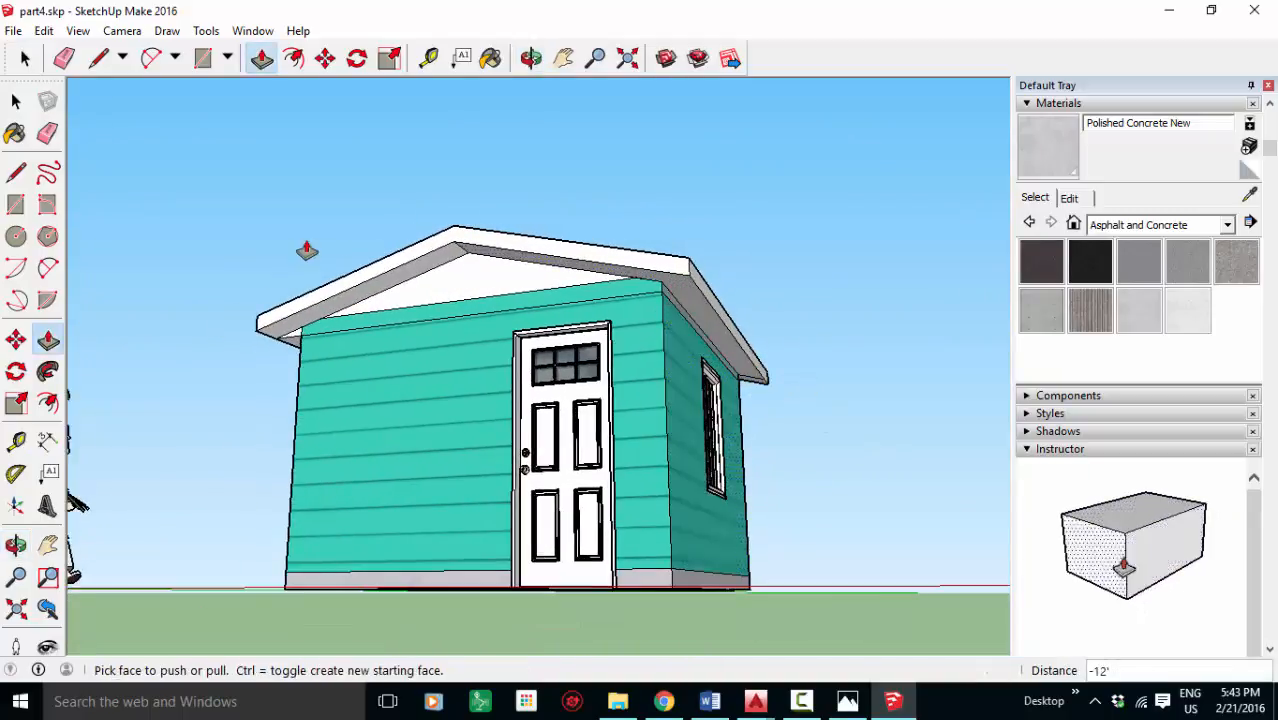
pyautogui.moveTo(358, 320); pyautogui.dragTo(530, 266, button='middle')
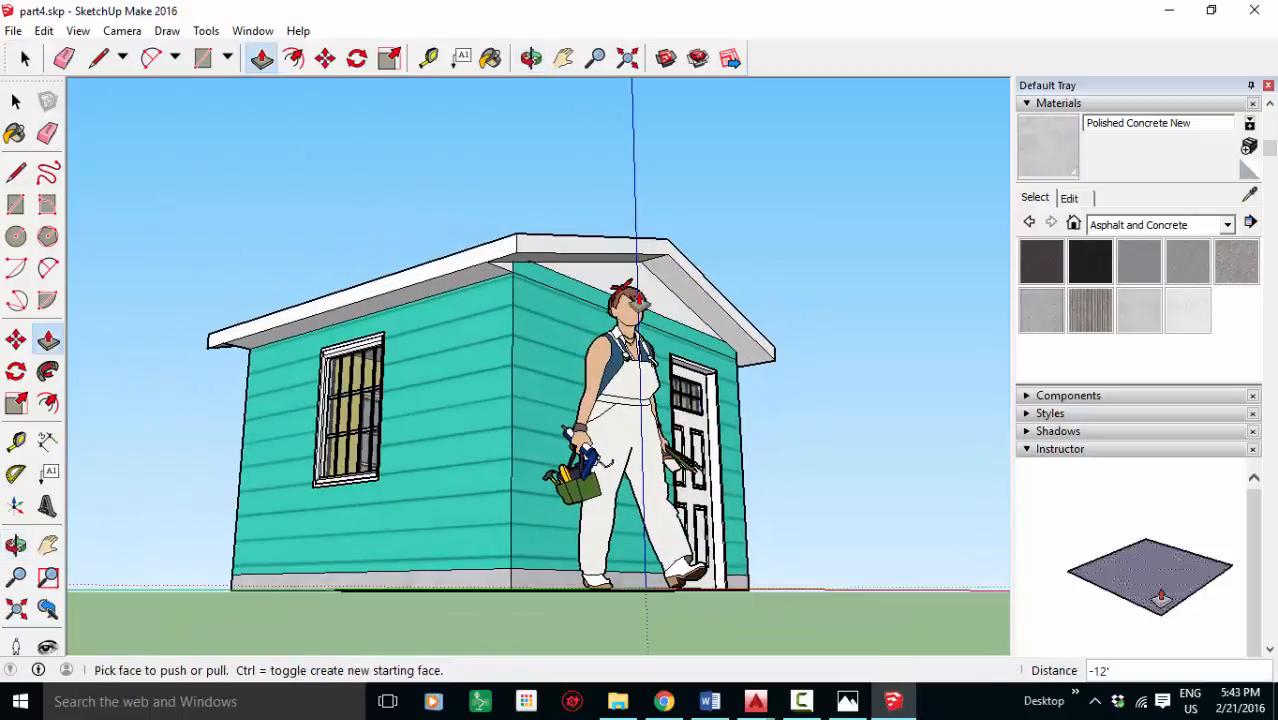
pyautogui.click(497, 282)
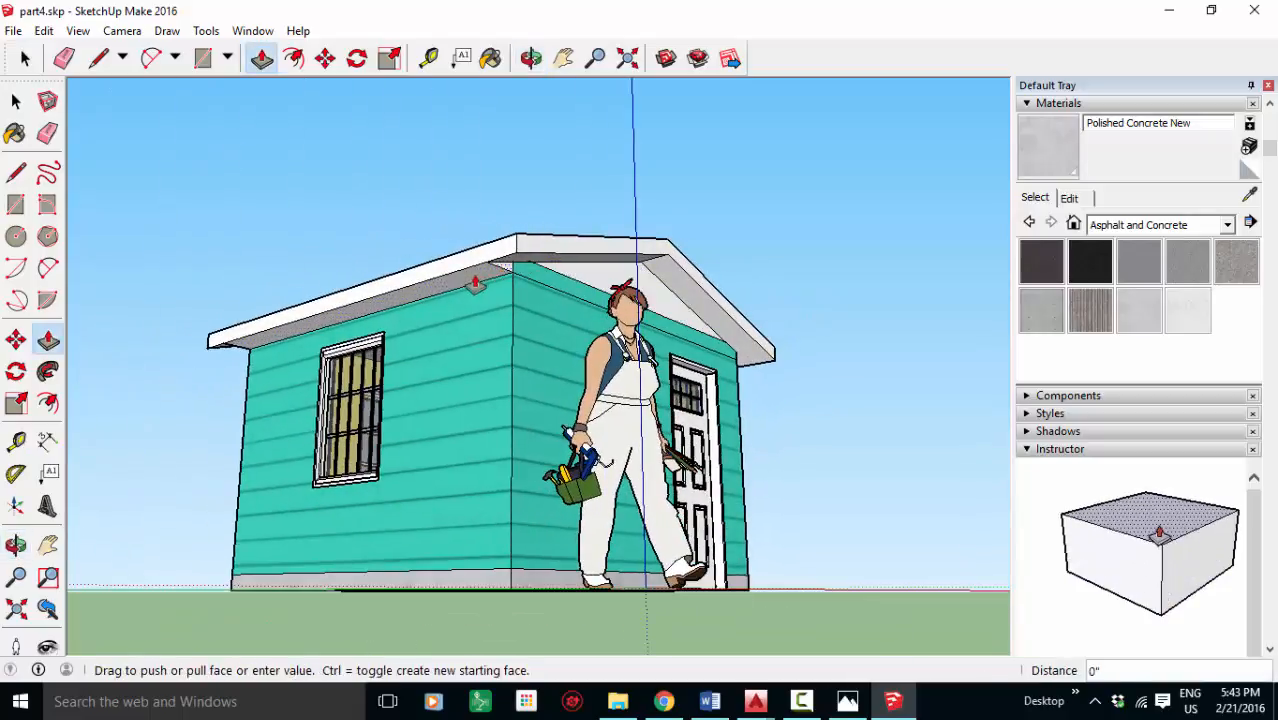
pyautogui.click(222, 356)
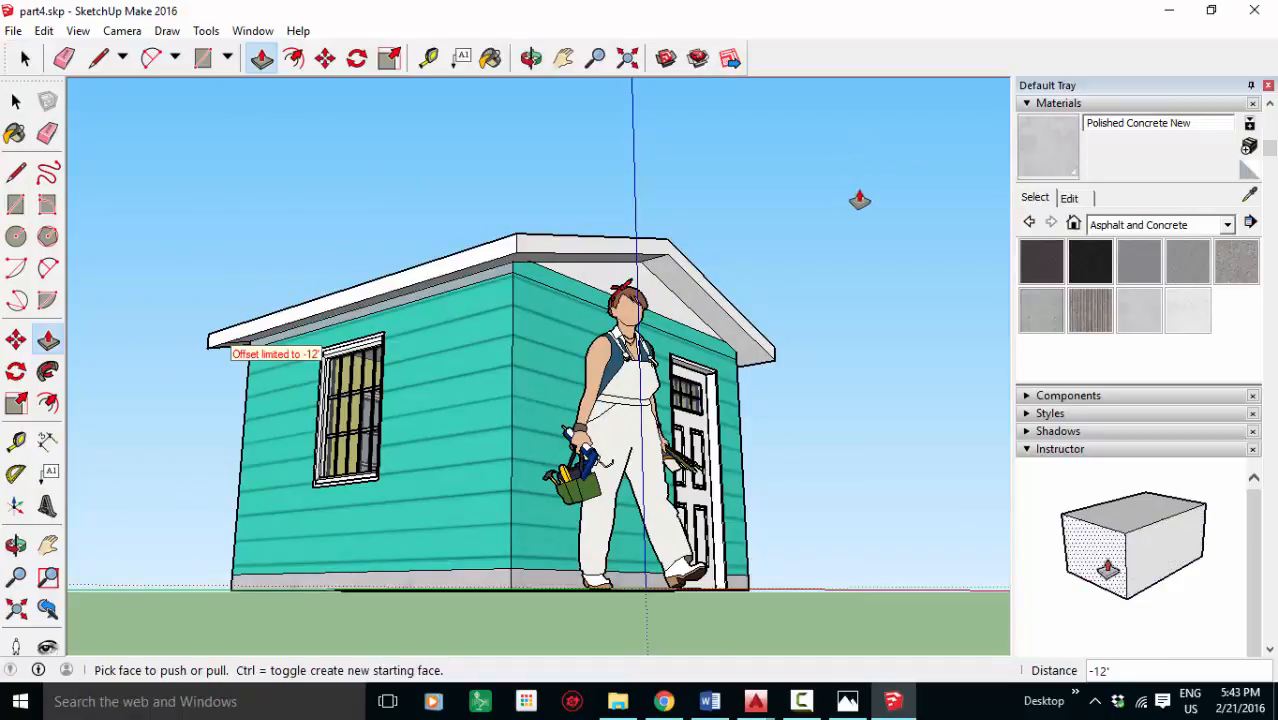
# - Delete the horizontal edges between the front wall and the front gable to merge them into one face
pyautogui.moveTo(856, 197); pyautogui.dragTo(884, 285, button='middle')
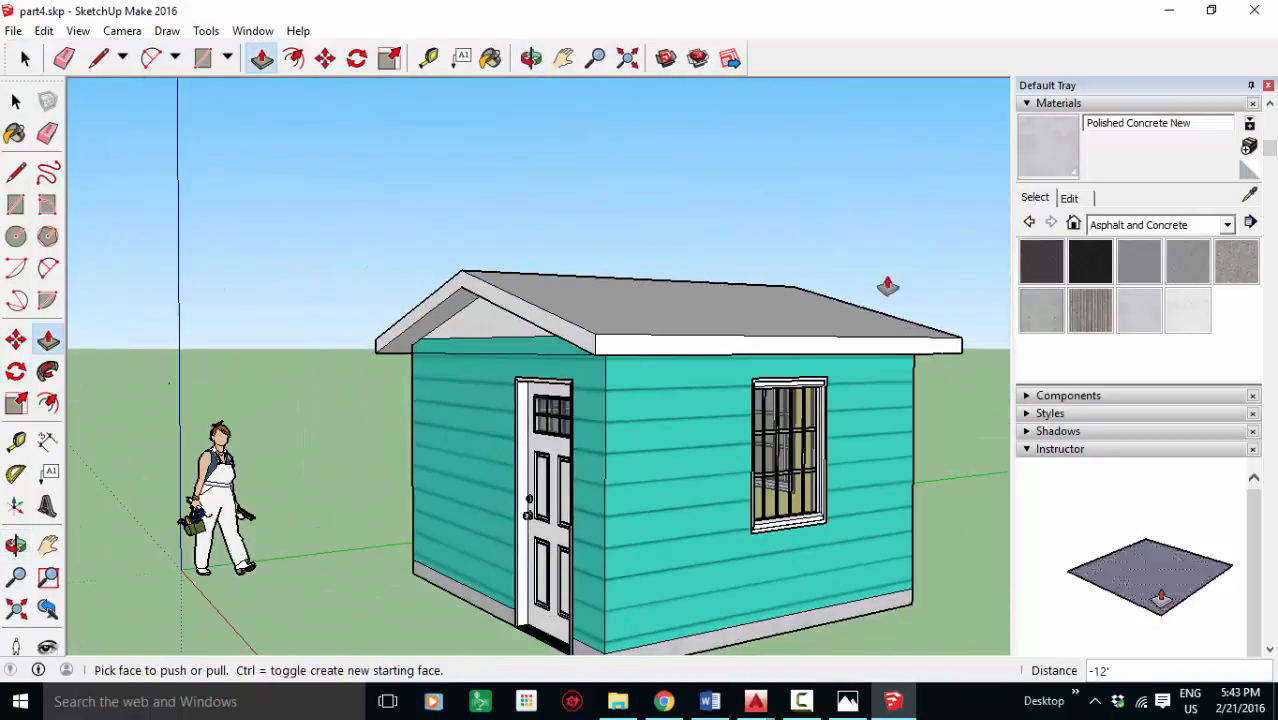
pyautogui.moveTo(982, 252); pyautogui.dragTo(528, 285, button='middle')
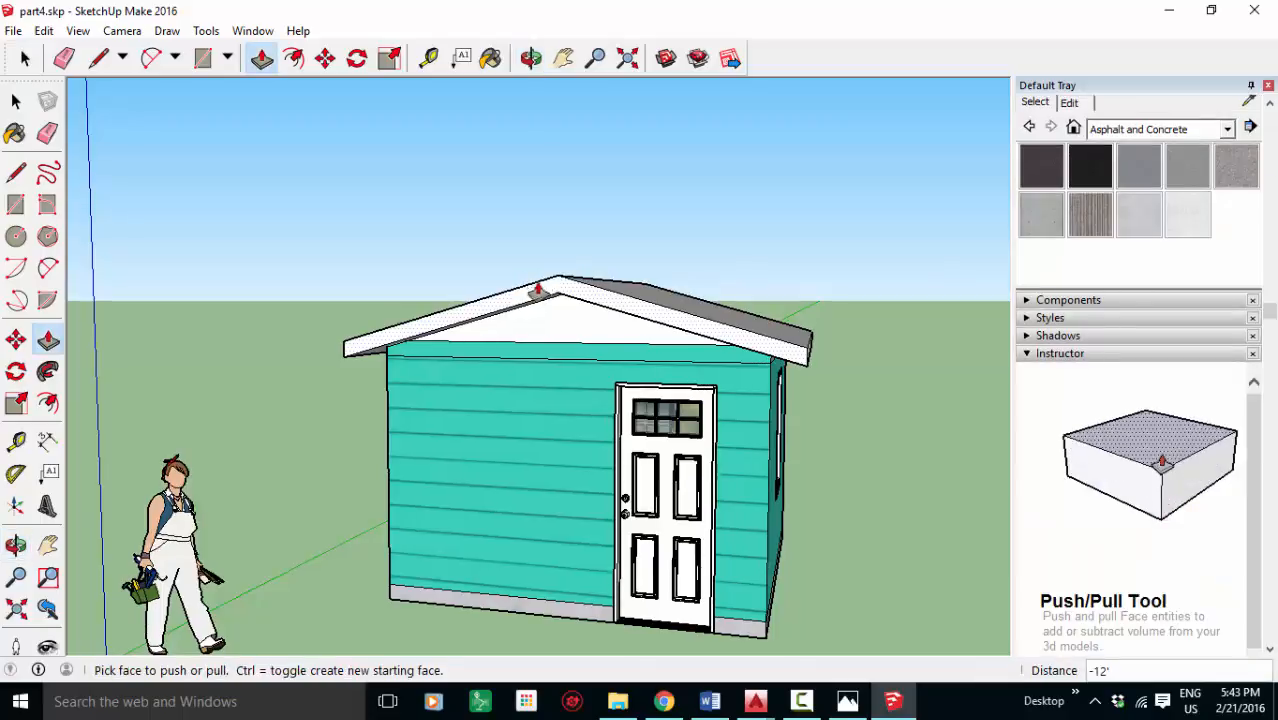
pyautogui.press('space')
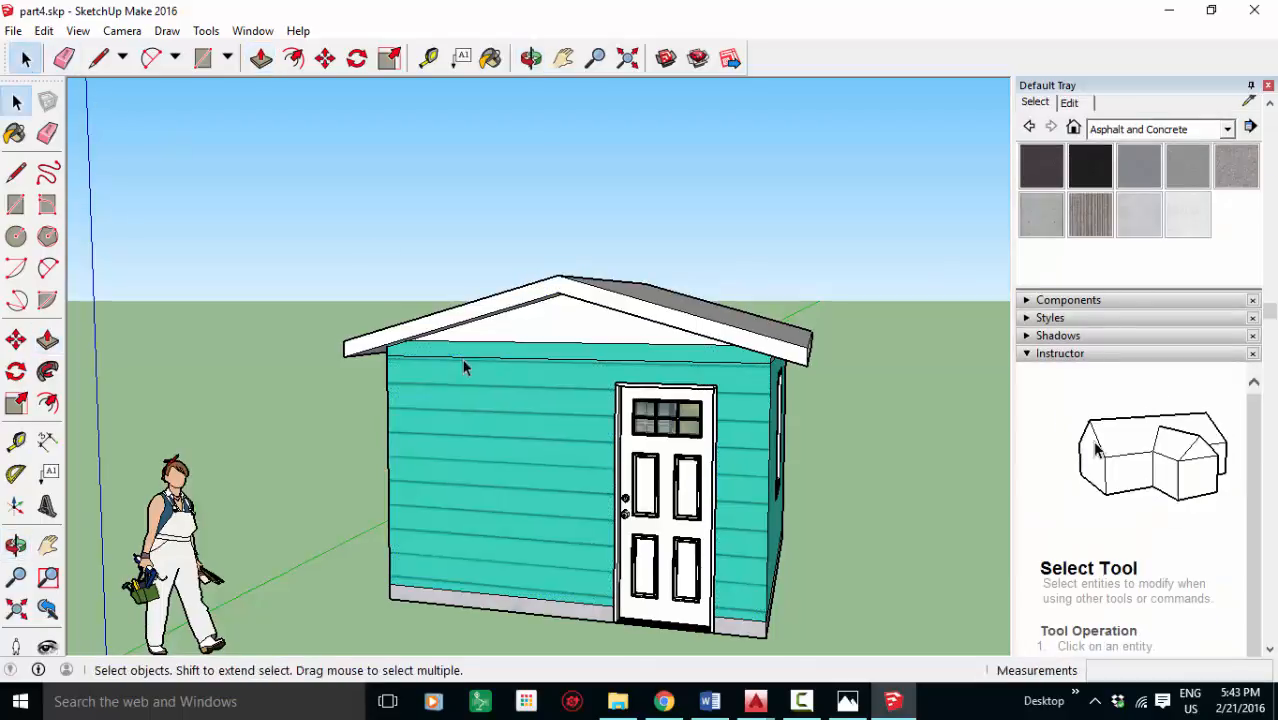
pyautogui.scroll(1, 474, 350)
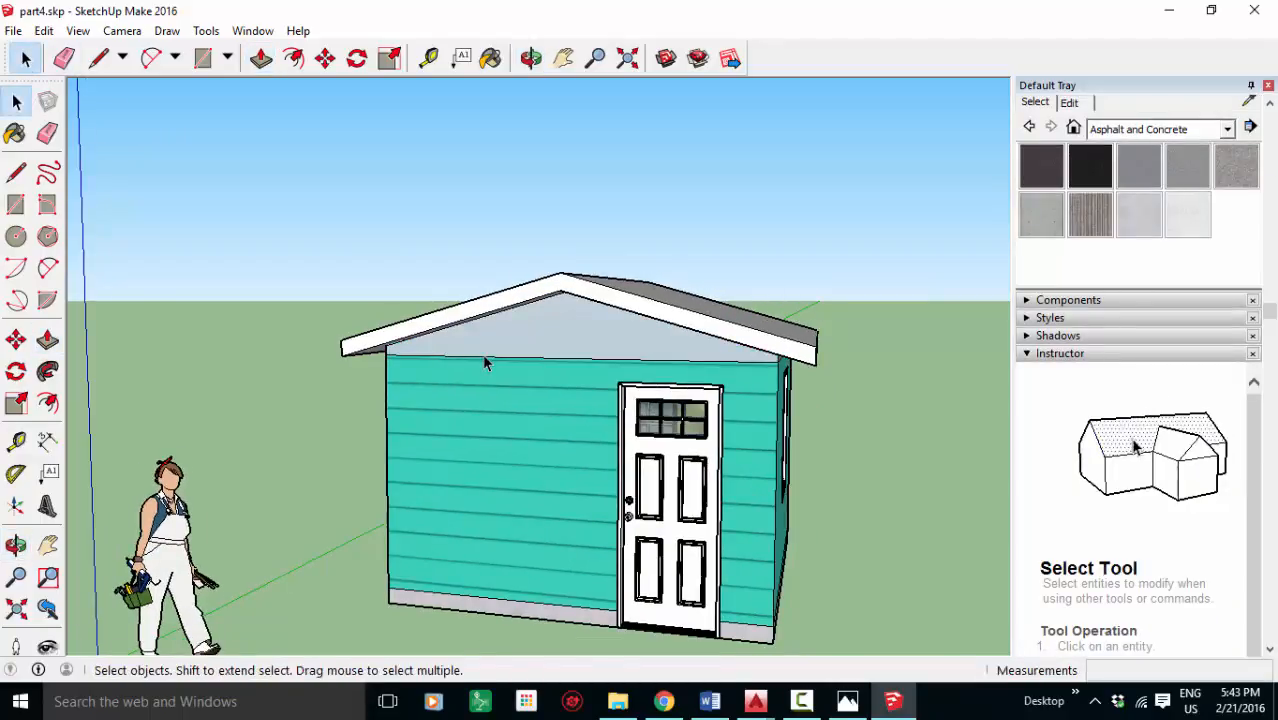
# - Delete the horizontal edges along the tops of the side and back walls to merge each wall with the face above it
pyautogui.moveTo(500, 395); pyautogui.dragTo(928, 371, button='middle')
pyautogui.moveTo(441, 364); pyautogui.dragTo(590, 281, button='middle')
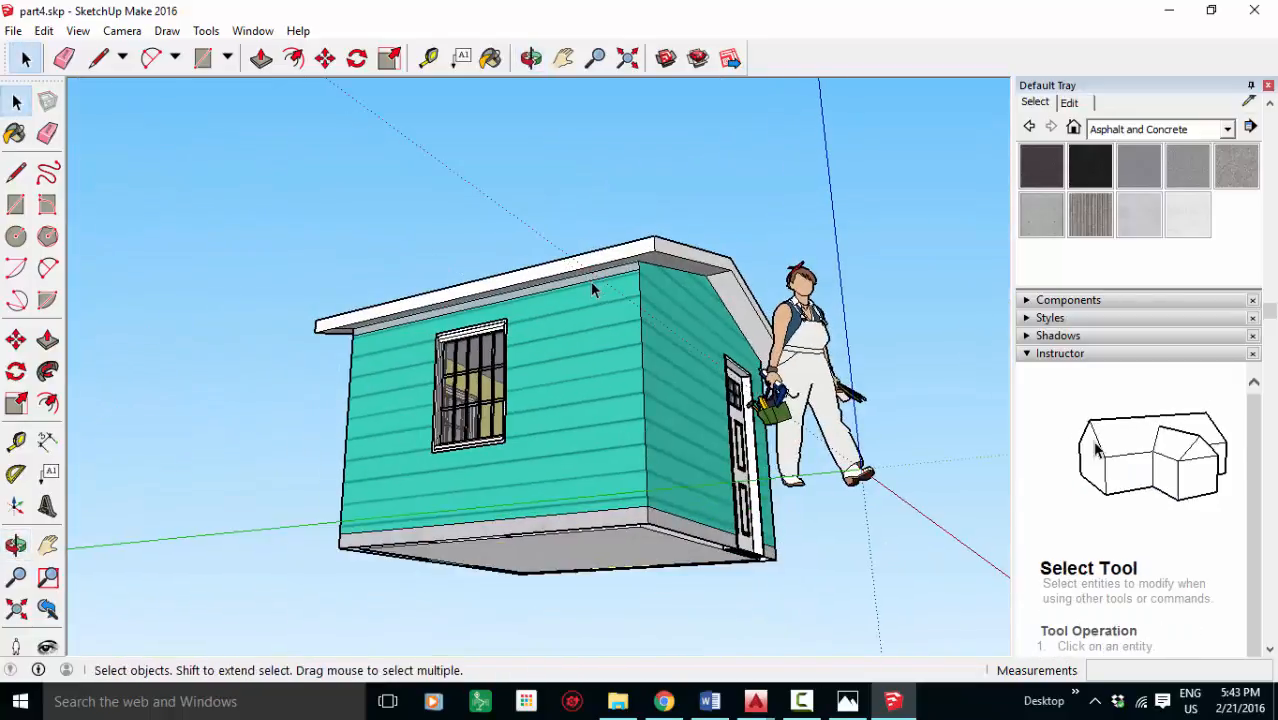
pyautogui.moveTo(354, 368); pyautogui.dragTo(536, 314, button='middle')
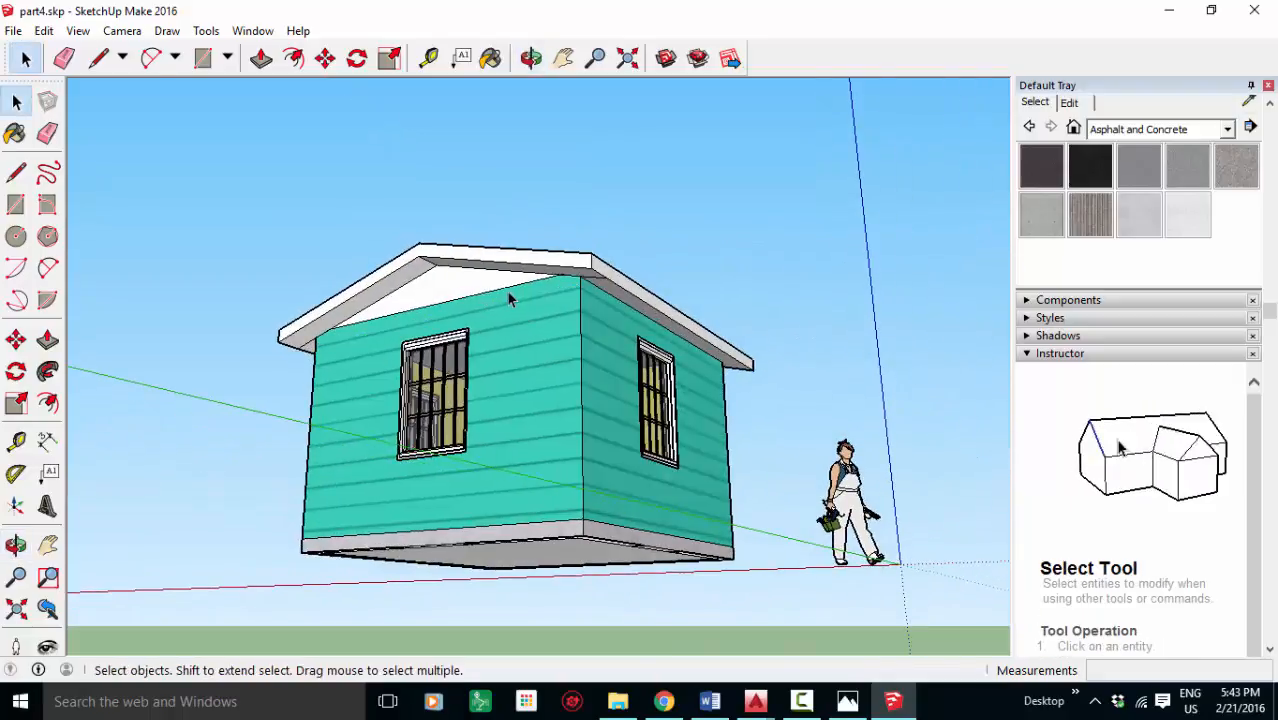
pyautogui.moveTo(336, 386); pyautogui.dragTo(640, 289, button='middle')
pyautogui.click(592, 297)
pyautogui.press('Delete')
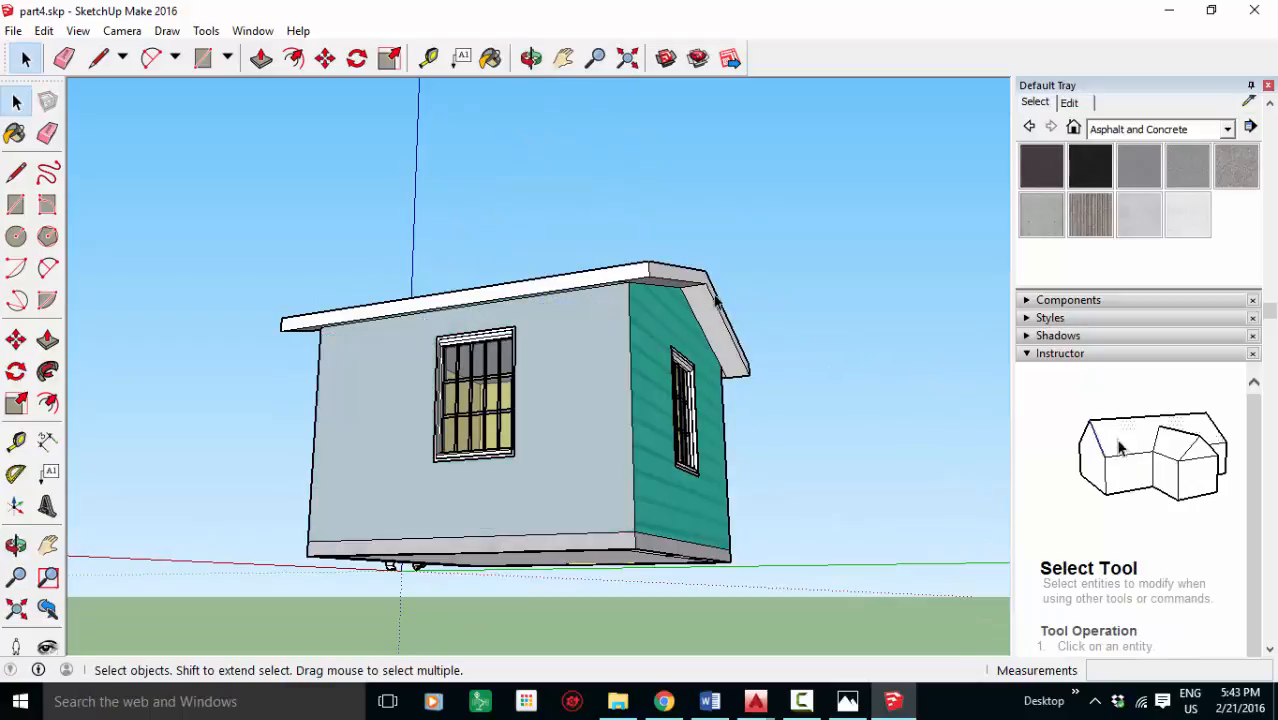
# - Undo the last edge deletion on the side wall and delete the horizontal edge along the wall's top again
pyautogui.click(44, 31)
pyautogui.click(45, 49)
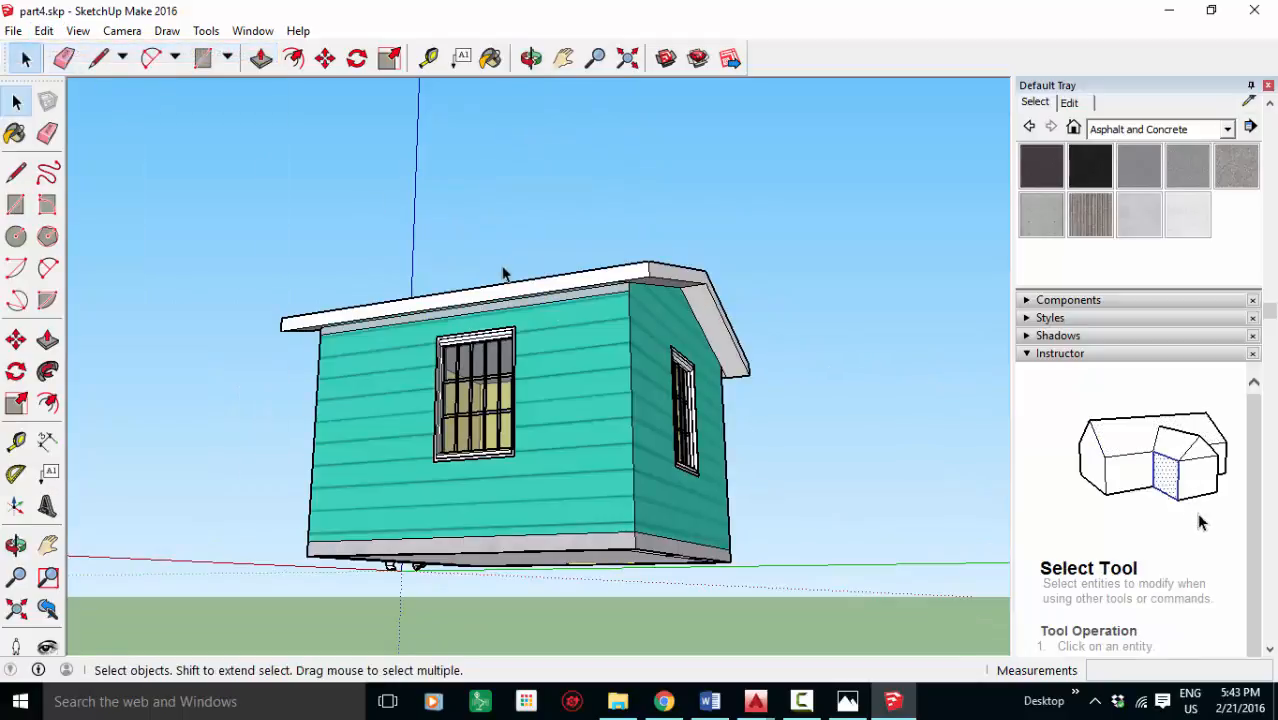
pyautogui.click(584, 300)
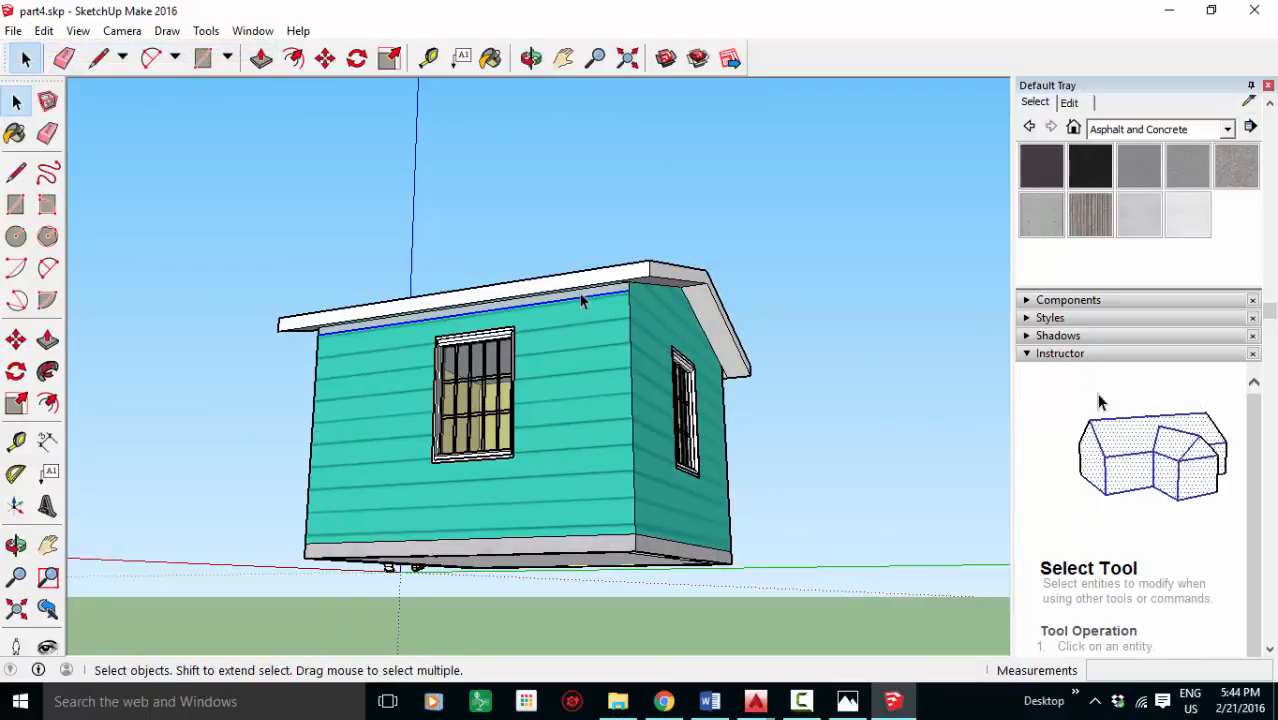
pyautogui.press('Delete')
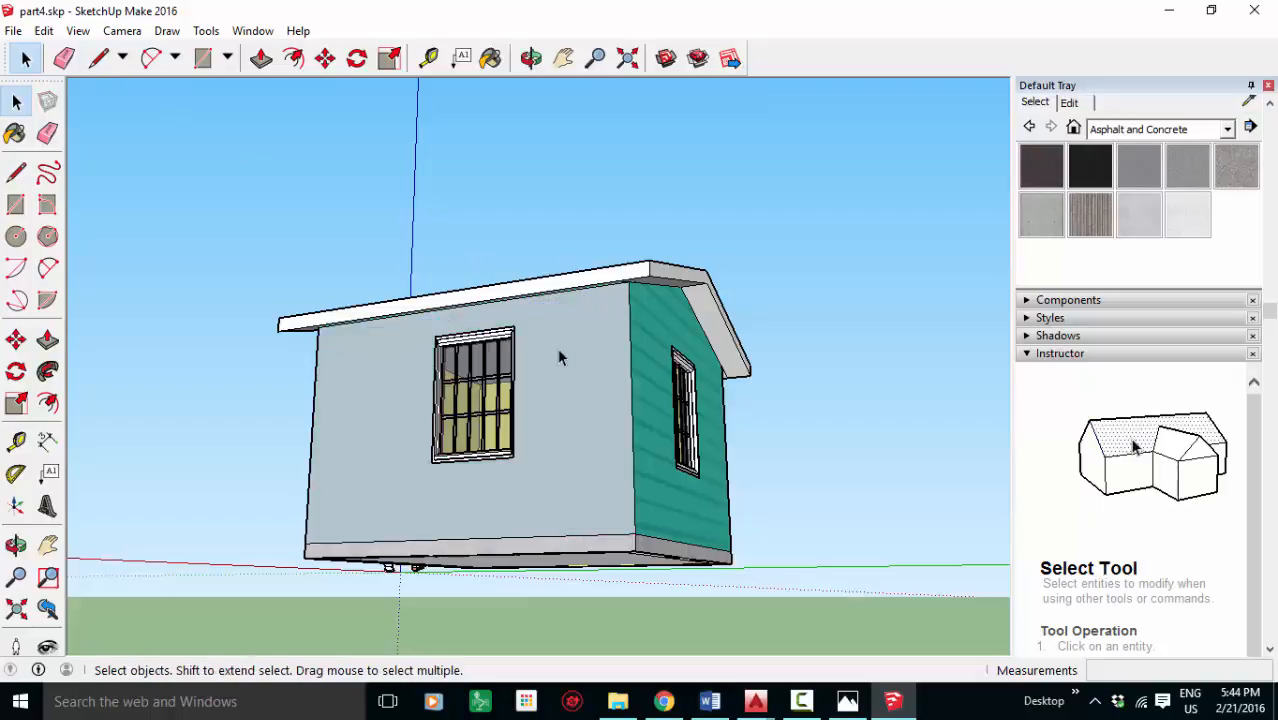
# - Sample the teal Cladding Siding White material from the adjacent wall and paint the merged side wall with it
pyautogui.click(490, 58)
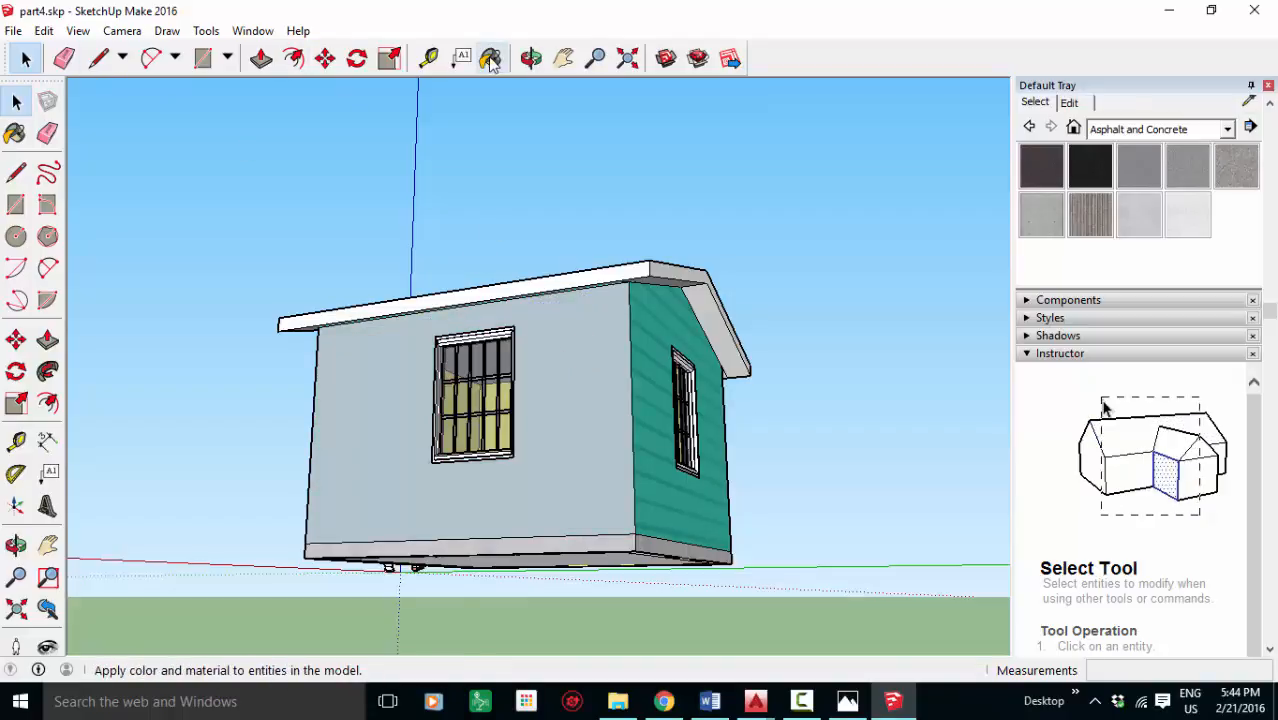
pyautogui.click(1249, 195)
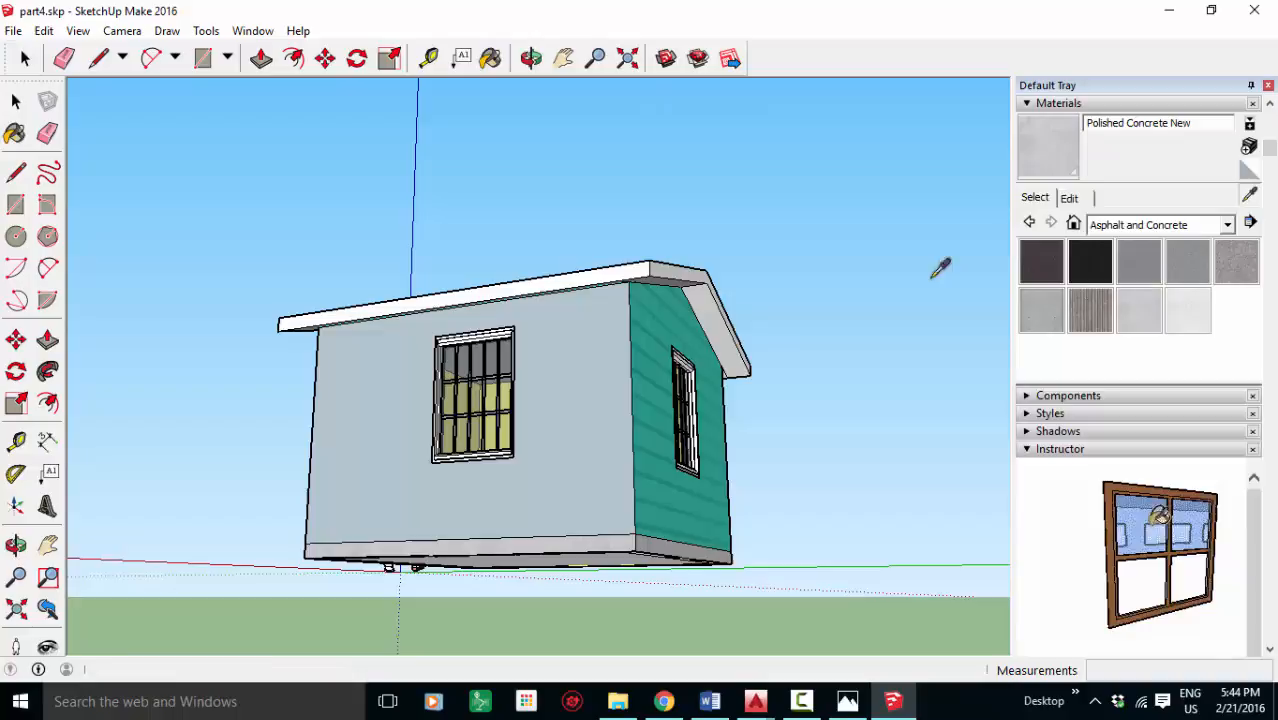
pyautogui.click(657, 425)
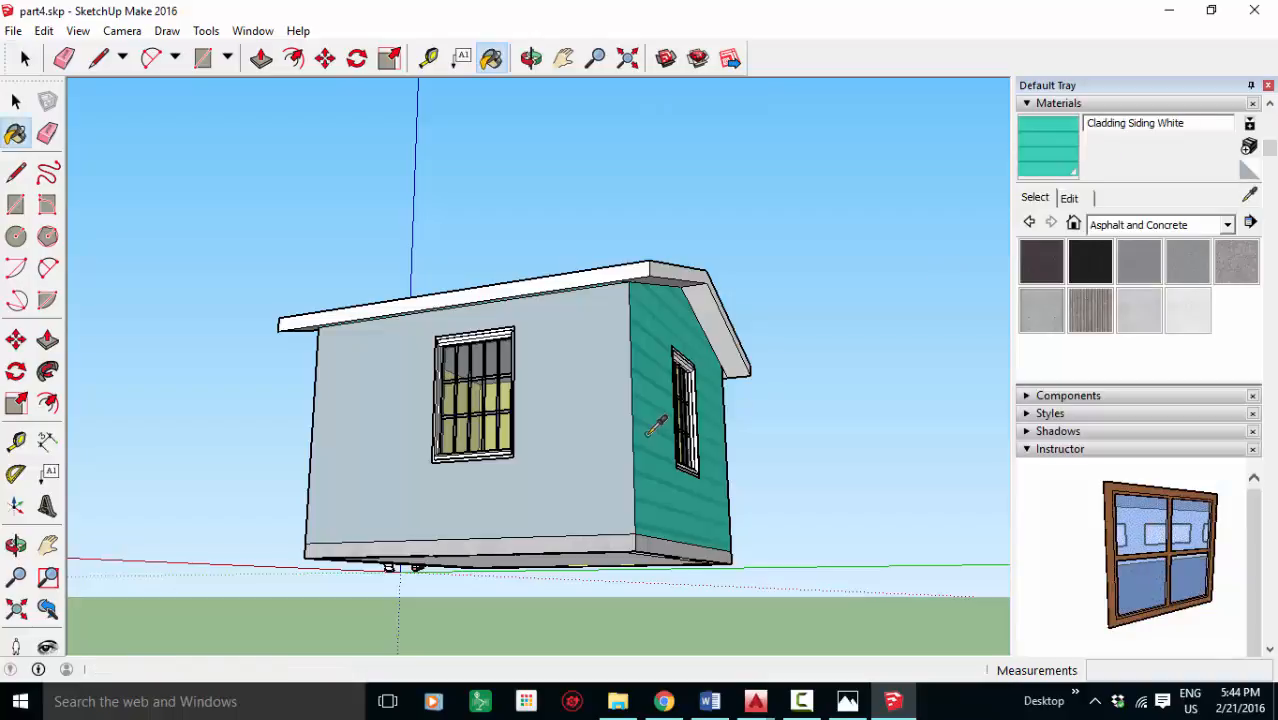
pyautogui.click(580, 368)
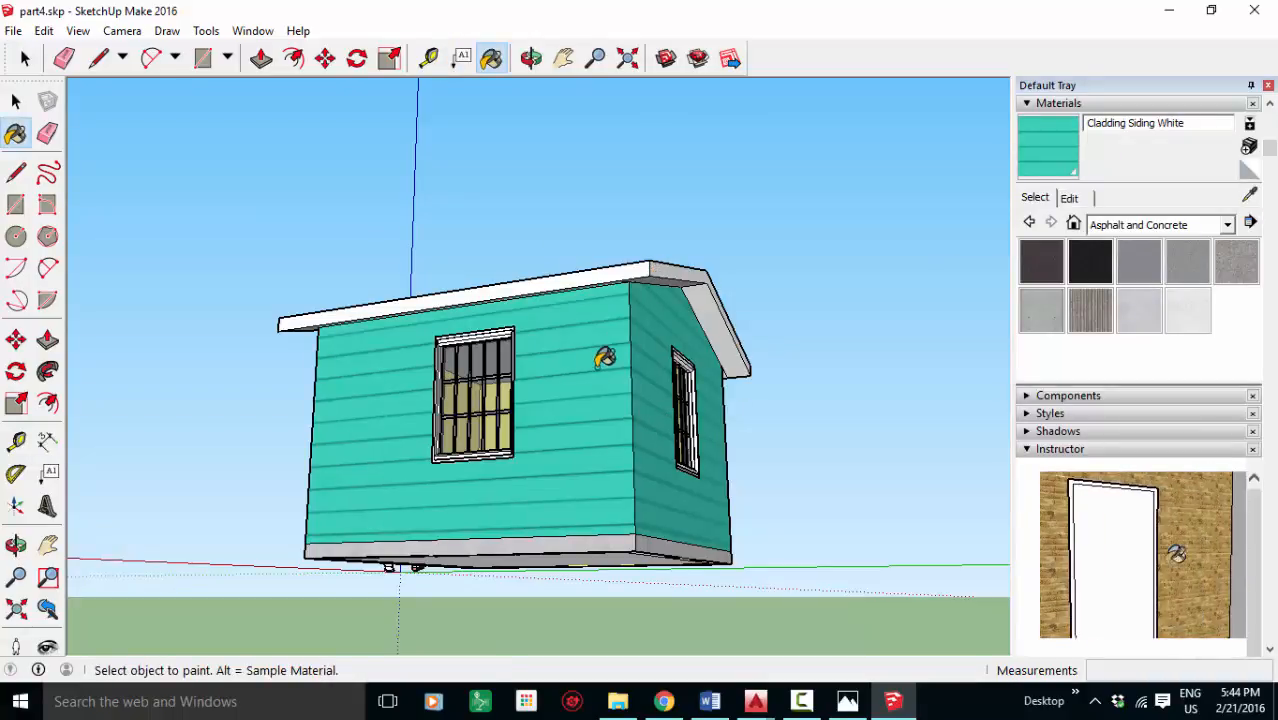
# - Paint both roof slopes with the red standing-seam metal material from the Roofing library
pyautogui.click(531, 58)
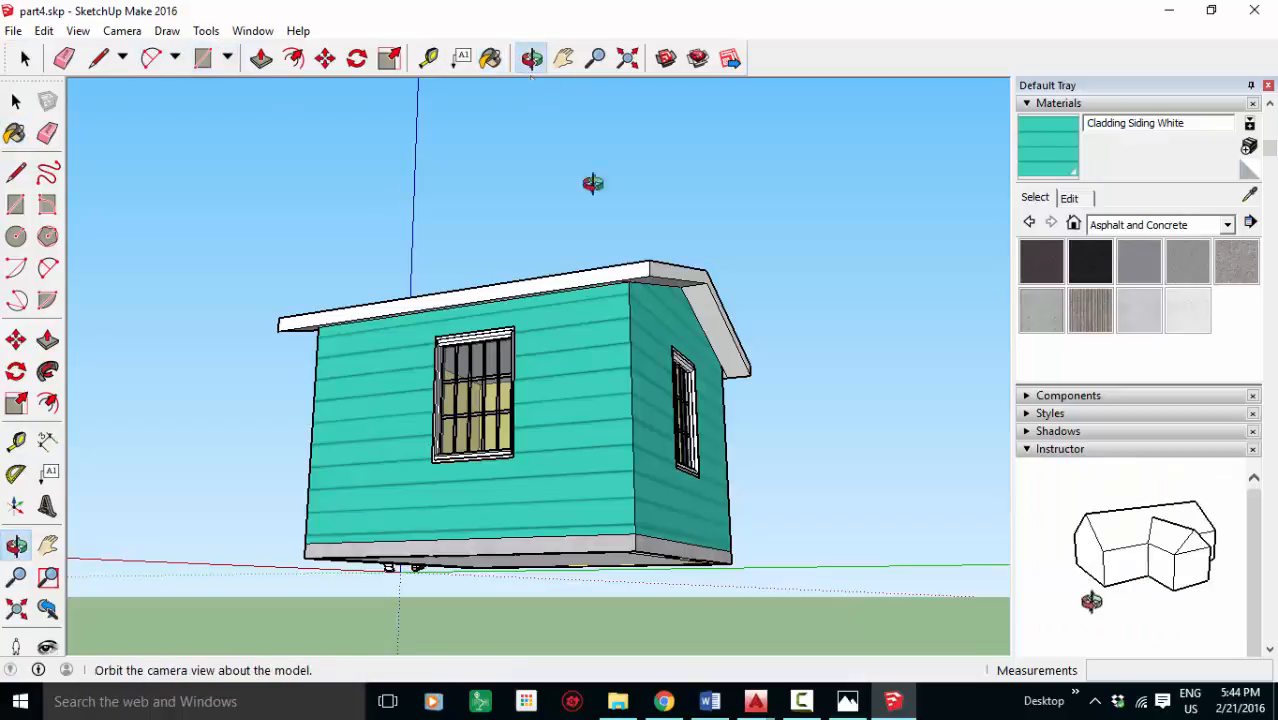
pyautogui.moveTo(519, 274); pyautogui.dragTo(1081, 513)
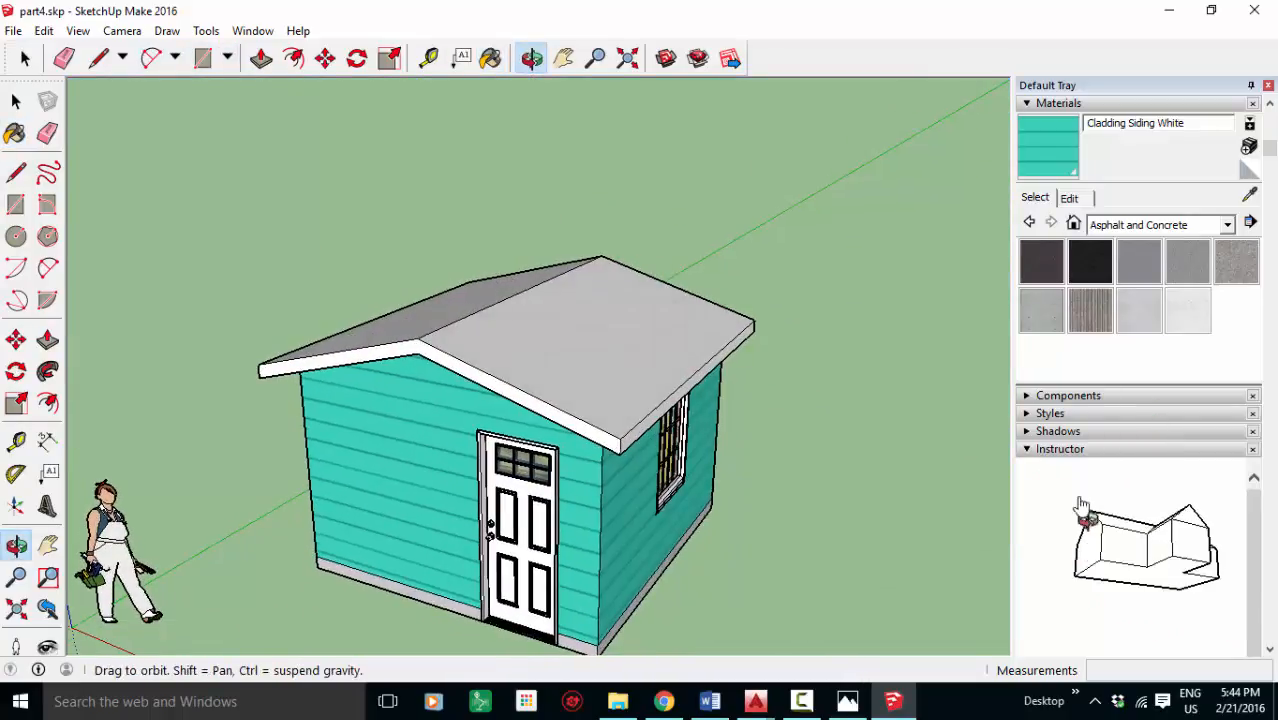
pyautogui.scroll(-2, 1122, 400)
pyautogui.click(1227, 129)
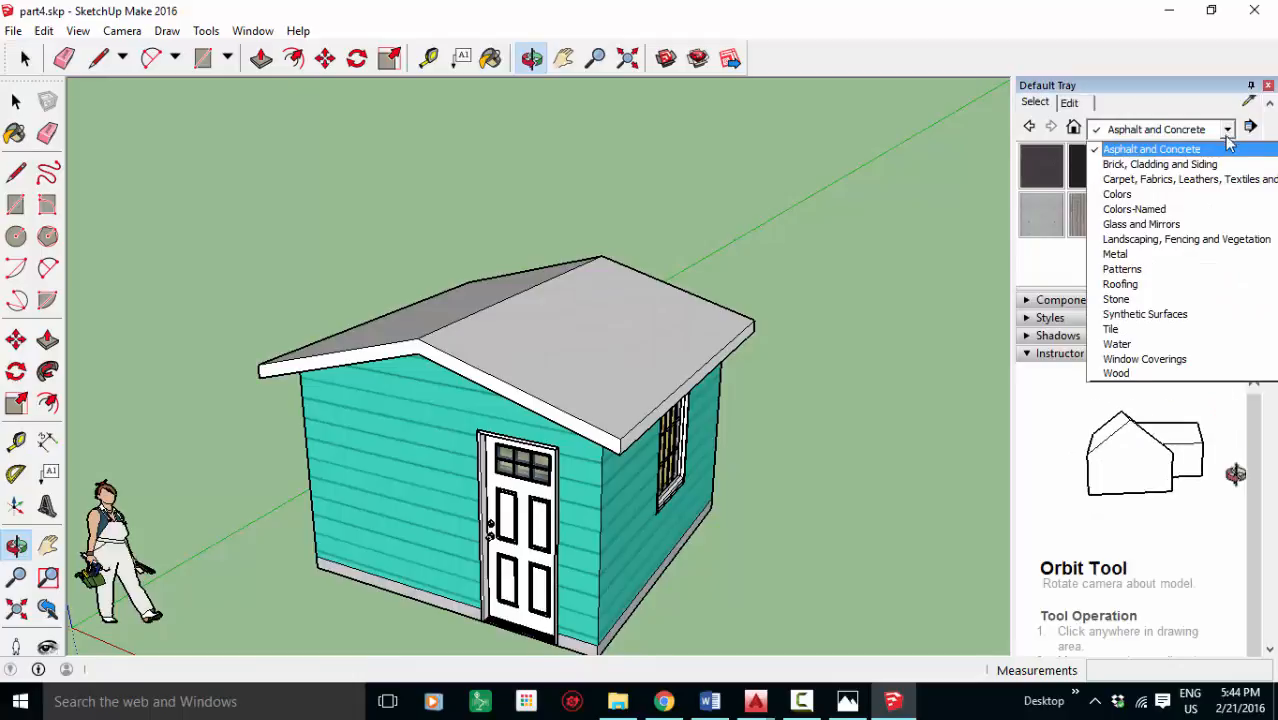
pyautogui.click(1122, 285)
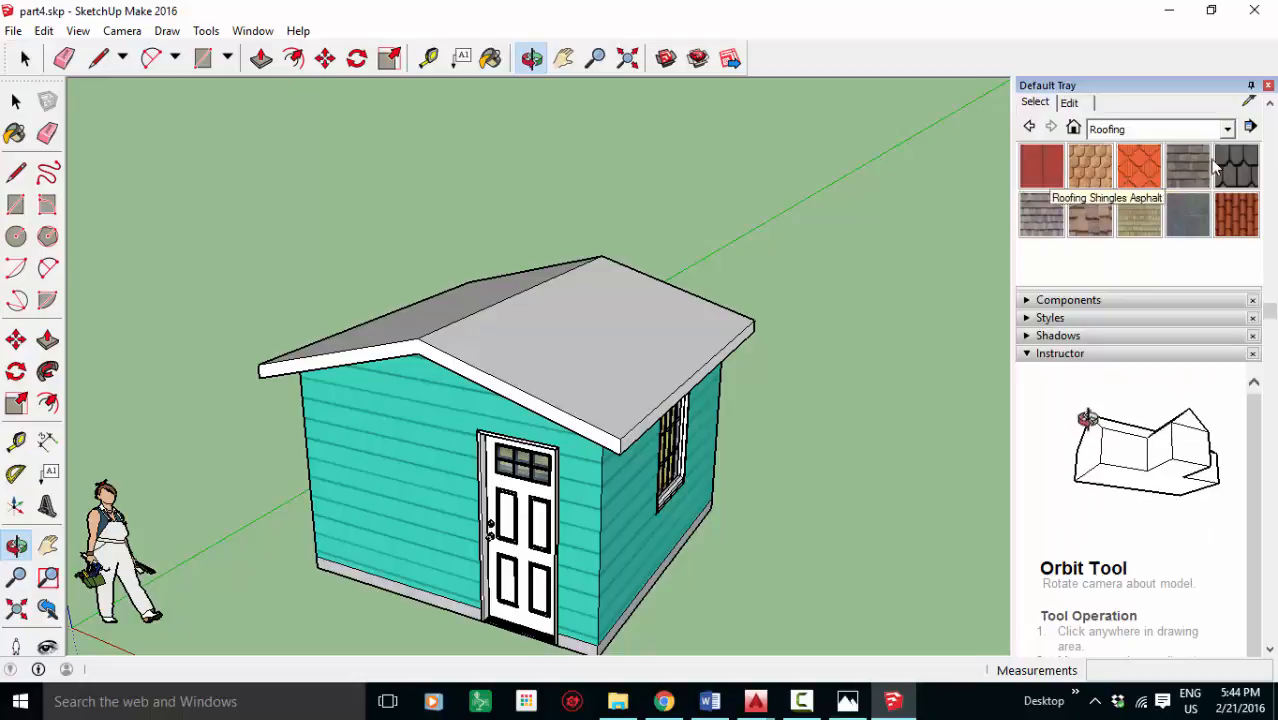
pyautogui.click(1045, 162)
pyautogui.click(614, 328)
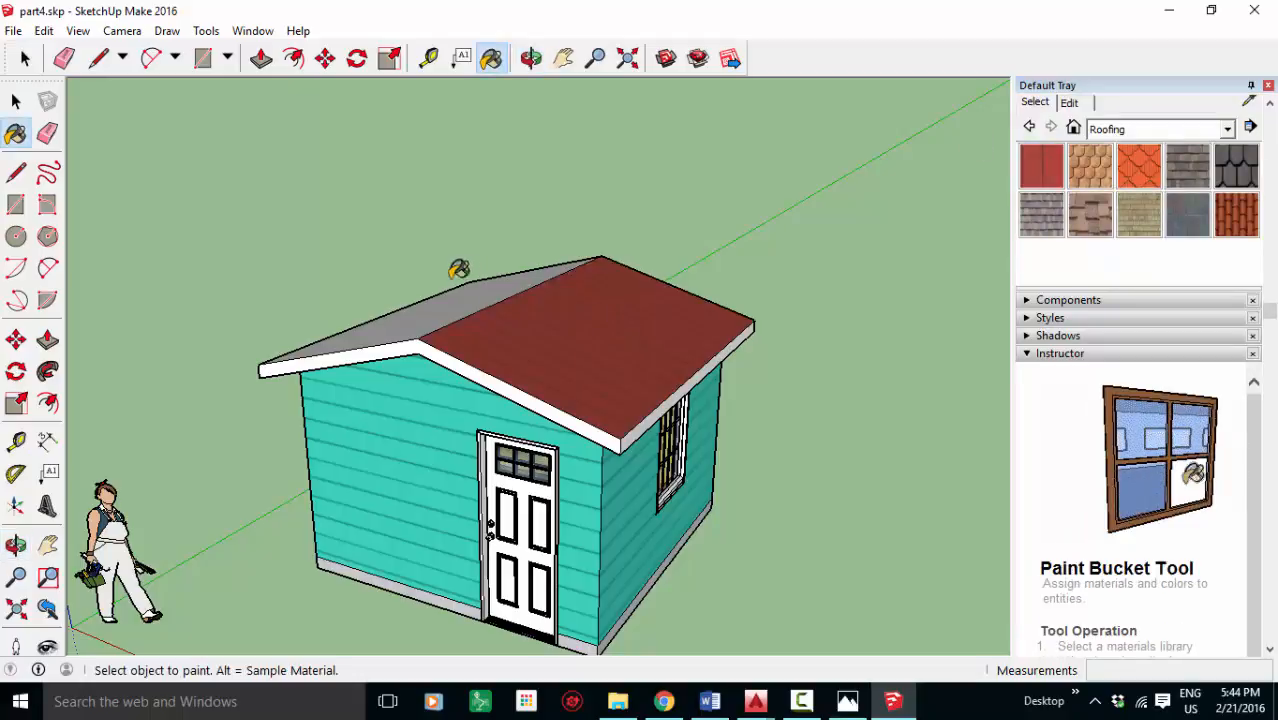
pyautogui.click(462, 298)
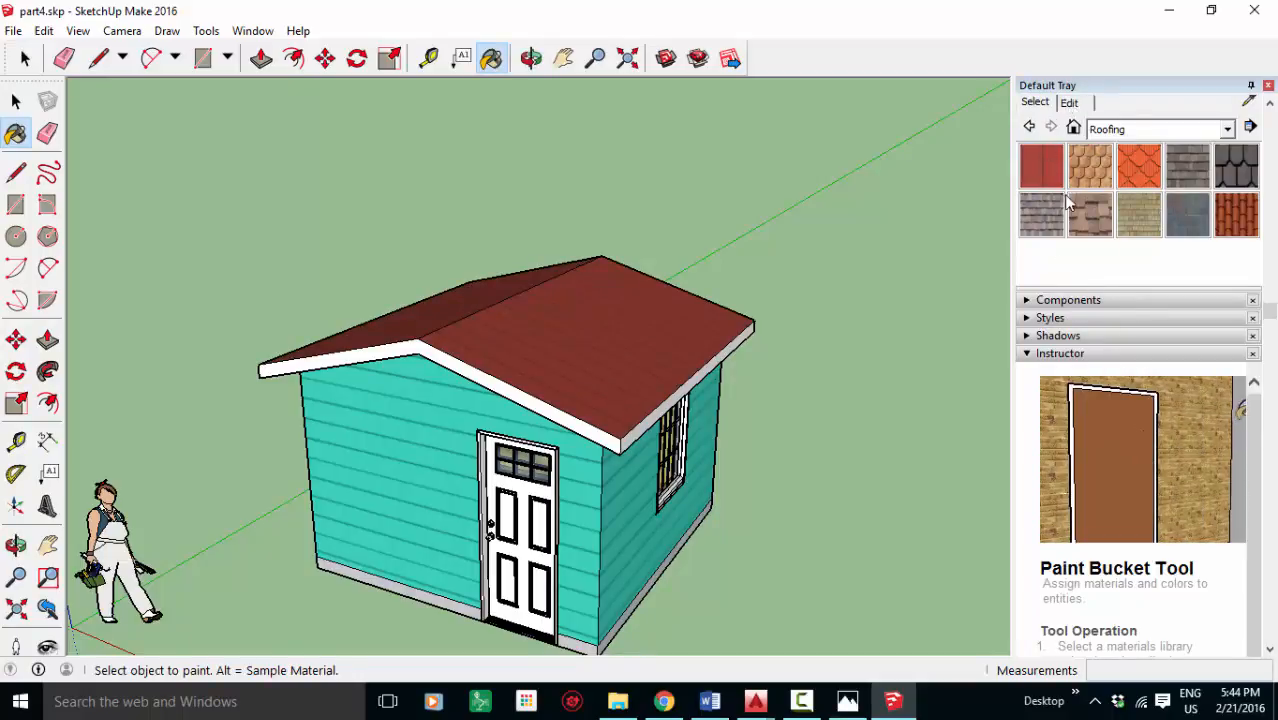
# - Recolor the roof's standing-seam metal material to a desaturated, near-black tone
pyautogui.click(1076, 106)
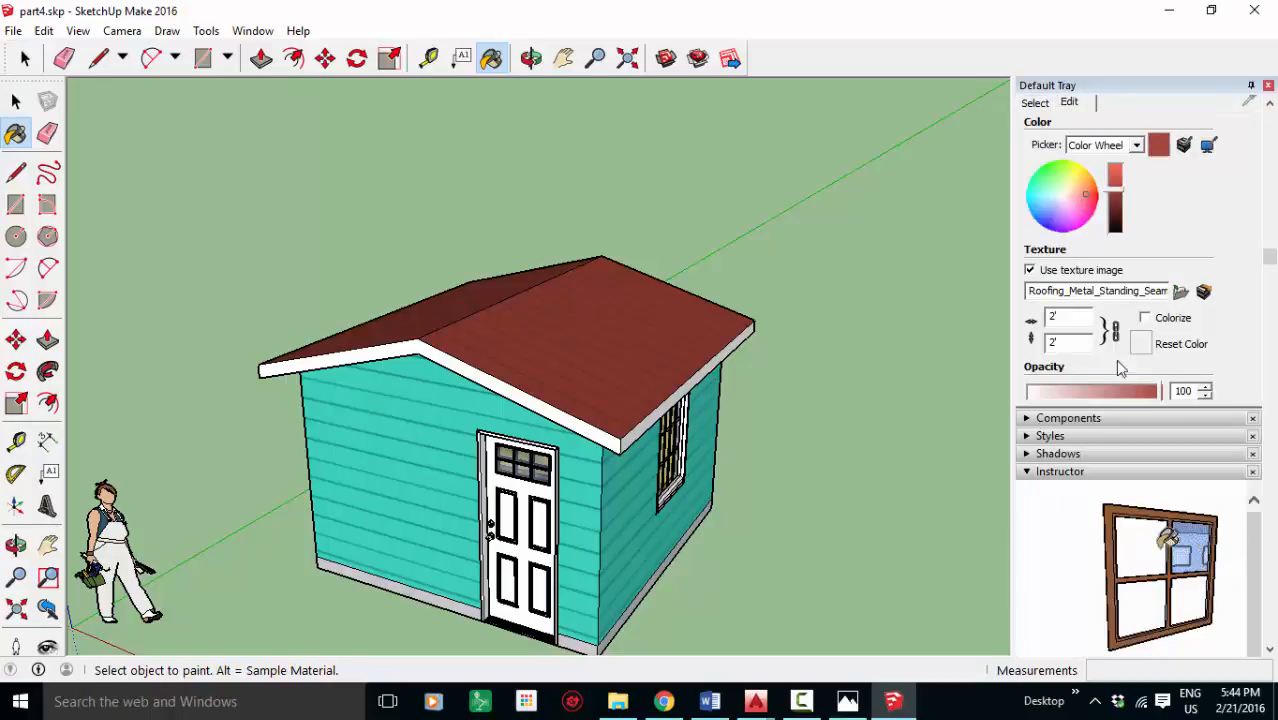
pyautogui.click(1051, 196)
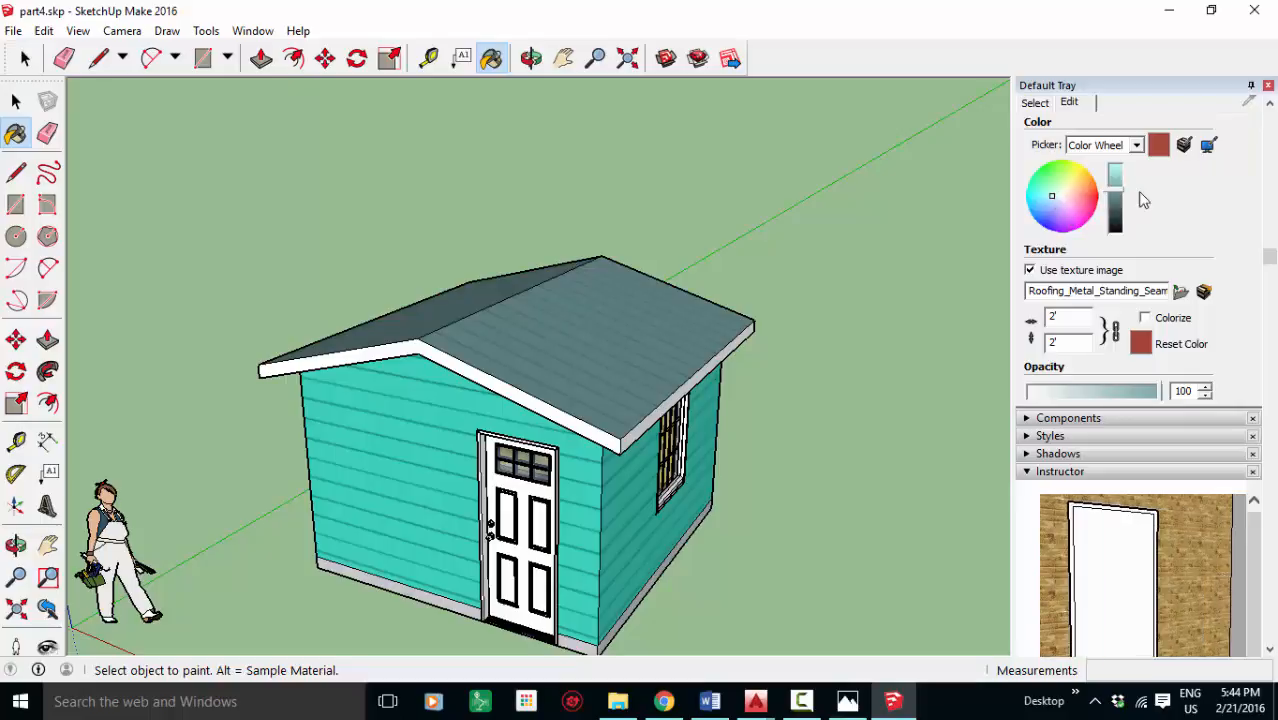
pyautogui.moveTo(1119, 196); pyautogui.dragTo(1120, 227)
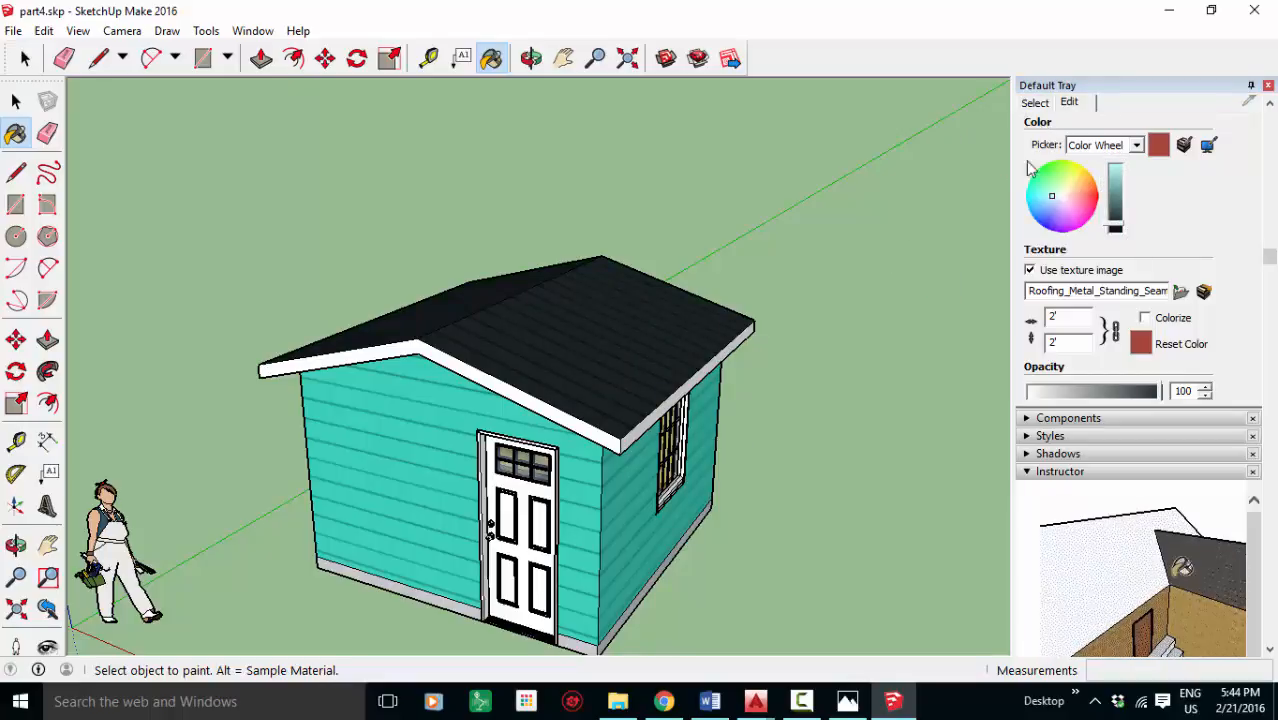
# - Paint the front fascia of the roof with dark grey Color M06 from the Colors library
pyautogui.click(1035, 103)
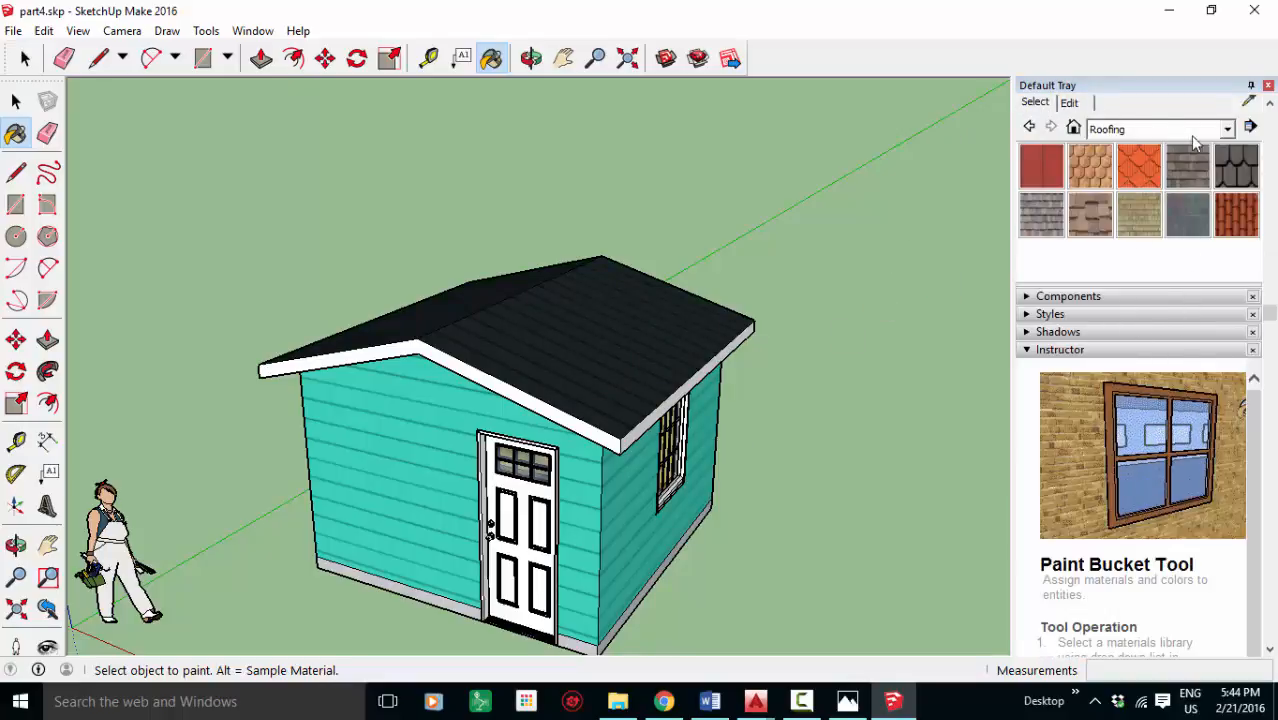
pyautogui.click(1224, 131)
pyautogui.click(1145, 197)
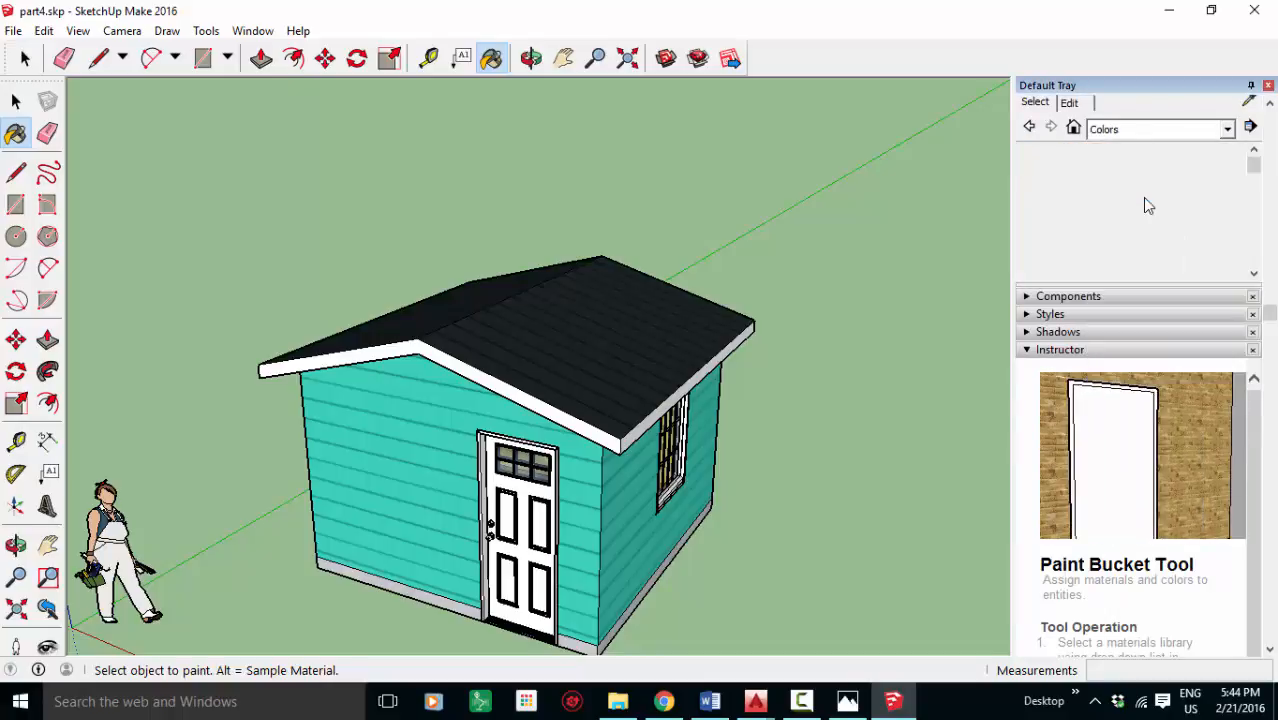
pyautogui.moveTo(1253, 165); pyautogui.dragTo(1266, 250)
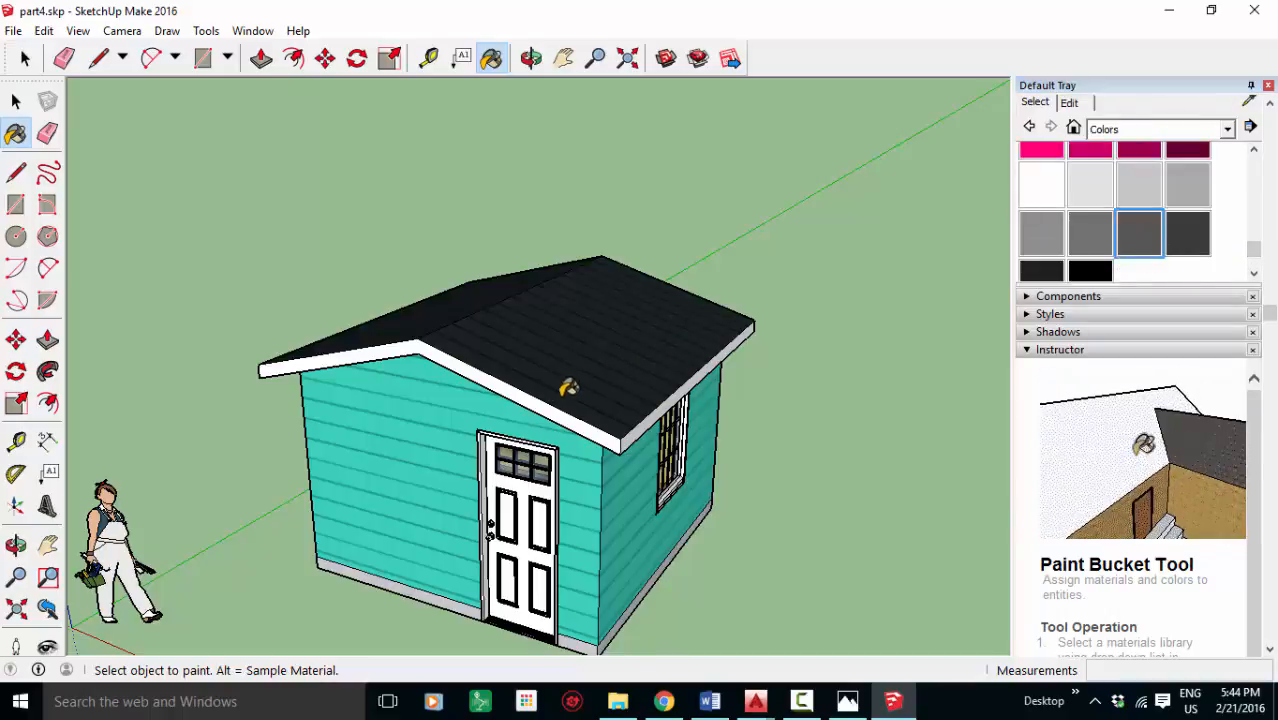
pyautogui.click(546, 400)
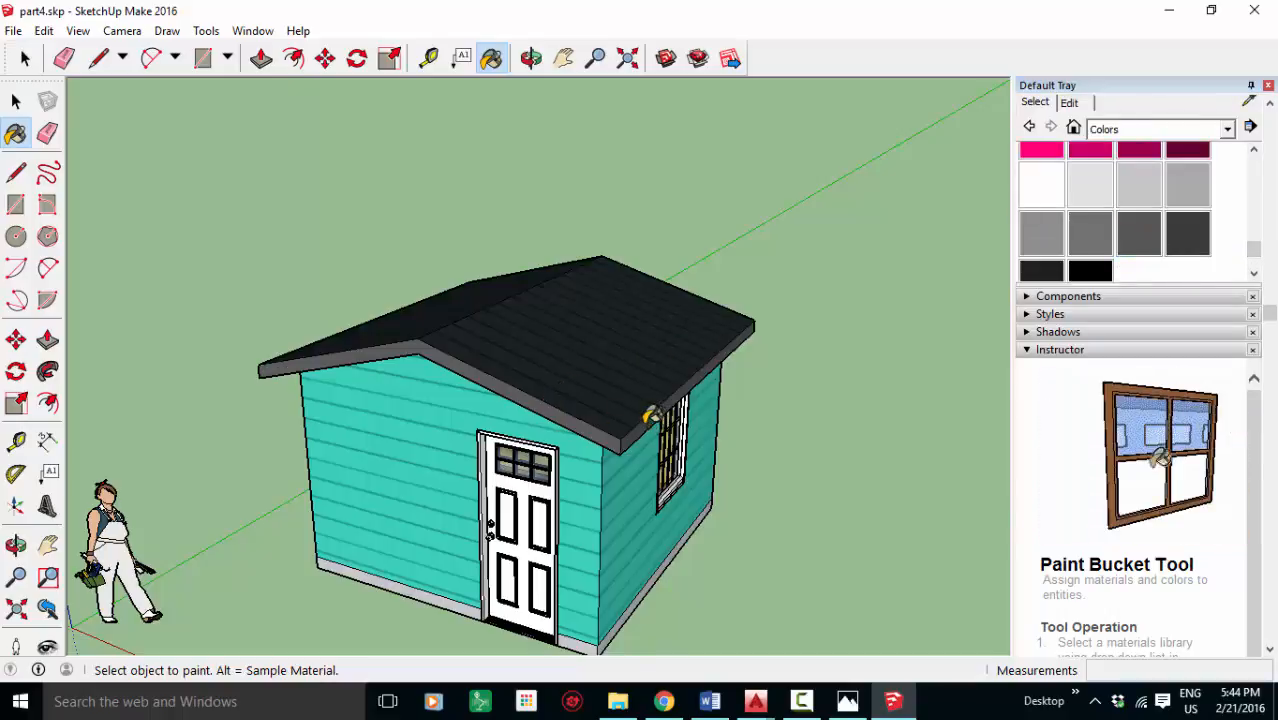
# - Paint the undersides of the roof overhang and the remaining side and back fascias with the same dark grey
pyautogui.moveTo(652, 351); pyautogui.dragTo(652, 218, button='middle')
pyautogui.click(651, 218)
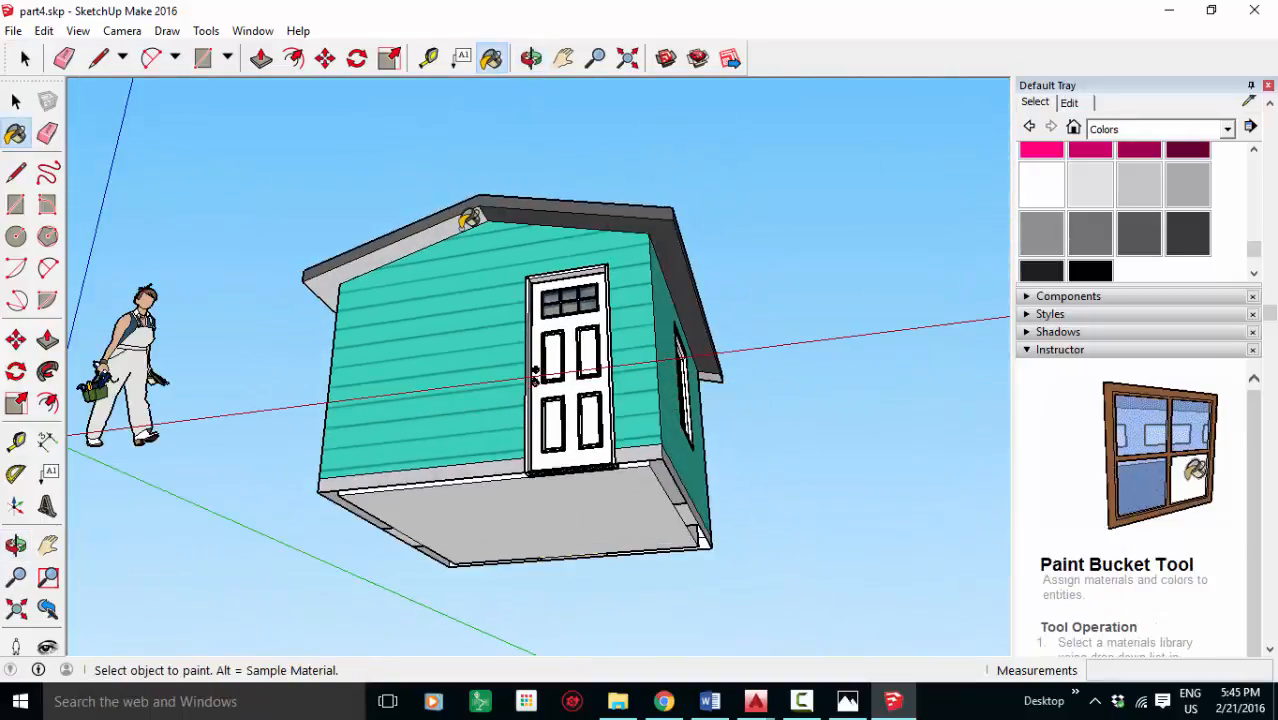
pyautogui.moveTo(853, 311)
pyautogui.mouseDown(button='middle')
pyautogui.moveTo(123, 277)
pyautogui.moveTo(790, 248)
pyautogui.moveTo(563, 287)
pyautogui.moveTo(642, 177)
pyautogui.mouseUp(button='middle')
pyautogui.click(598, 180)
pyautogui.click(552, 188)
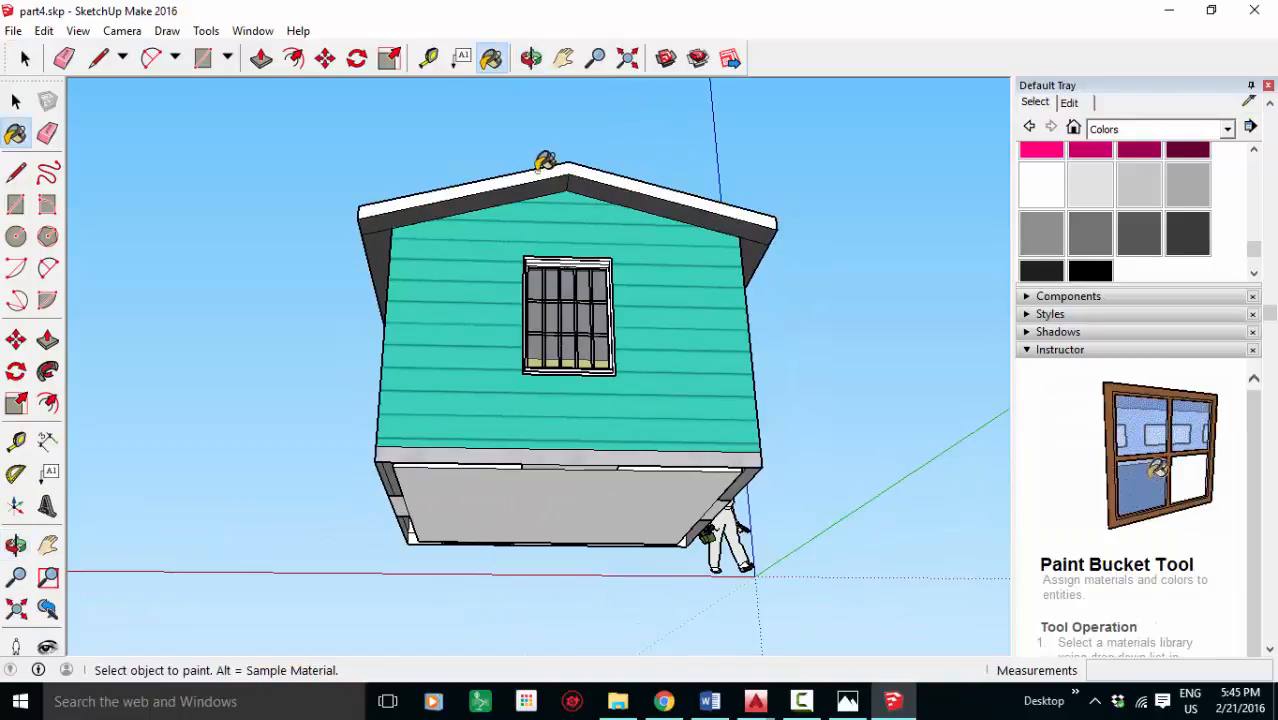
pyautogui.click(545, 170)
pyautogui.moveTo(884, 308); pyautogui.dragTo(525, 308, button='middle')
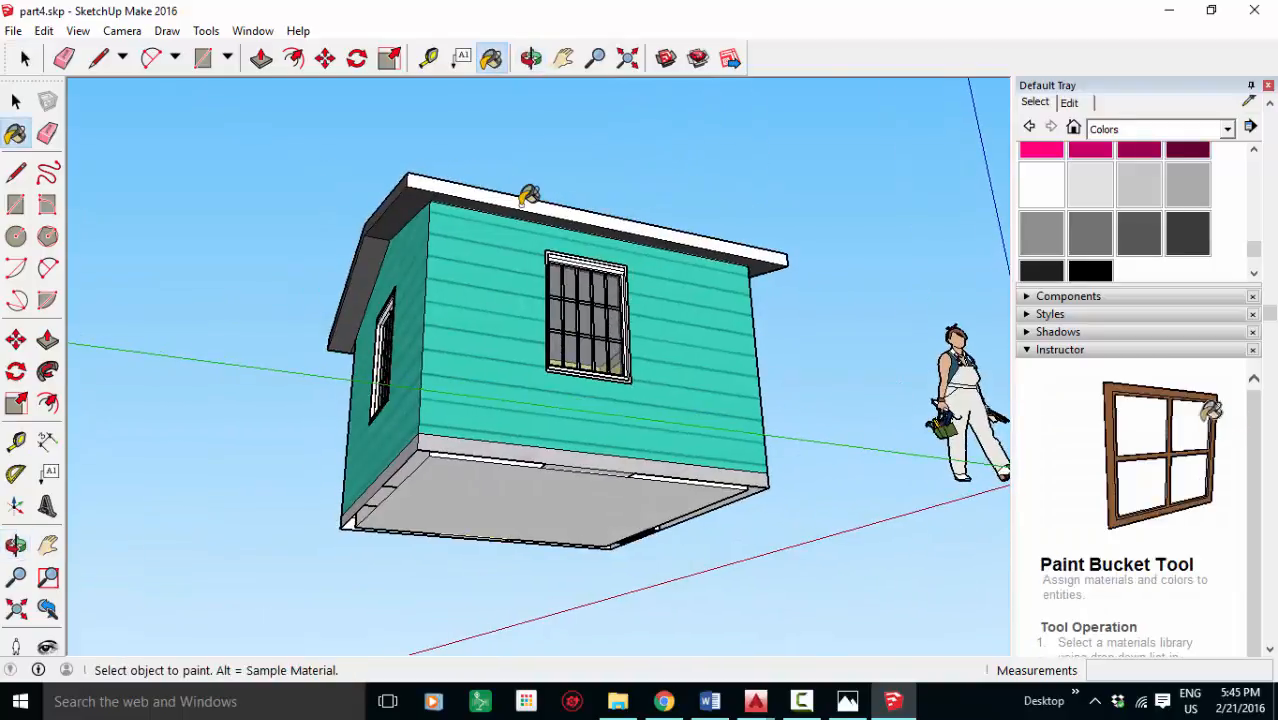
pyautogui.click(691, 204)
pyautogui.moveTo(848, 250); pyautogui.dragTo(566, 291, button='middle')
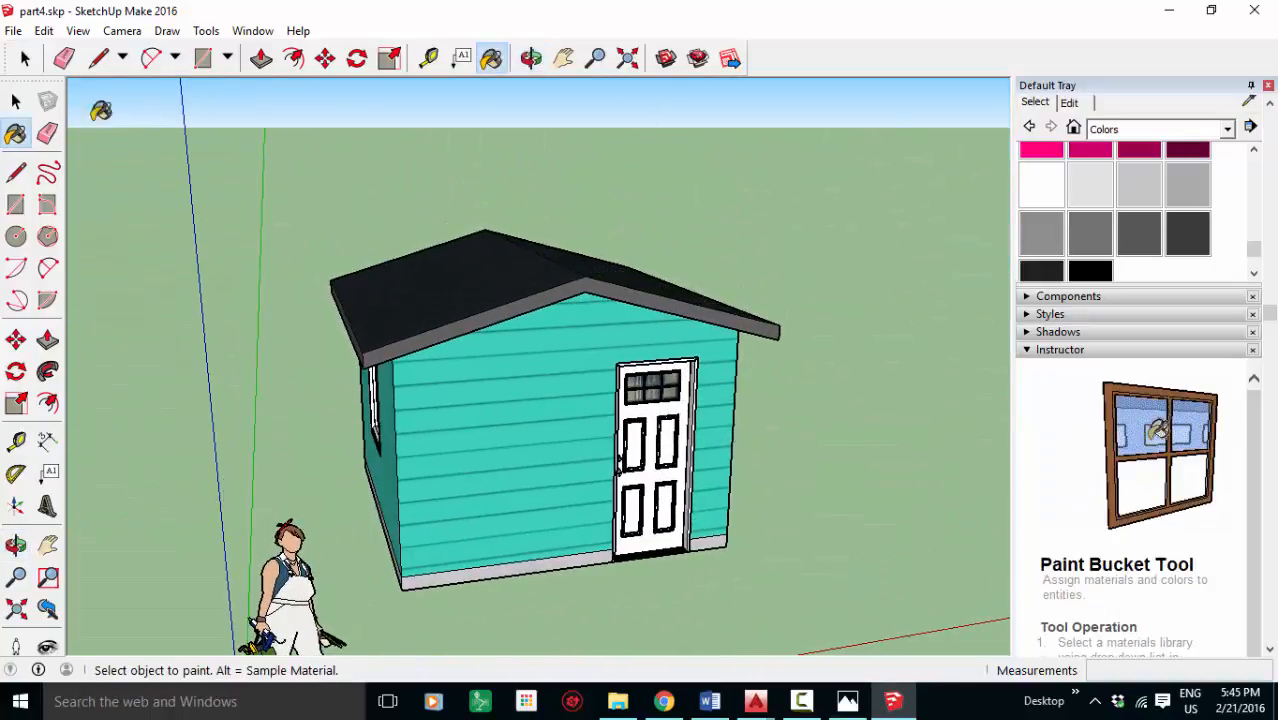
# - Draw a ground rectangle about 50' by 129' from the origin, extending beneath and well beyond the house
pyautogui.click(25, 58)
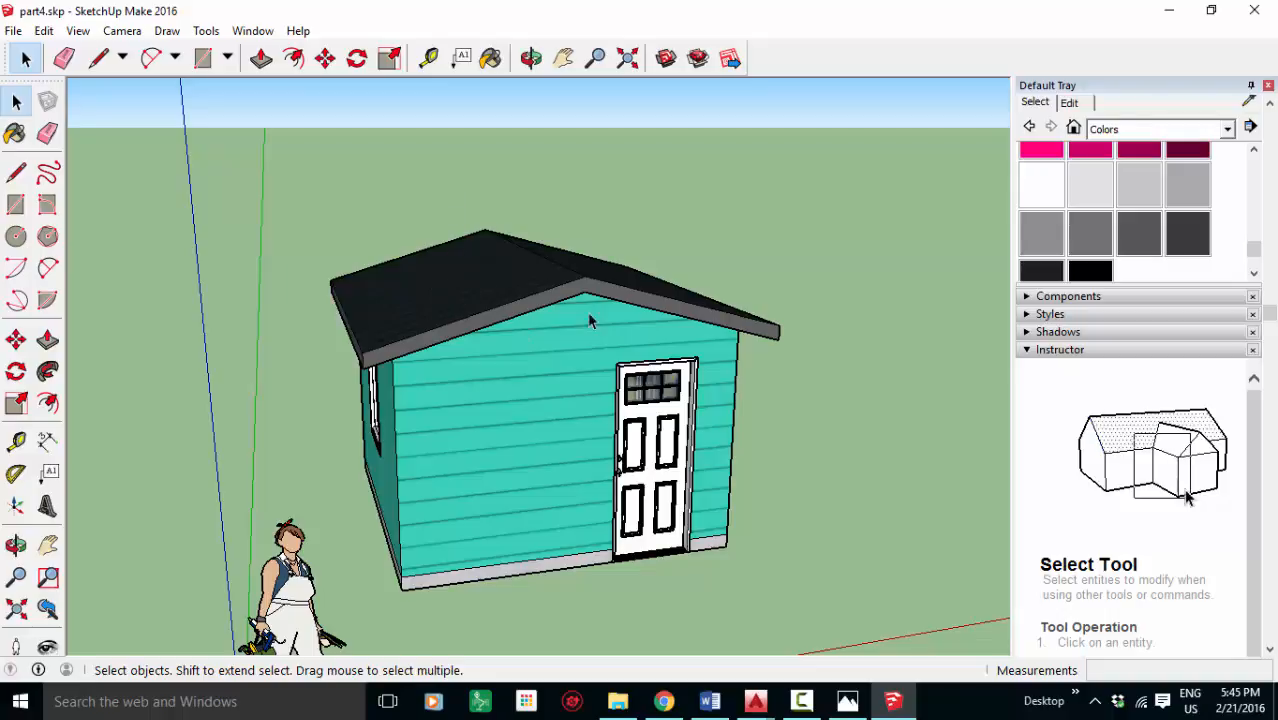
pyautogui.moveTo(871, 402); pyautogui.dragTo(800, 480, button='middle')
pyautogui.scroll(-4, 806, 451)
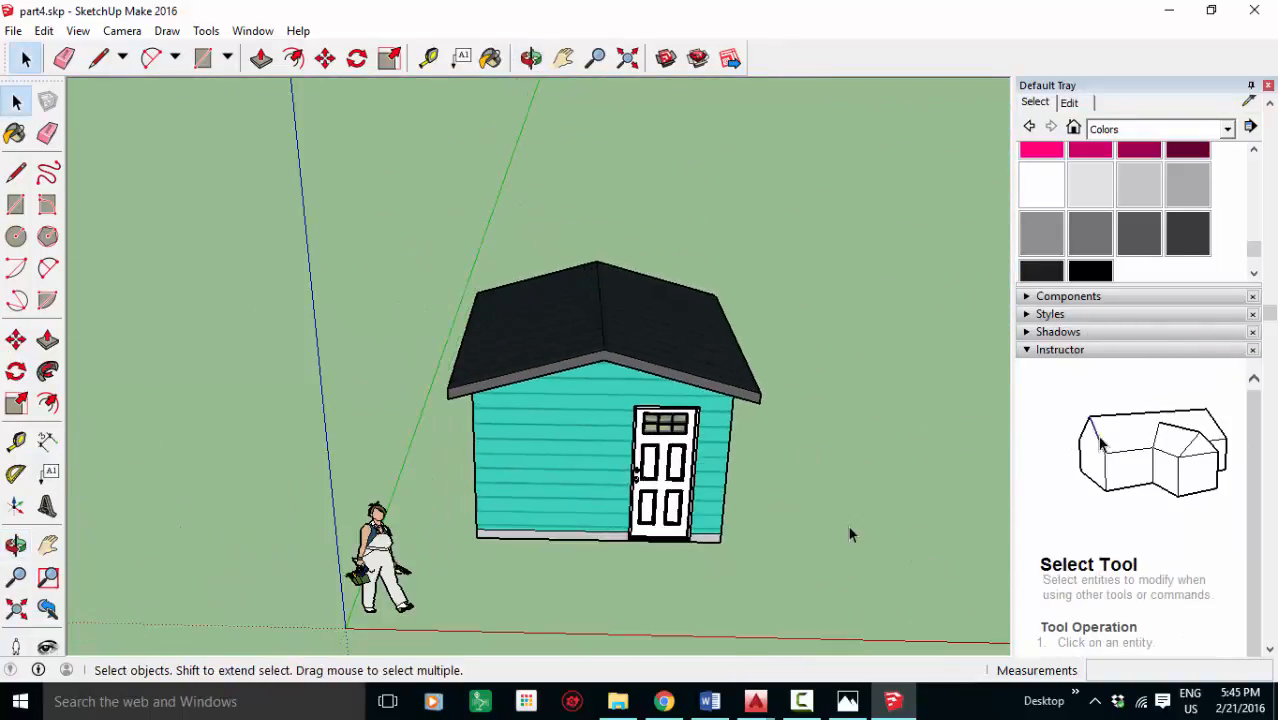
pyautogui.moveTo(848, 526); pyautogui.dragTo(762, 464, button='middle')
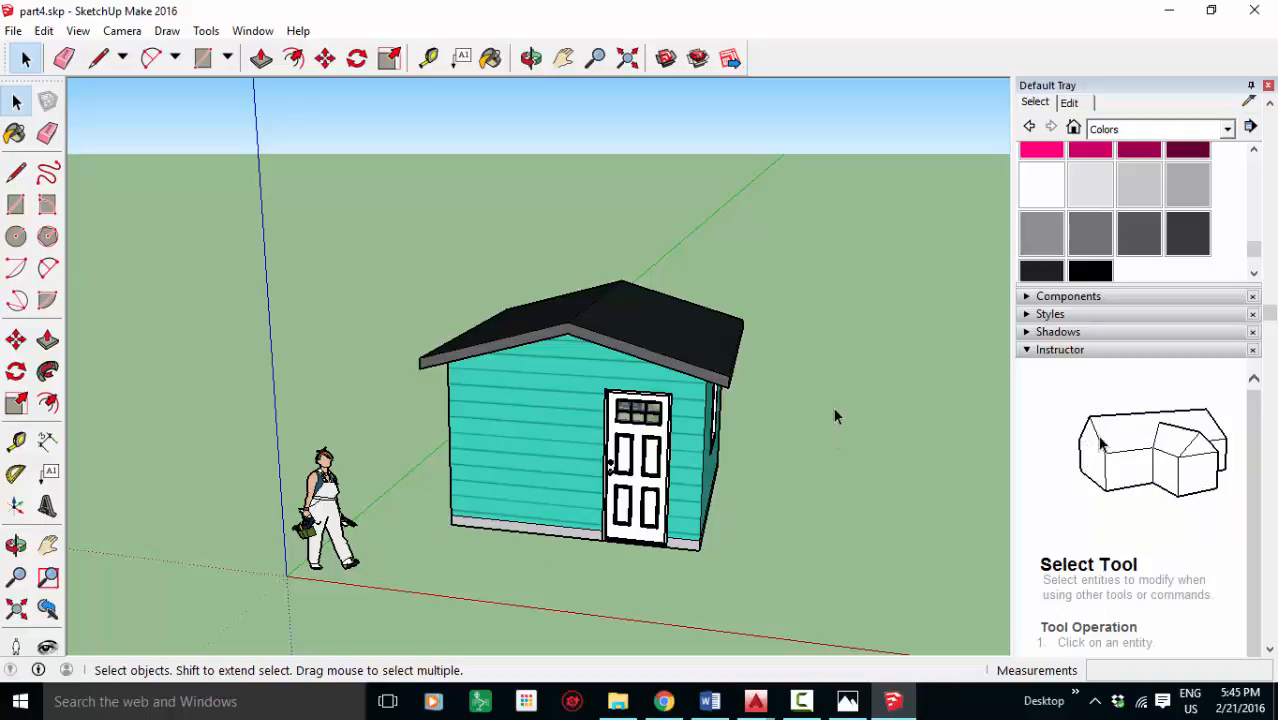
pyautogui.click(204, 58)
pyautogui.click(288, 576)
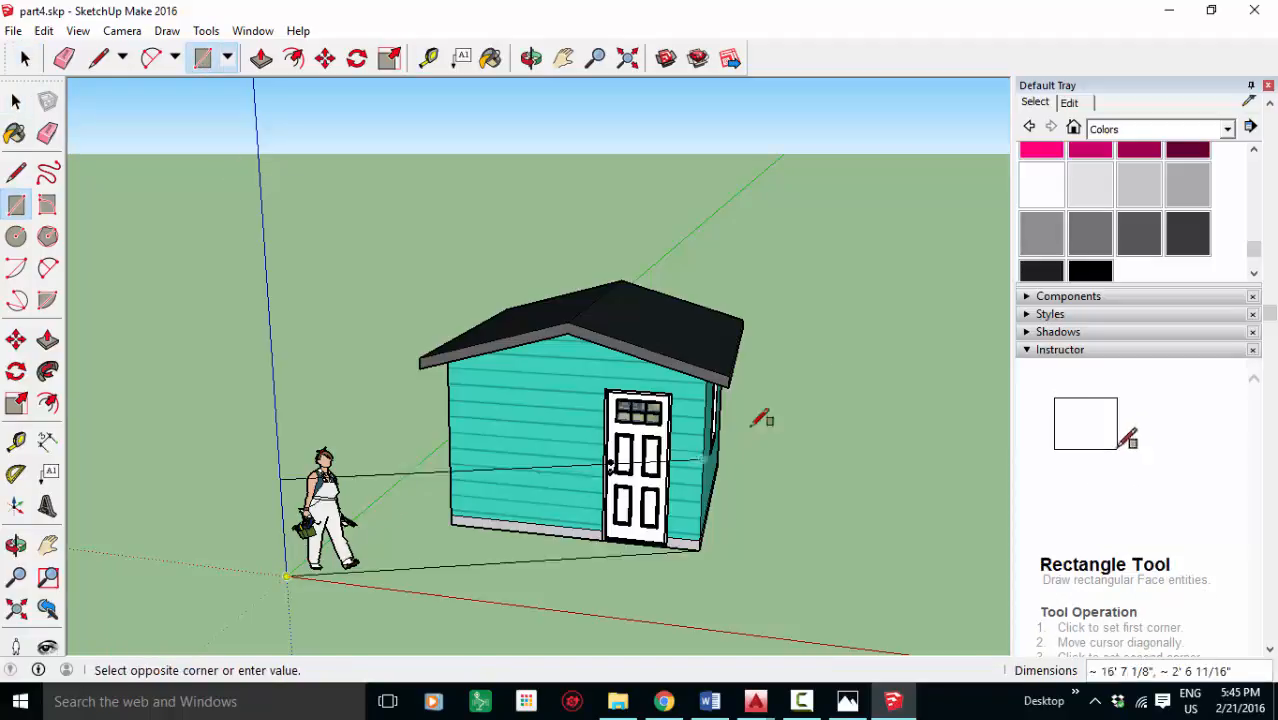
pyautogui.click(980, 264)
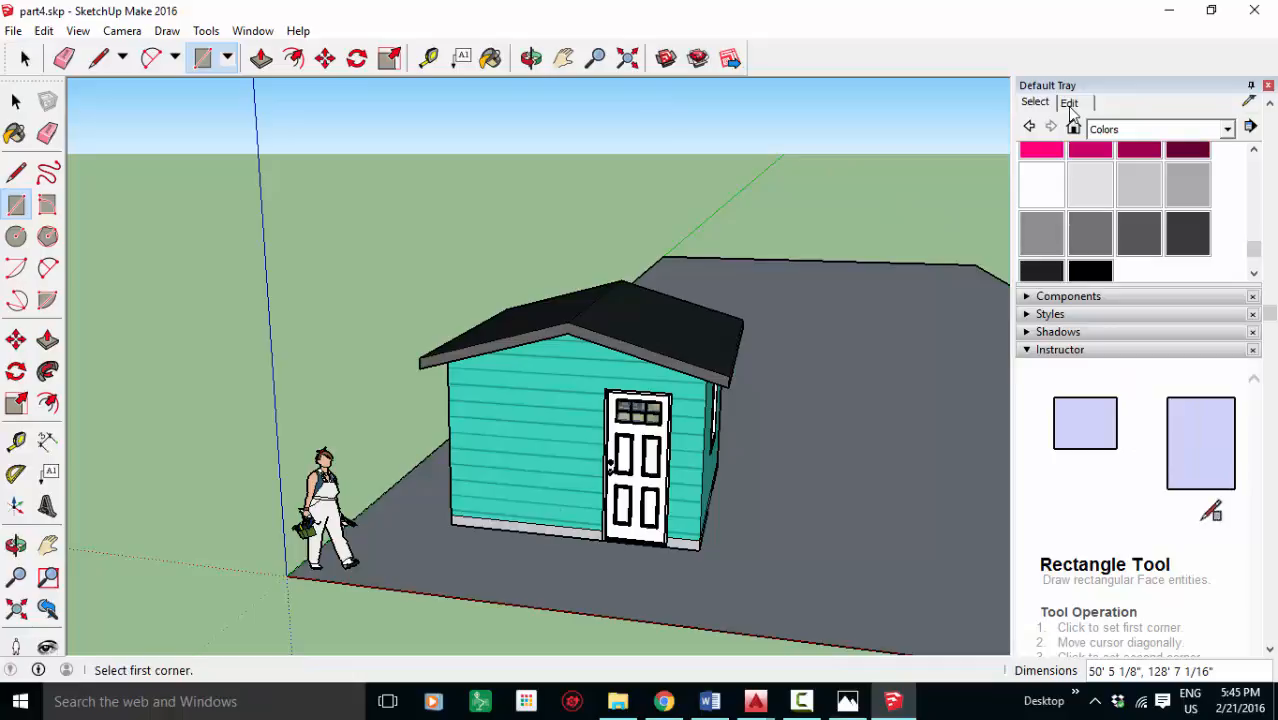
# - Look through the Patterns material library for a ground texture to use with the Paint Bucket, trying Sand
pyautogui.click(490, 58)
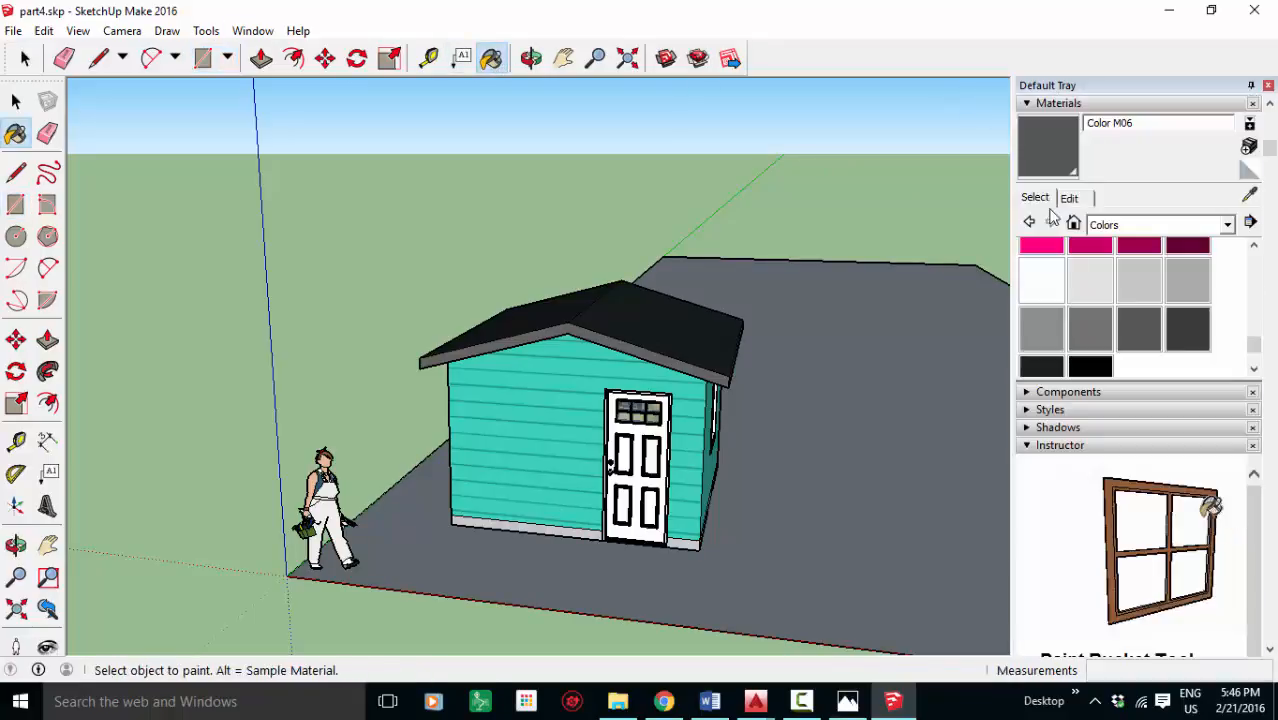
pyautogui.click(1168, 226)
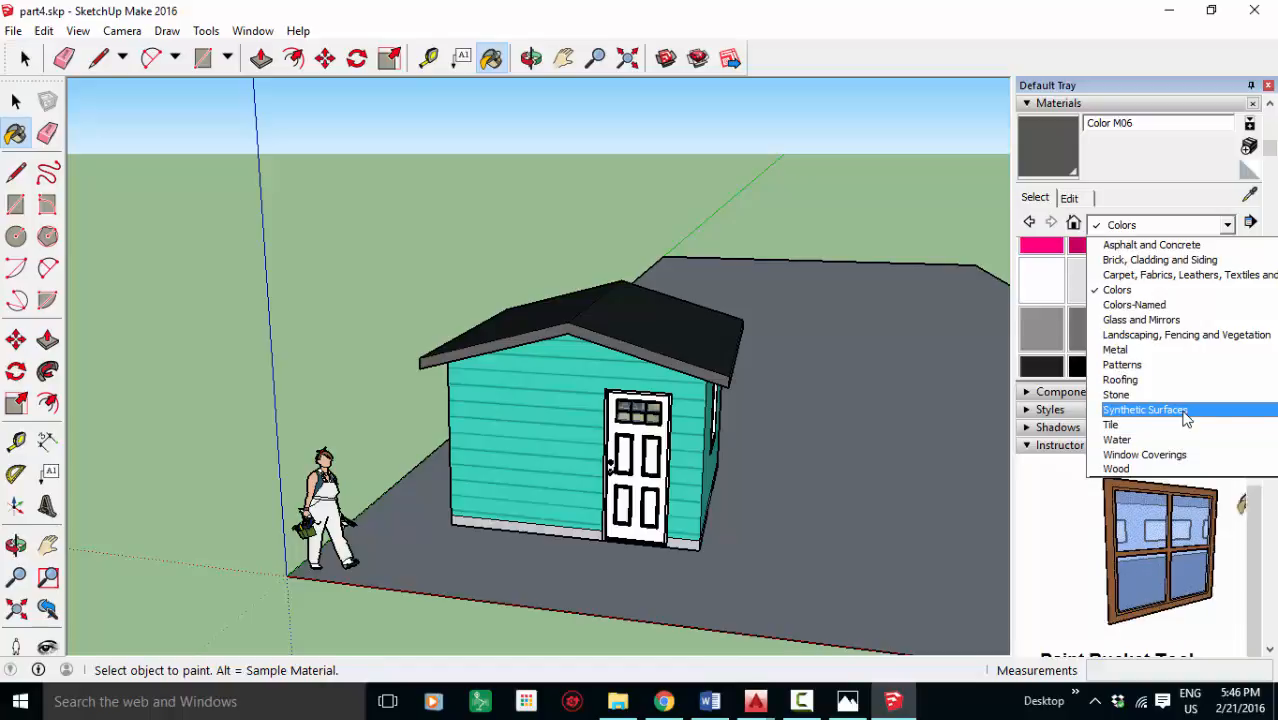
pyautogui.click(1152, 365)
pyautogui.moveTo(1254, 264); pyautogui.dragTo(1255, 320)
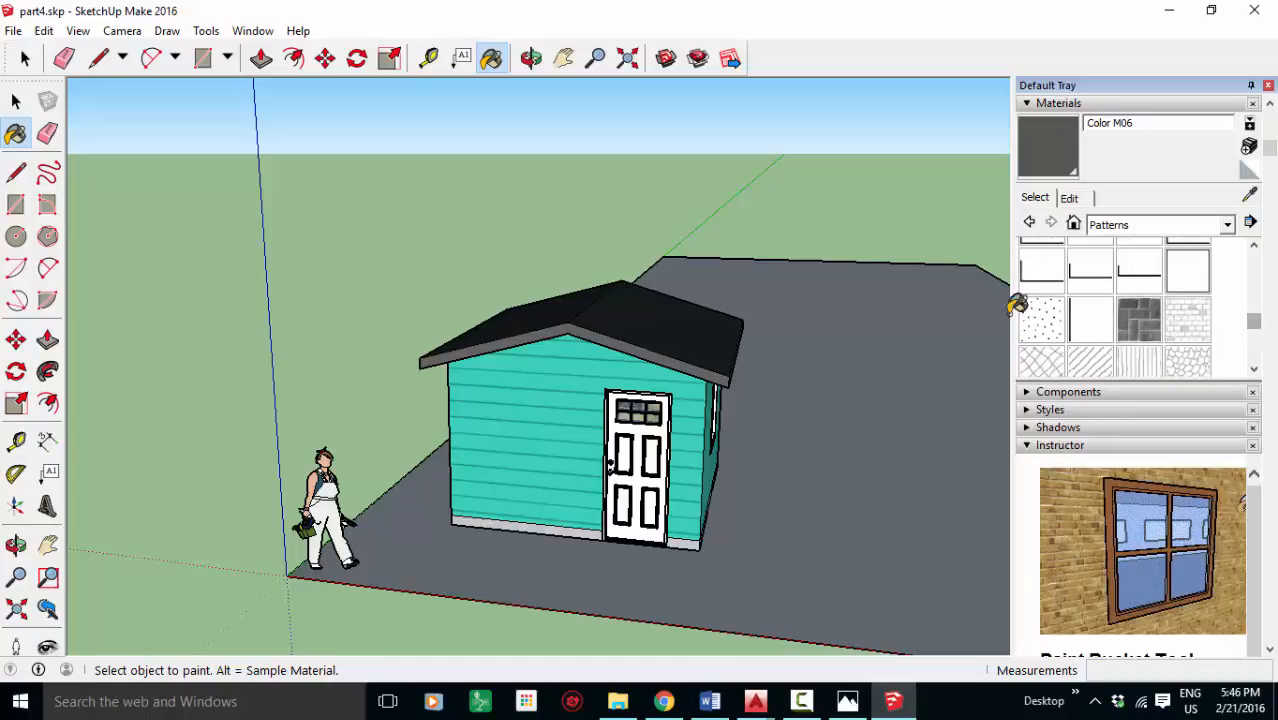
pyautogui.click(1035, 330)
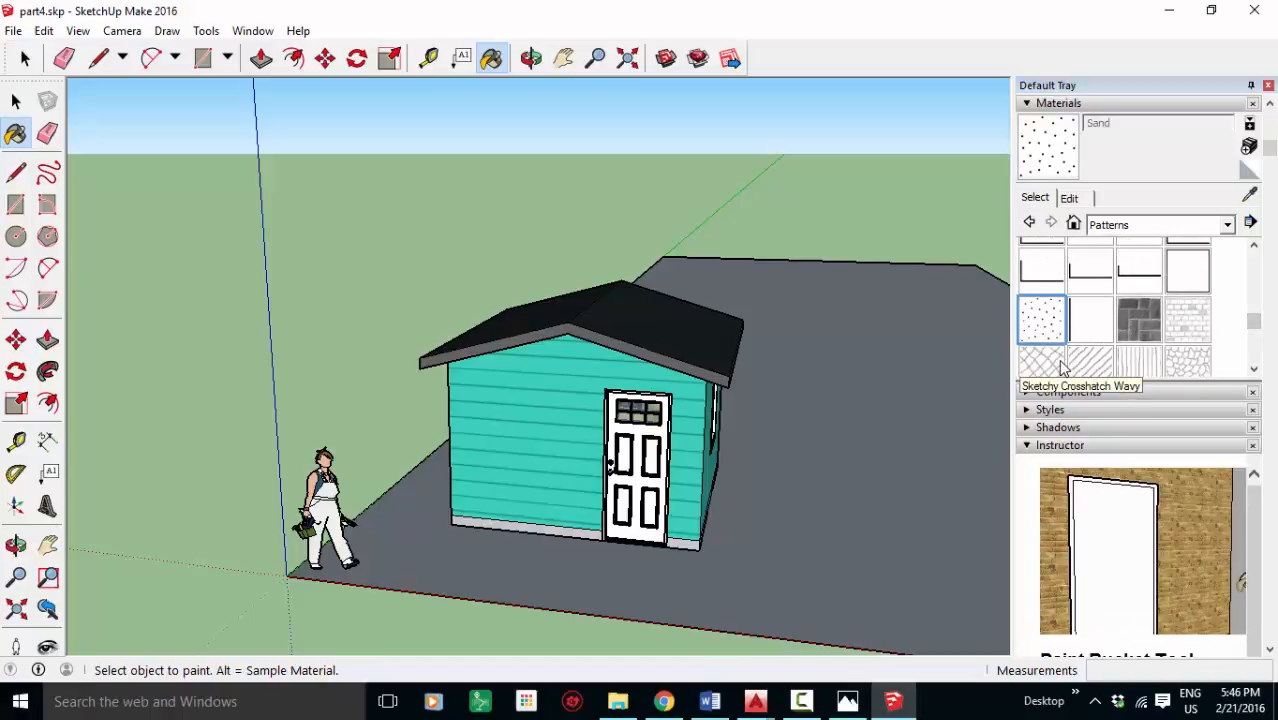
pyautogui.moveTo(1257, 322)
pyautogui.mouseDown()
pyautogui.moveTo(1264, 263)
pyautogui.moveTo(1262, 353)
pyautogui.mouseUp()
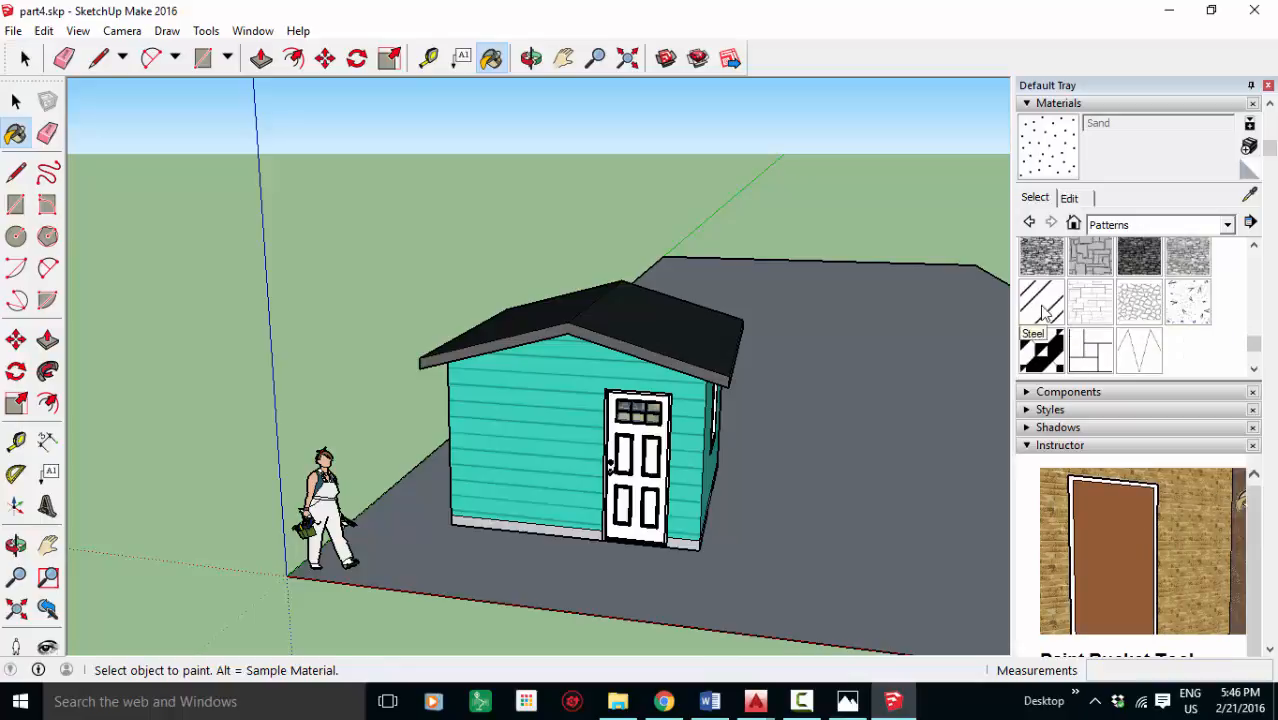
pyautogui.moveTo(1255, 343); pyautogui.dragTo(1265, 255)
# - Paint the ground rectangle with Grass Dark Green from the Landscaping, Fencing and Vegetation materials
pyautogui.click(1228, 224)
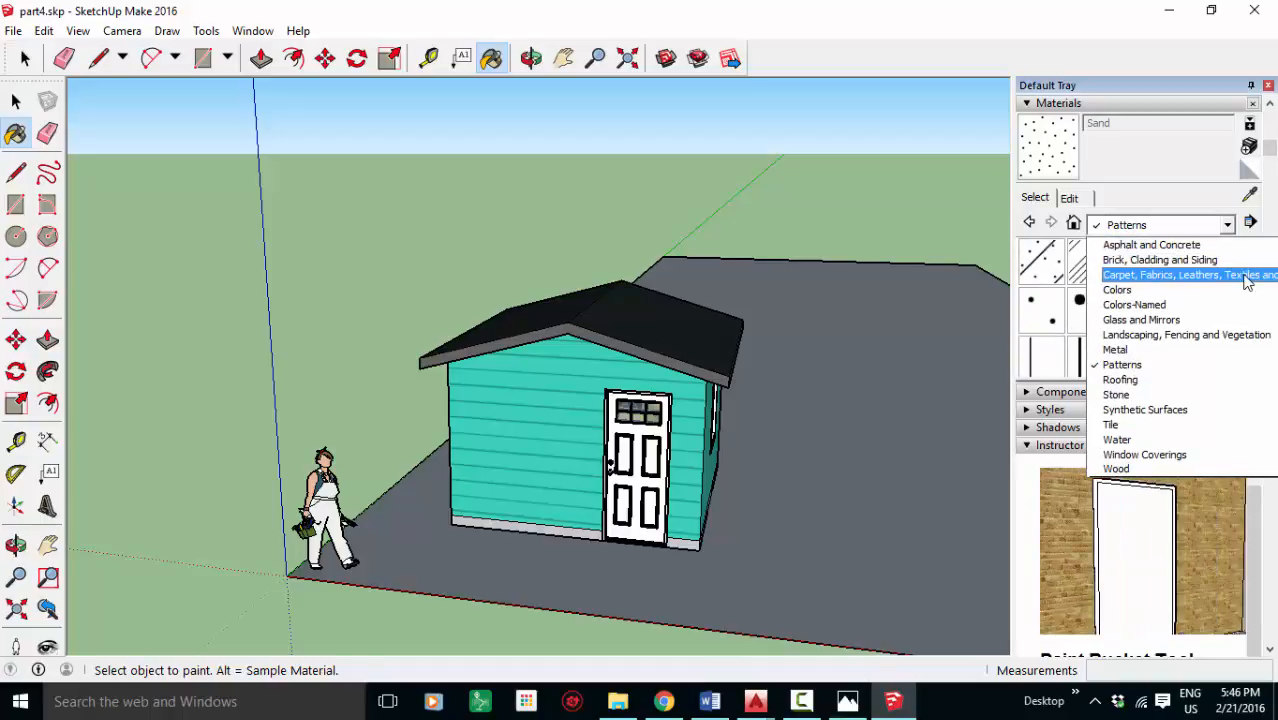
pyautogui.click(1240, 335)
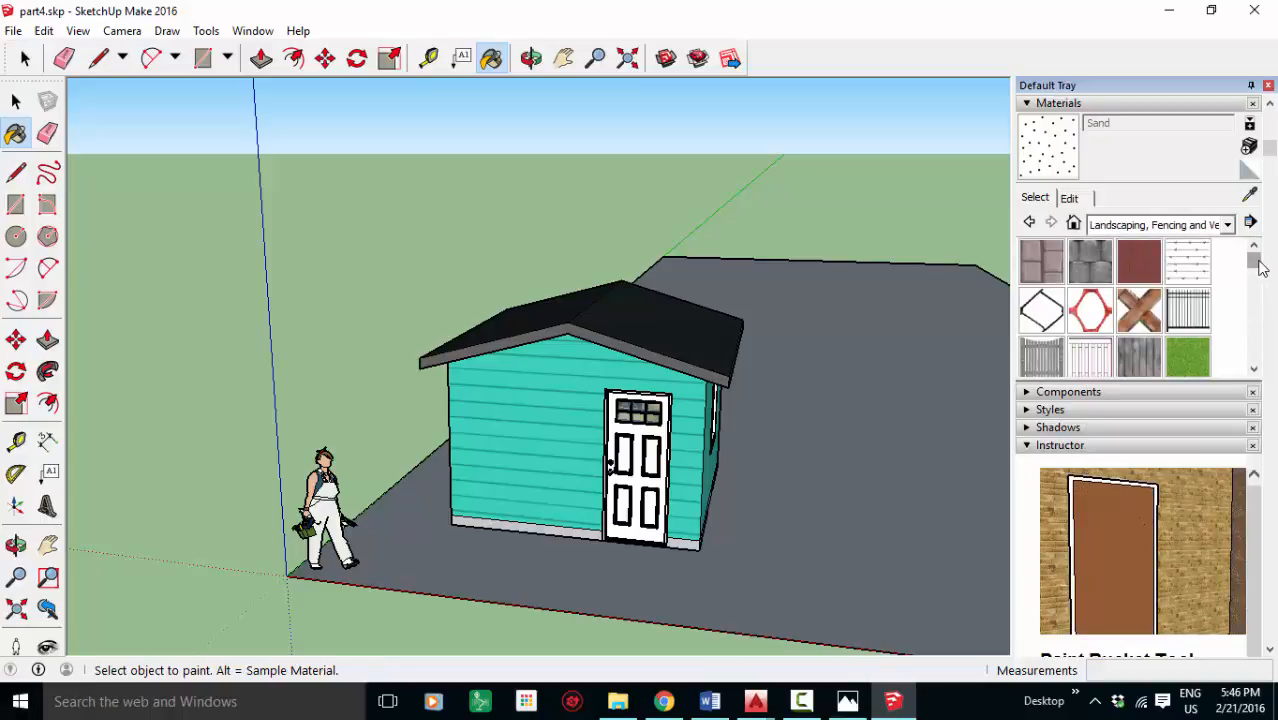
pyautogui.moveTo(1256, 272); pyautogui.dragTo(1256, 282)
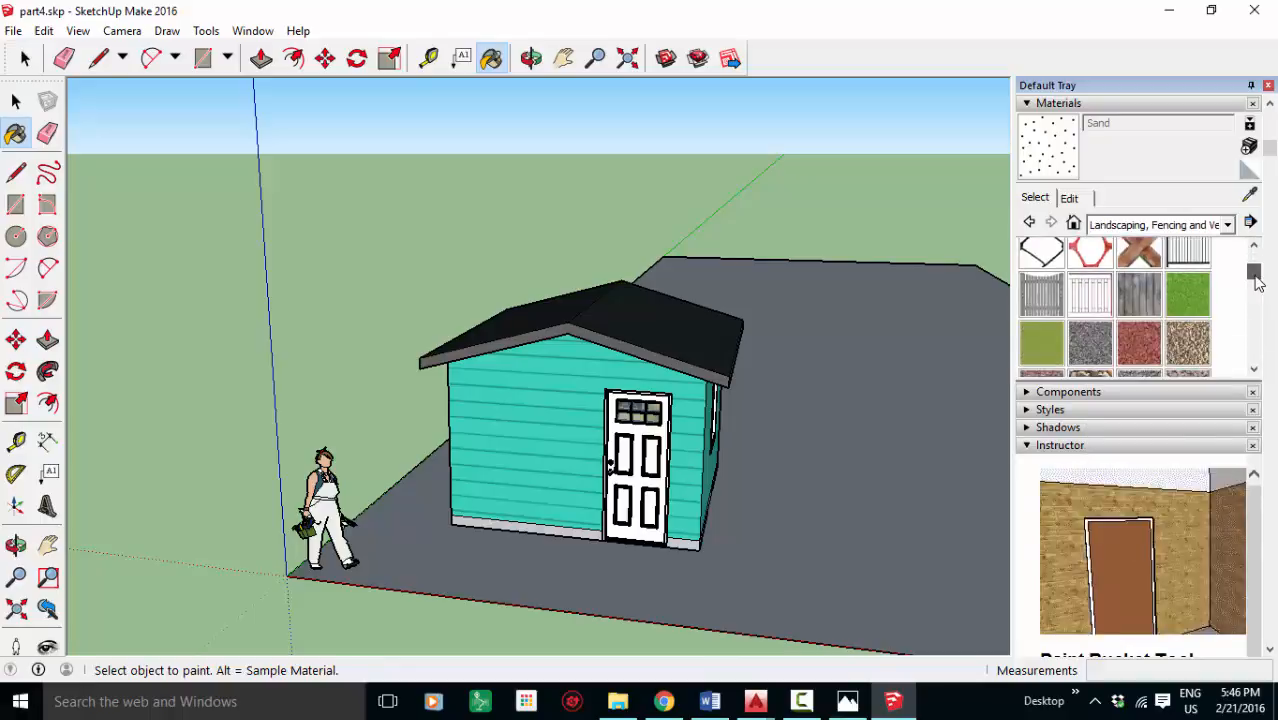
pyautogui.click(1186, 300)
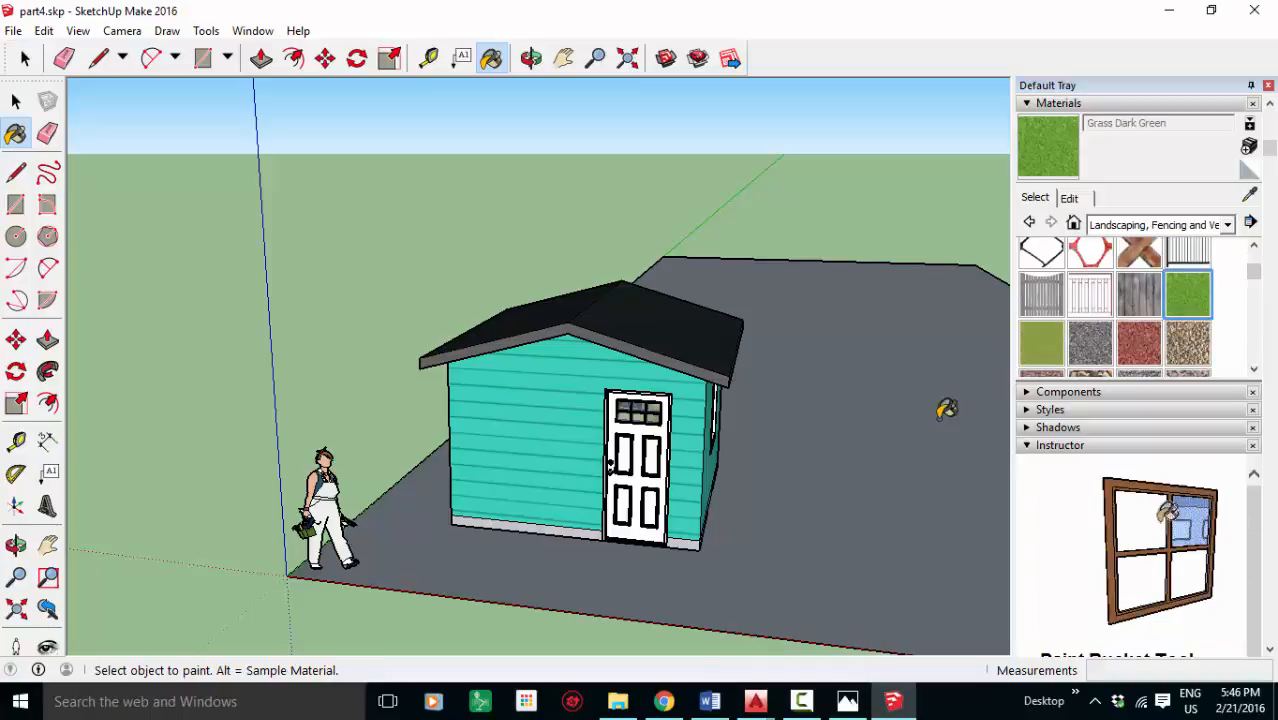
pyautogui.click(932, 413)
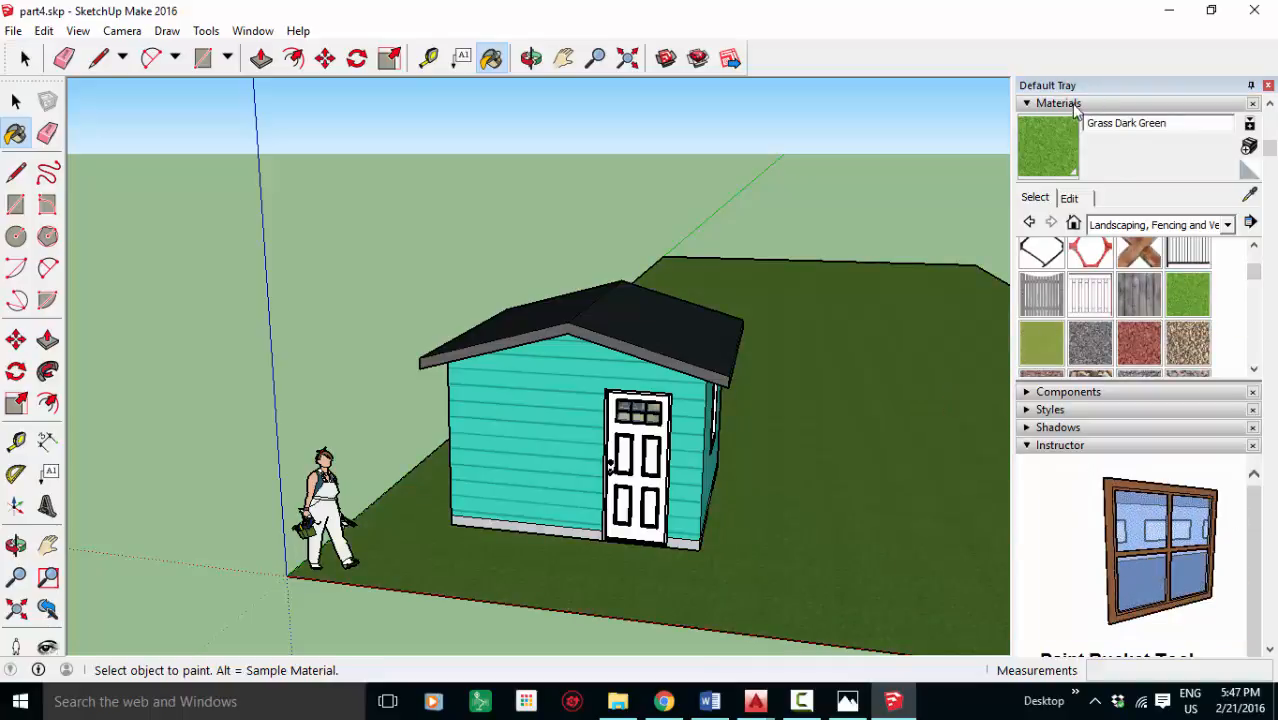
# - Set the Grass Dark Green texture's width to 1' with proportional height and check the grass up close
pyautogui.click(1072, 199)
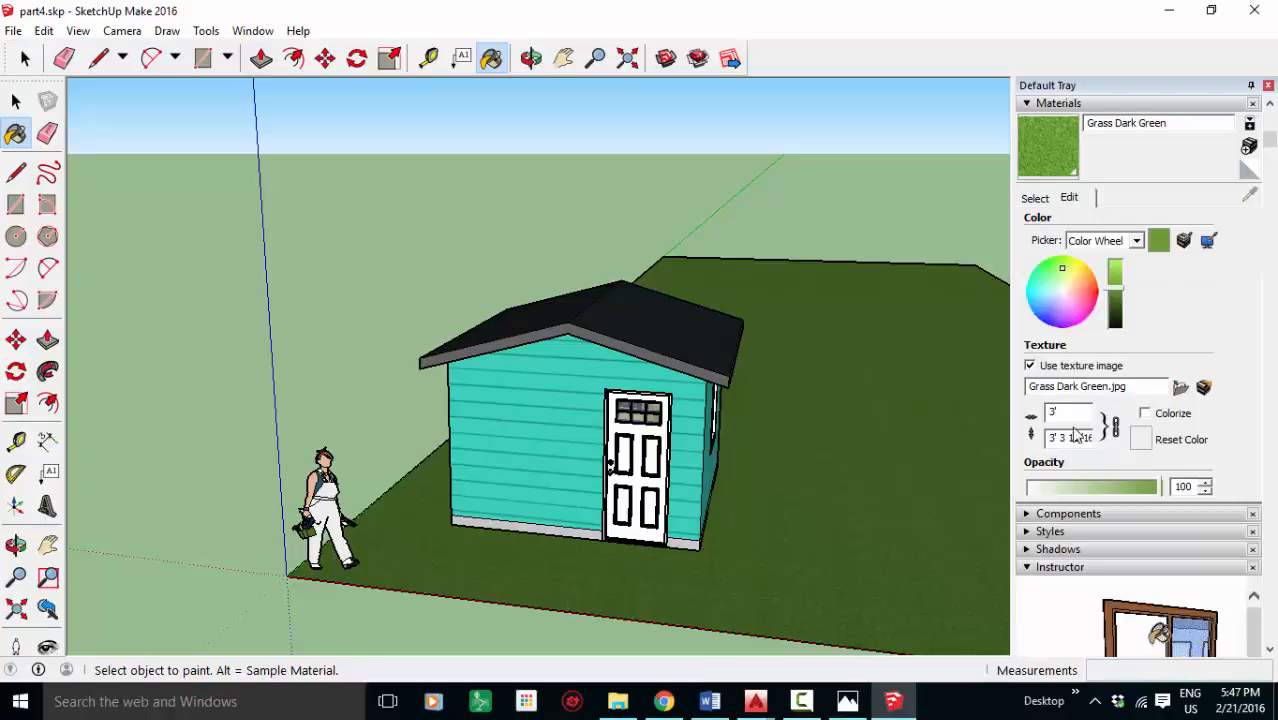
pyautogui.click(1082, 418)
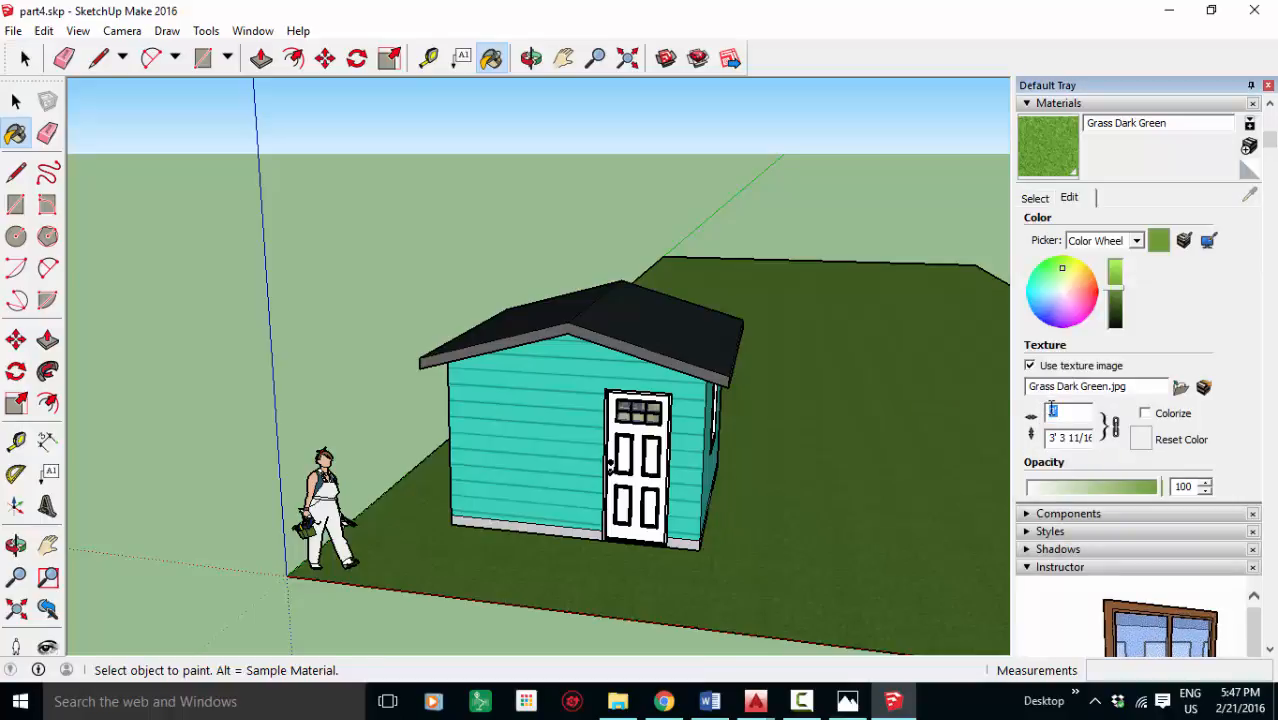
pyautogui.write('1')
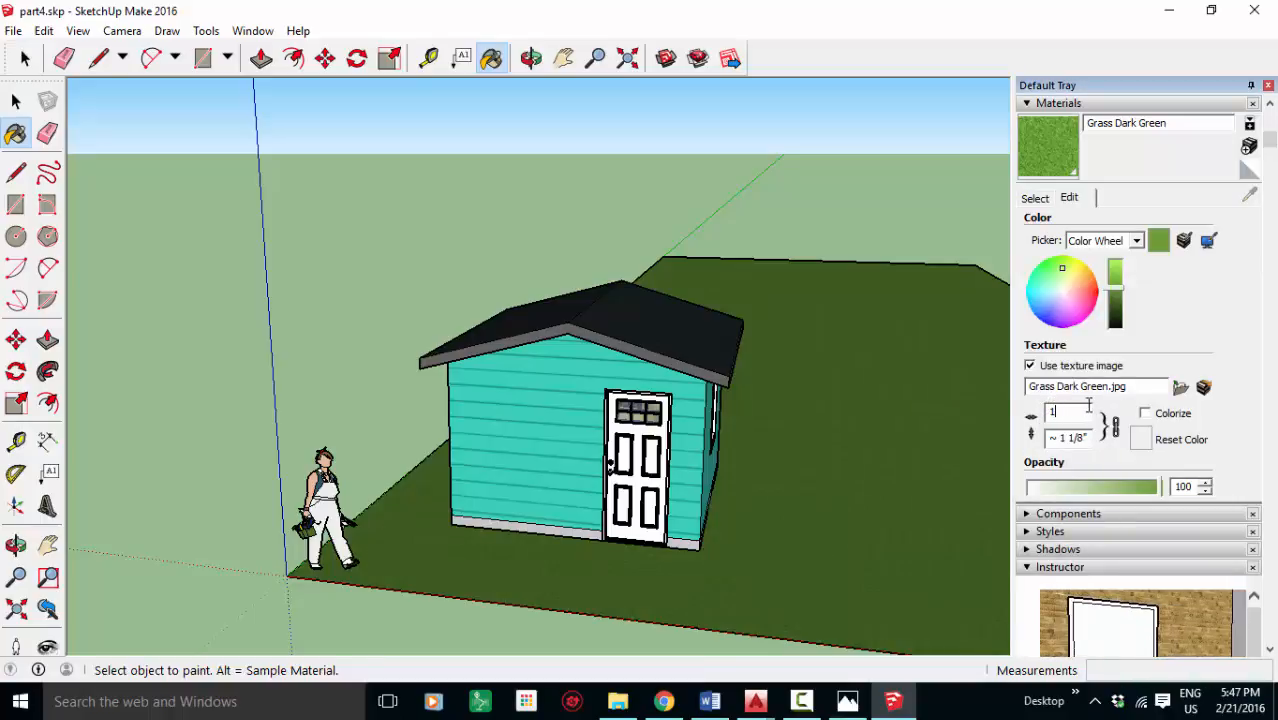
pyautogui.write("'")
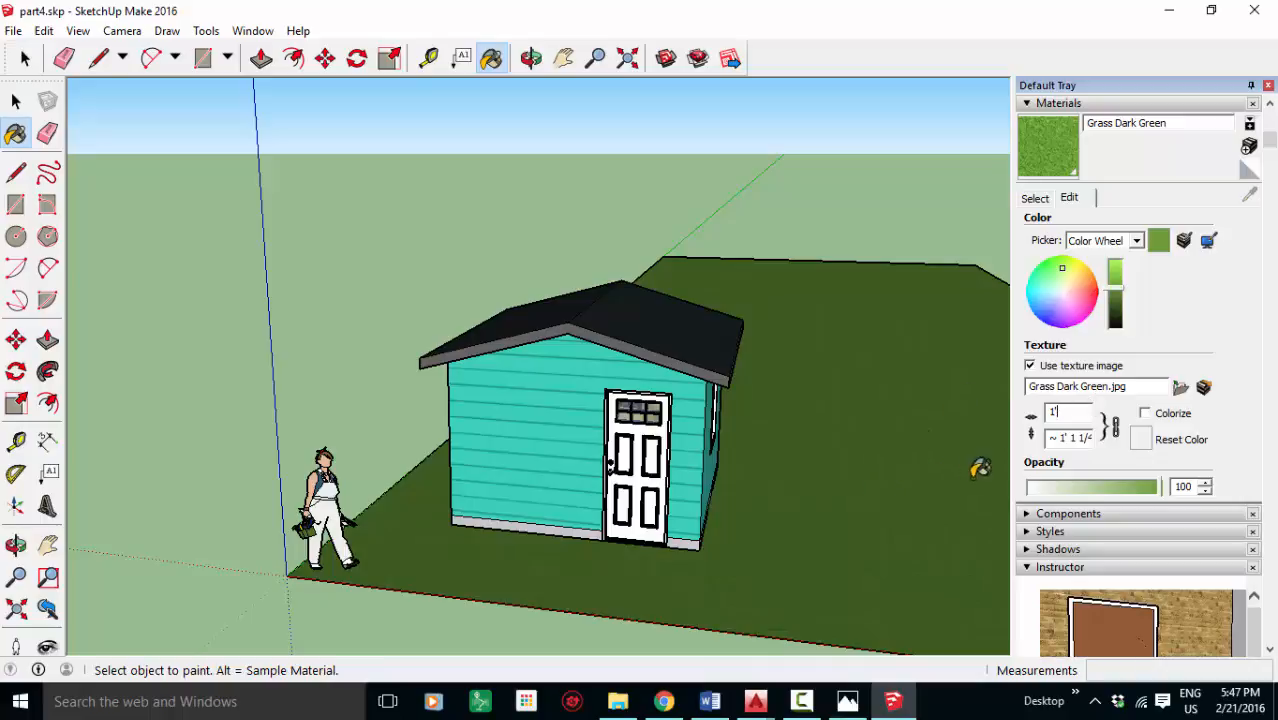
pyautogui.click(1077, 439)
pyautogui.scroll(6, 848, 462)
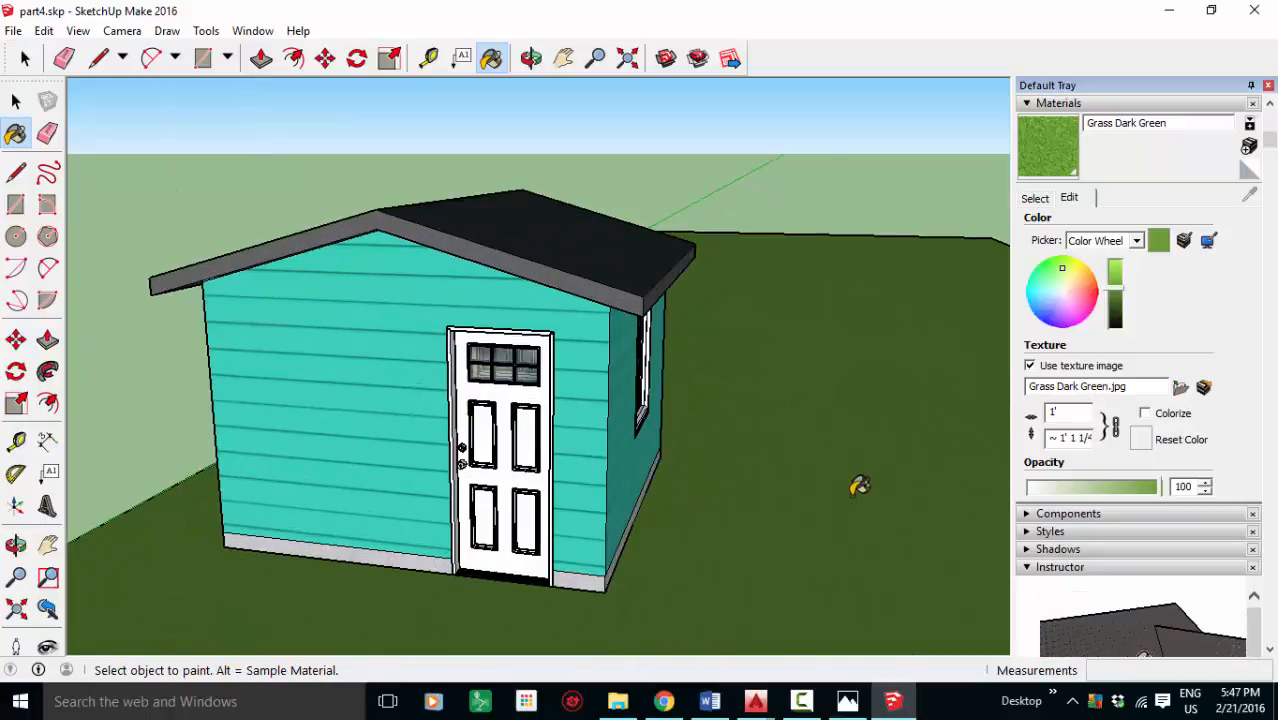
pyautogui.scroll(3, 845, 452)
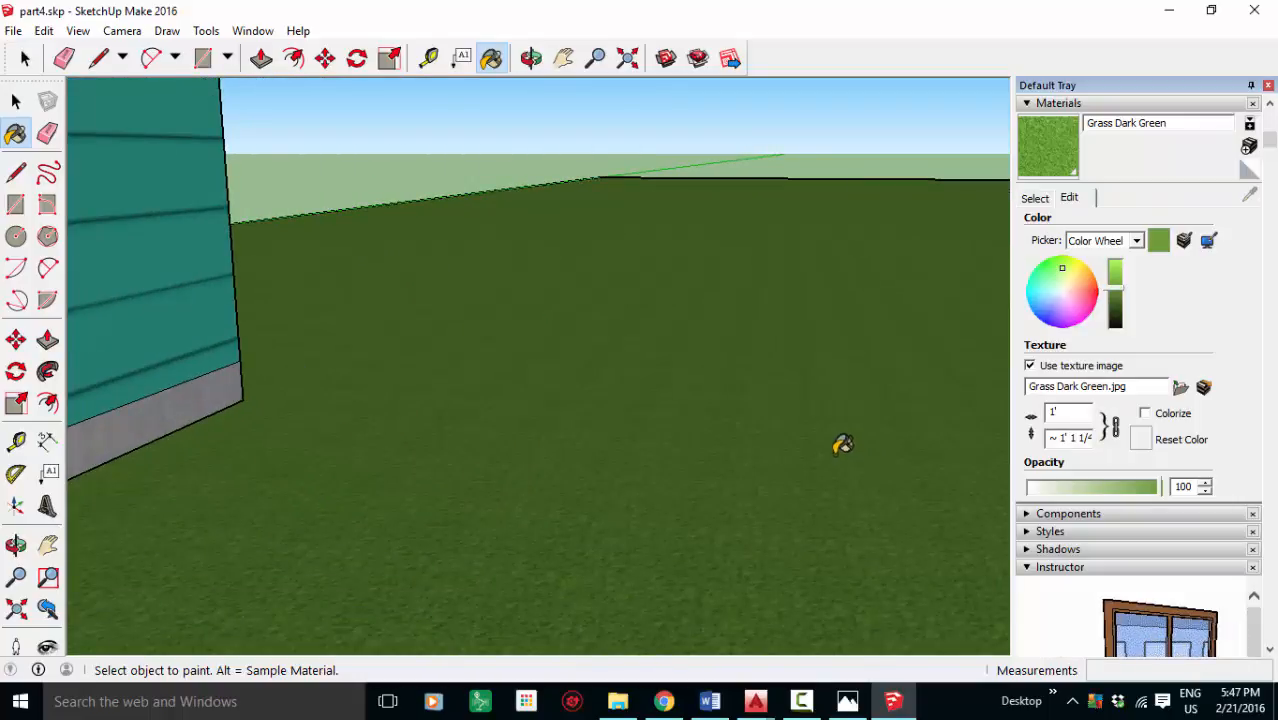
pyautogui.scroll(-6, 845, 446)
pyautogui.scroll(-5, 812, 445)
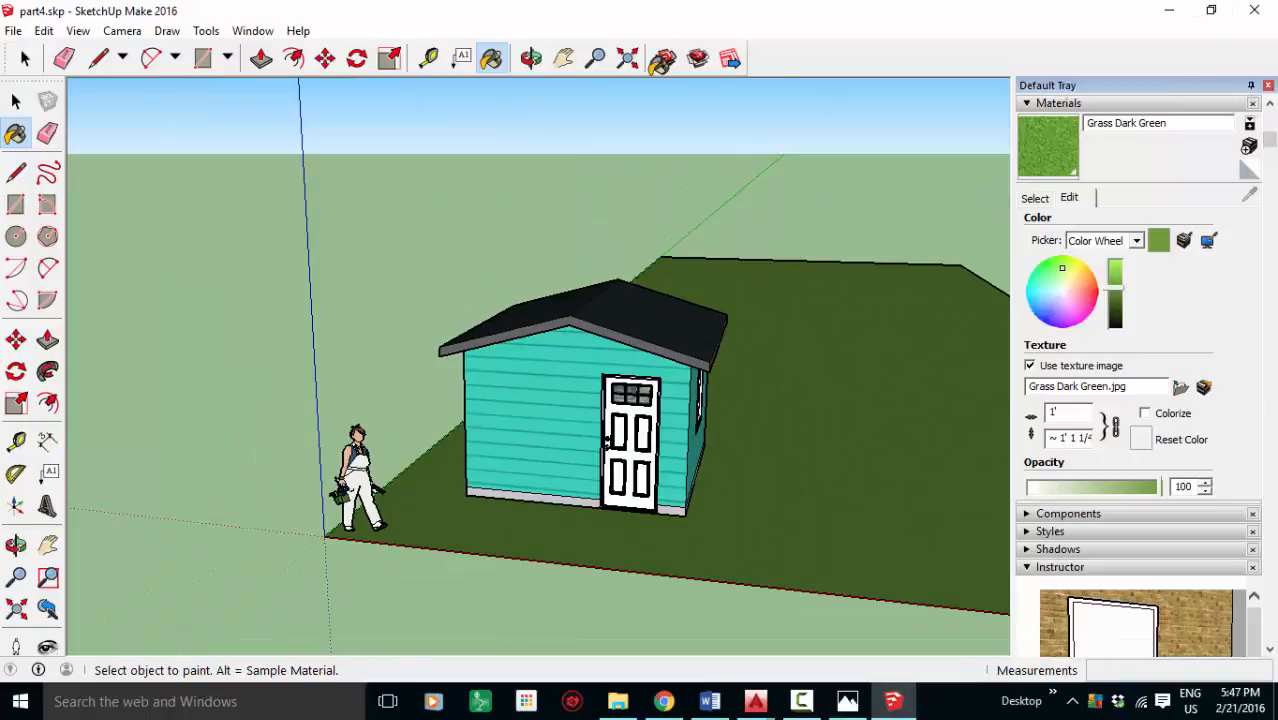
# - Try to open the 3D Warehouse to get models
pyautogui.click(13, 31)
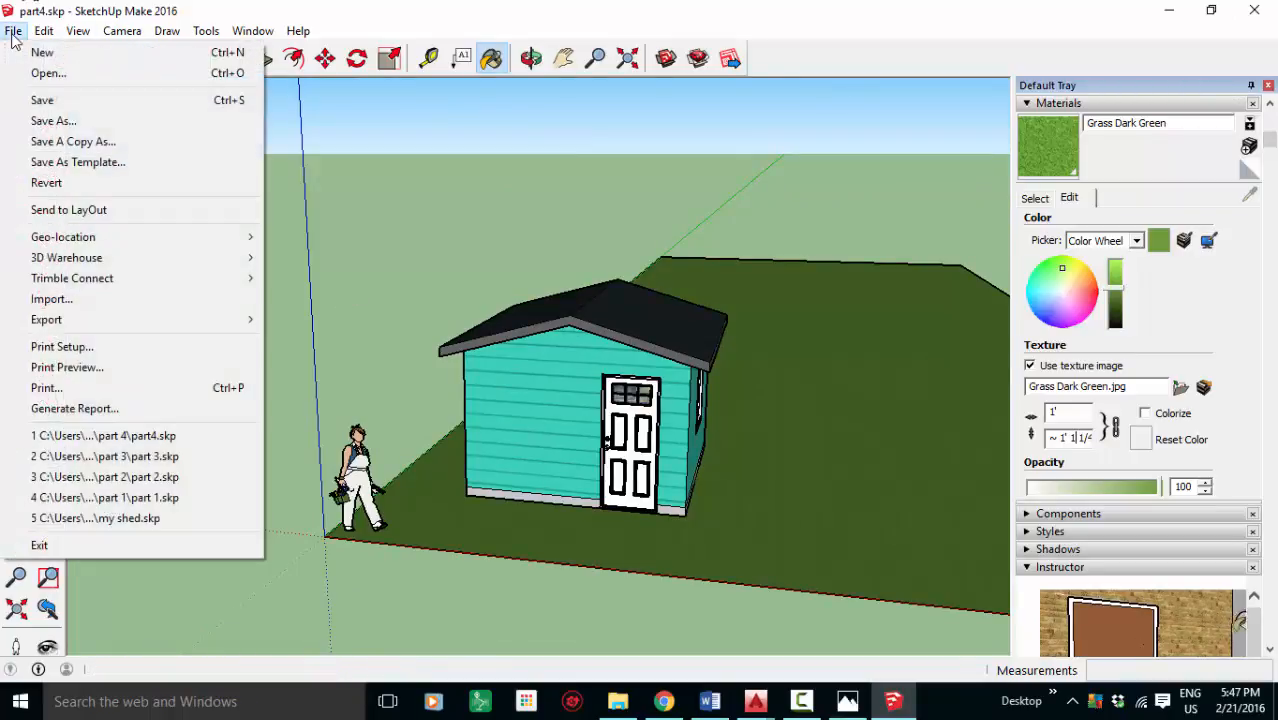
pyautogui.moveTo(120, 257)
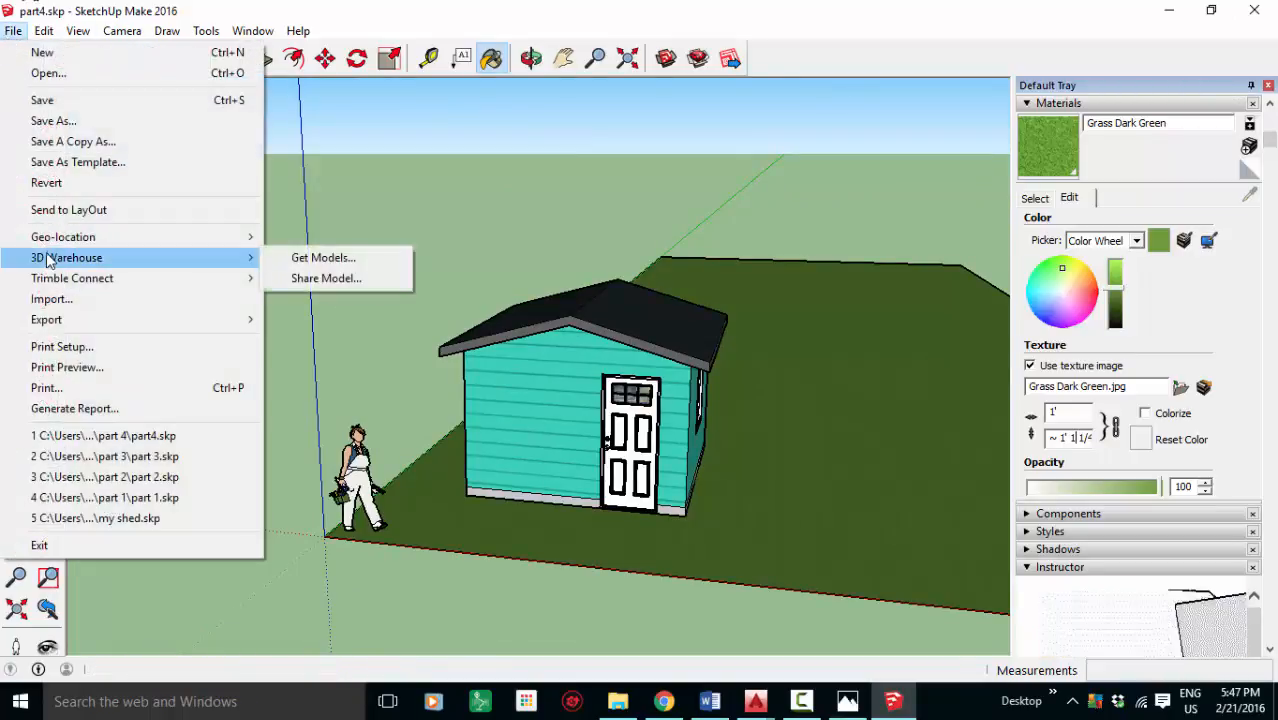
pyautogui.click(267, 262)
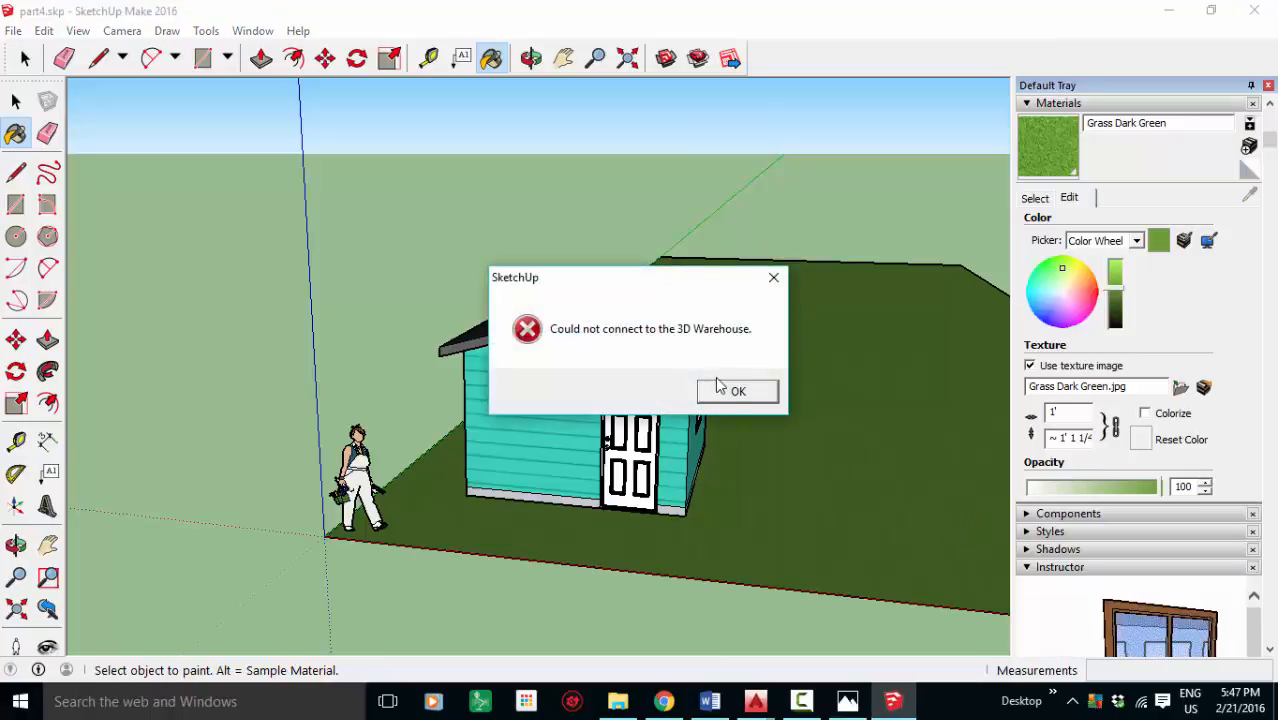
pyautogui.click(736, 393)
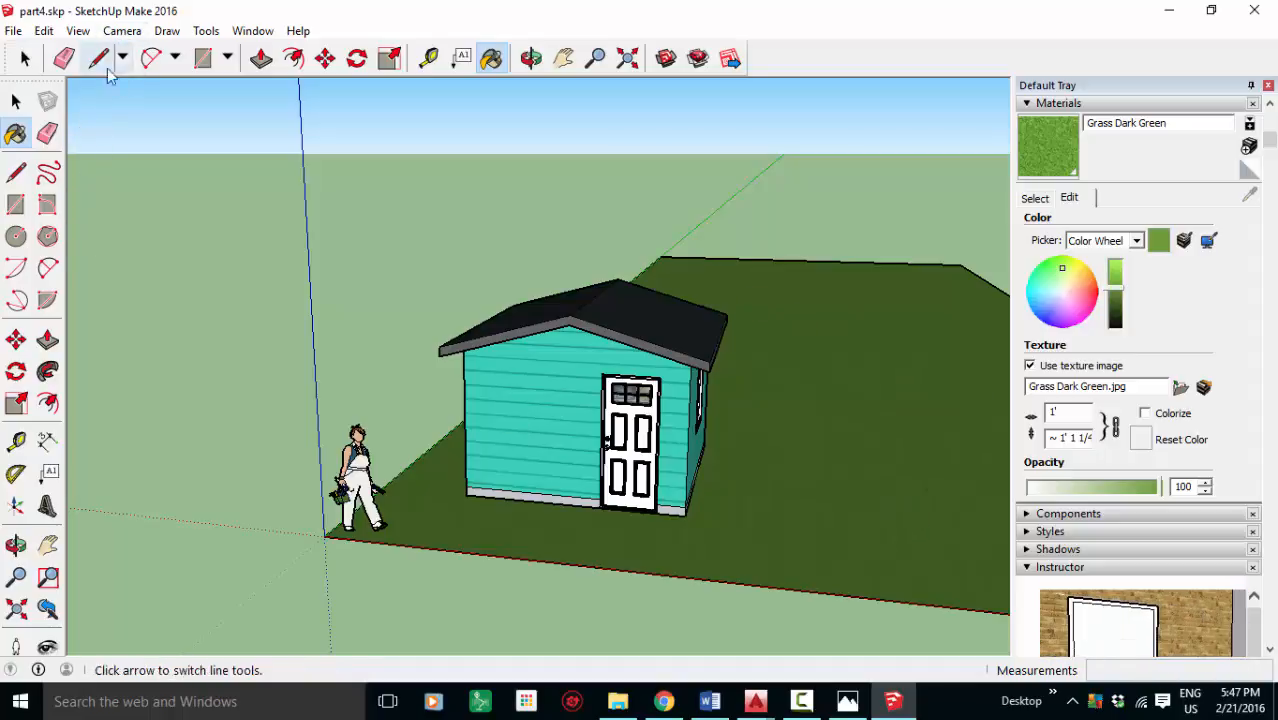
# - Save the house model under its existing file name
pyautogui.click(13, 30)
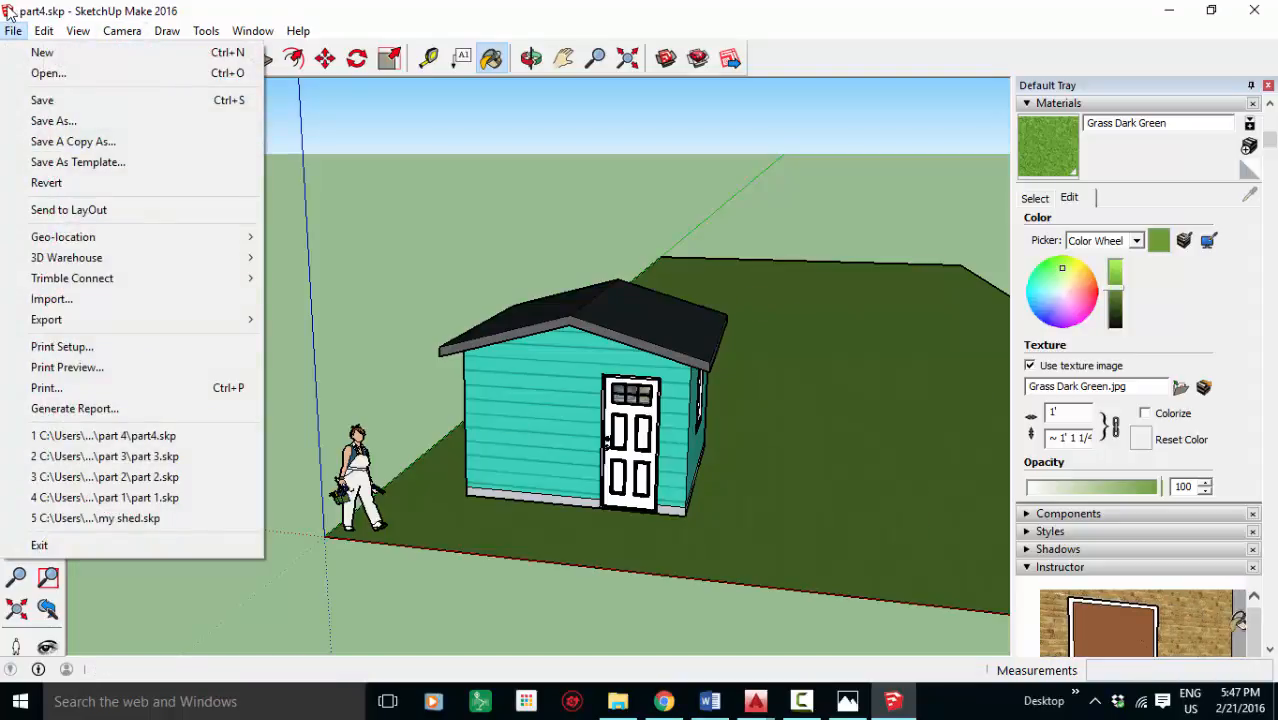
pyautogui.click(52, 102)
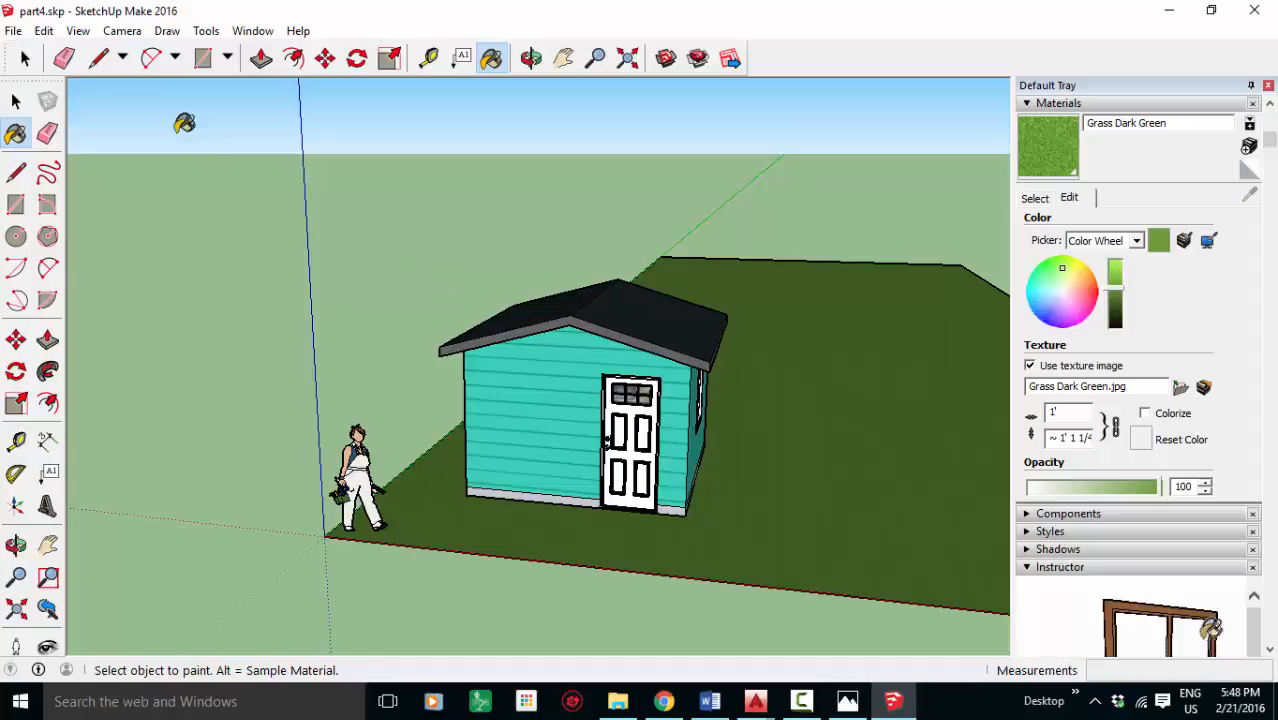
# - Try once more to get models from the 3D Warehouse
pyautogui.click(12, 32)
pyautogui.moveTo(95, 260)
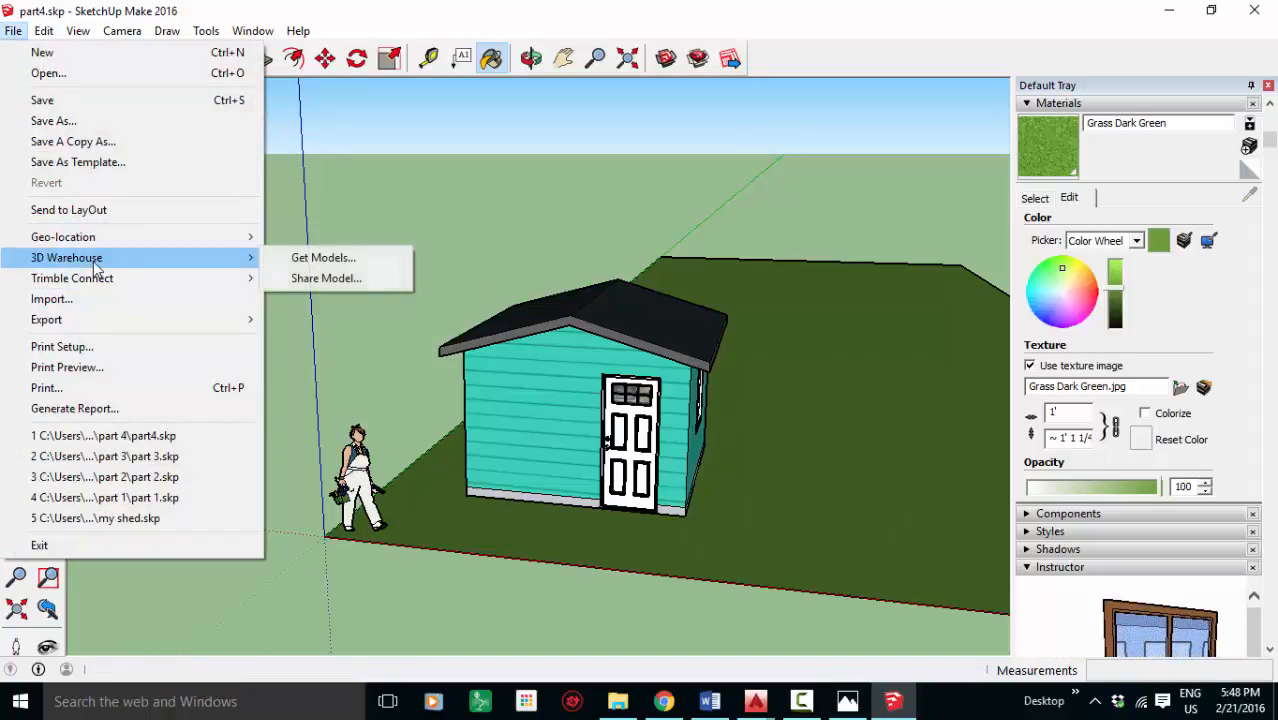
pyautogui.click(358, 265)
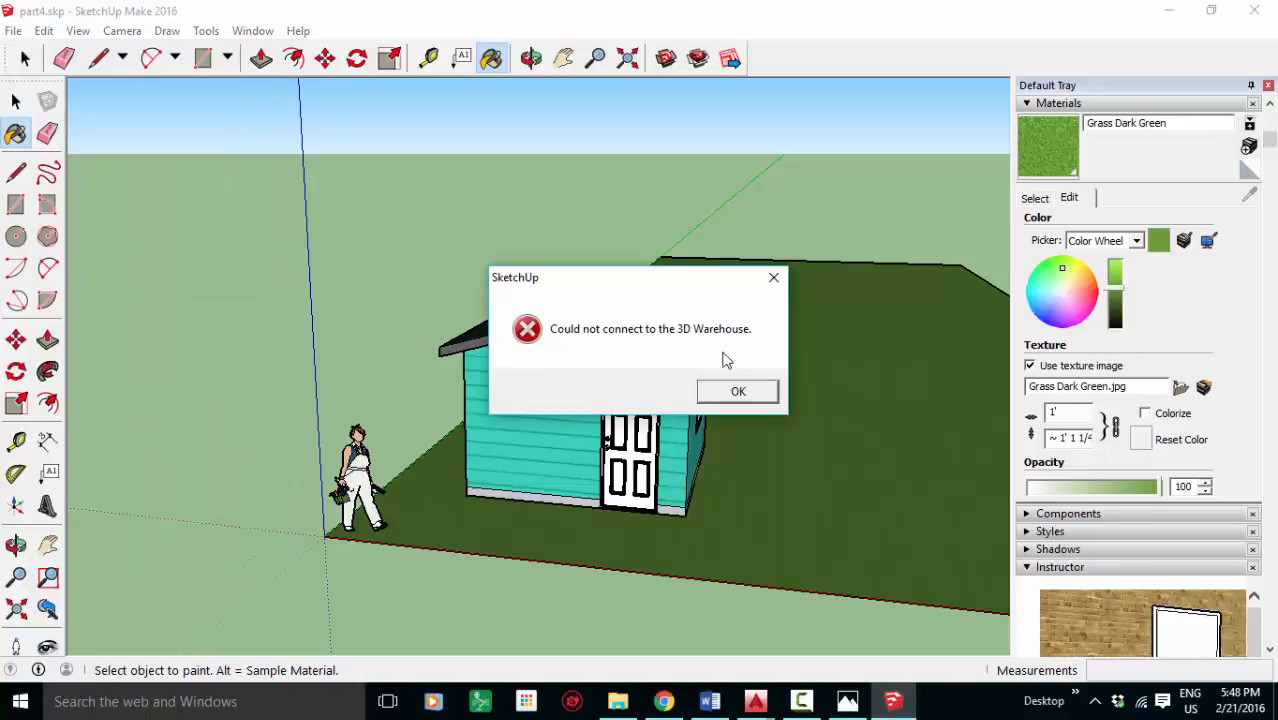
pyautogui.click(736, 391)
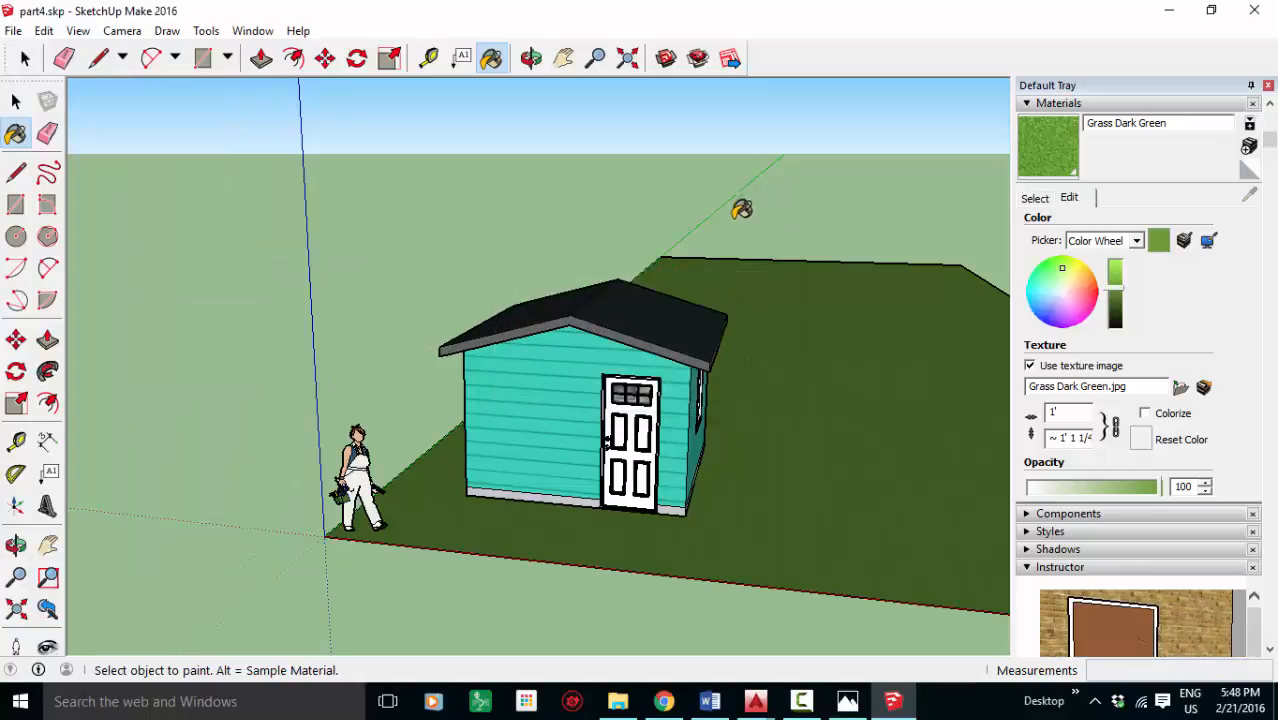
pyautogui.moveTo(879, 400)
pyautogui.mouseDown(button='middle')
pyautogui.moveTo(690, 383)
pyautogui.moveTo(870, 357)
pyautogui.moveTo(842, 385)
pyautogui.moveTo(850, 394)
pyautogui.mouseUp(button='middle')
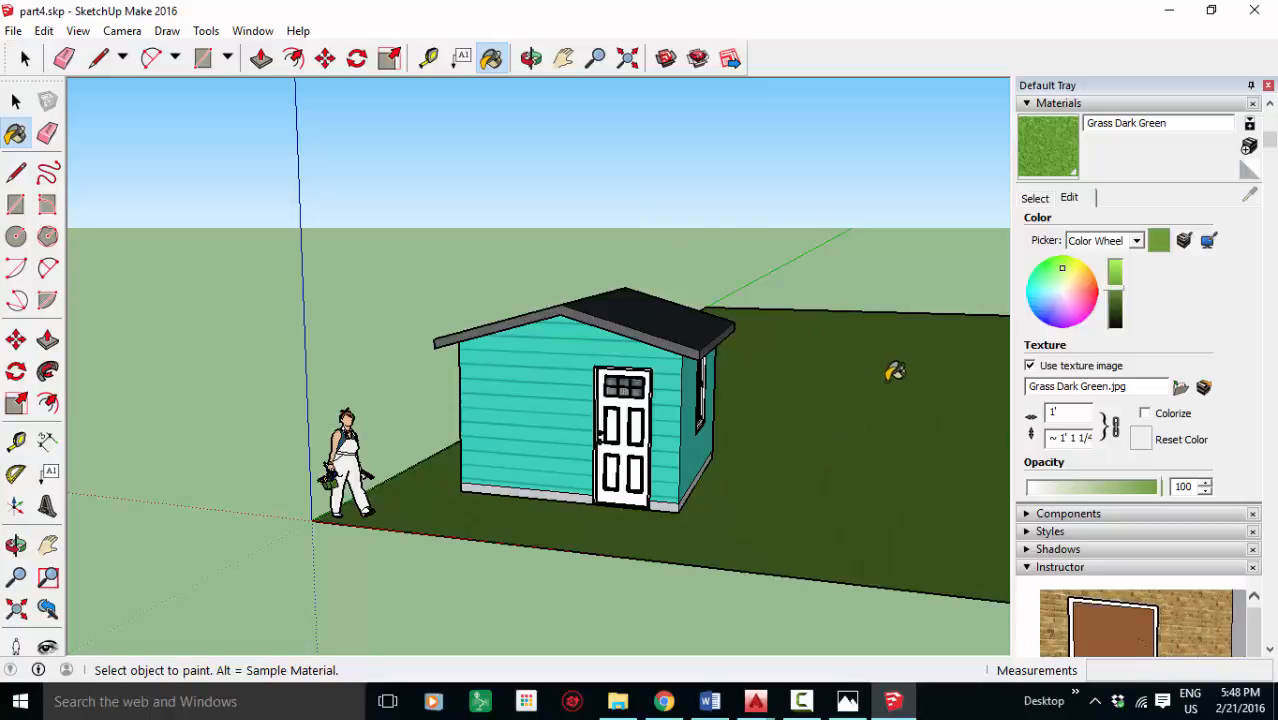
pyautogui.moveTo(927, 381)
pyautogui.mouseDown(button='middle')
pyautogui.moveTo(765, 422)
pyautogui.moveTo(965, 368)
pyautogui.moveTo(953, 408)
pyautogui.moveTo(890, 386)
pyautogui.mouseUp(button='middle')
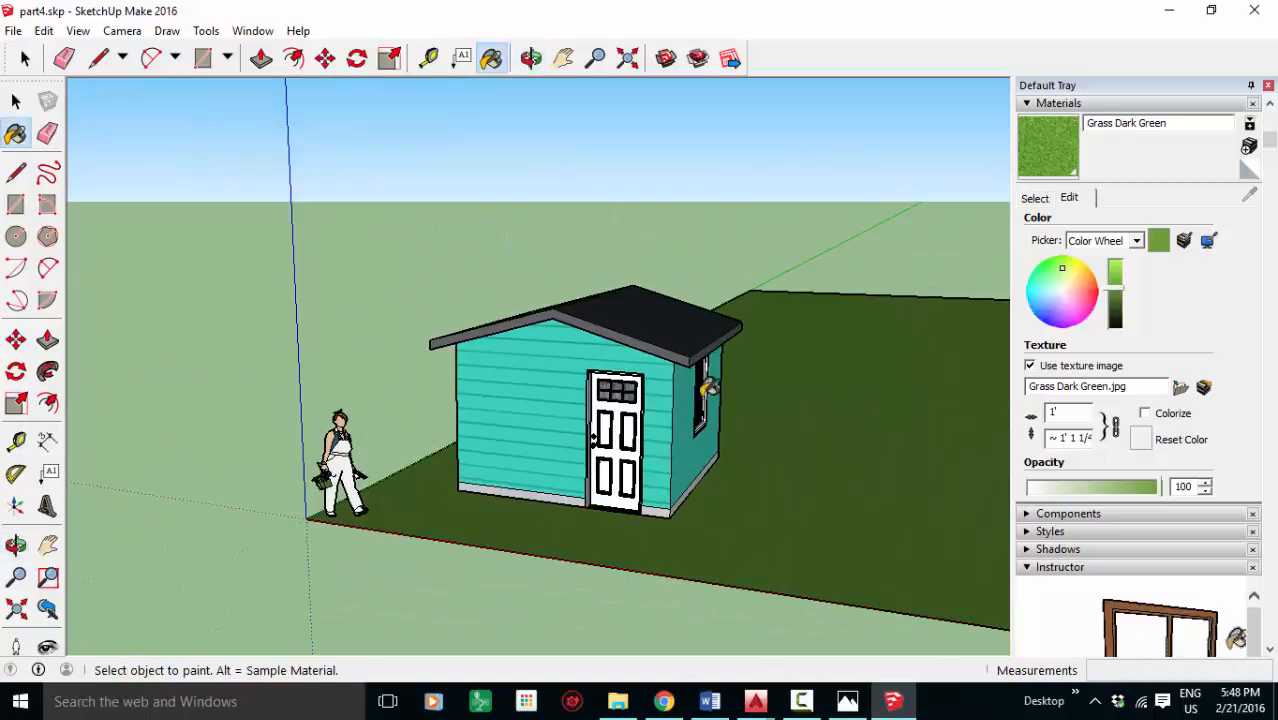